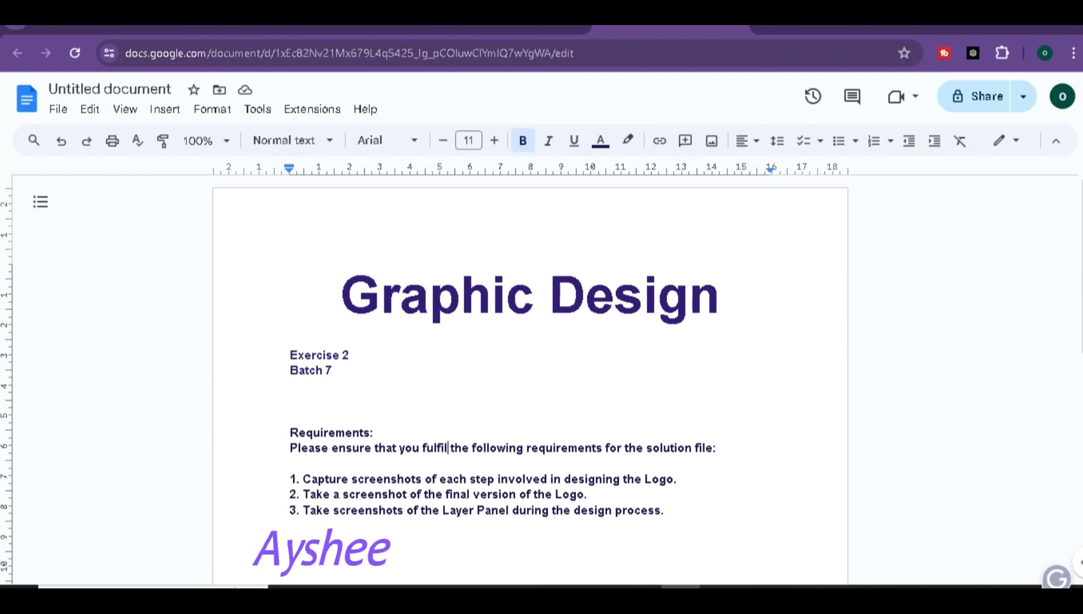
Step: Review the three screenshot requirements for the logo exercise in the document
click(681, 479)
click(591, 494)
triple_click(519, 511)
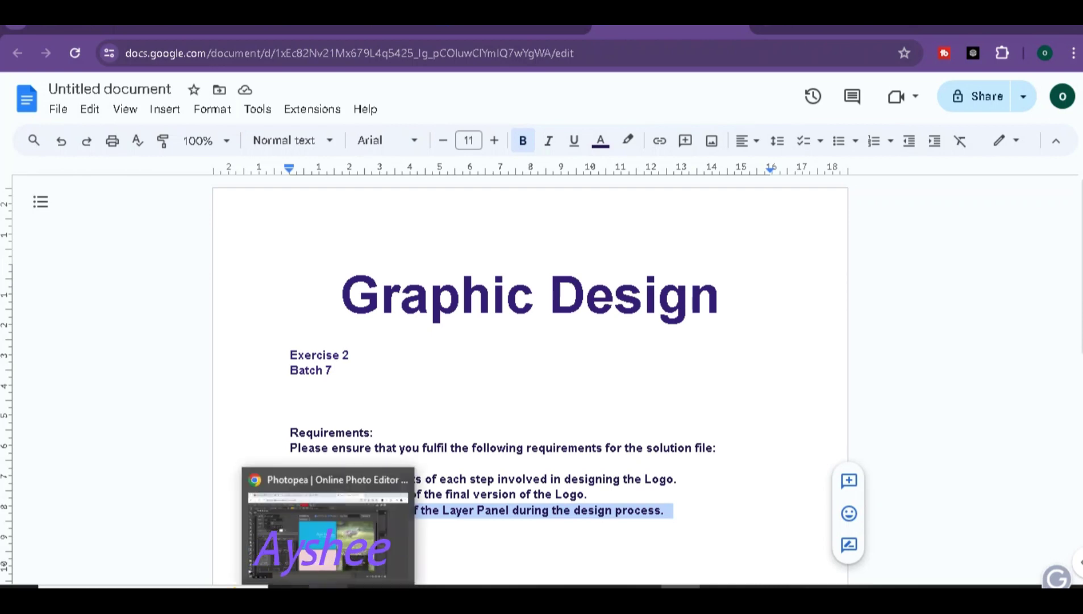
Step: Switch to Photopea and look through the Social canvas size presets for a new project
click(329, 595)
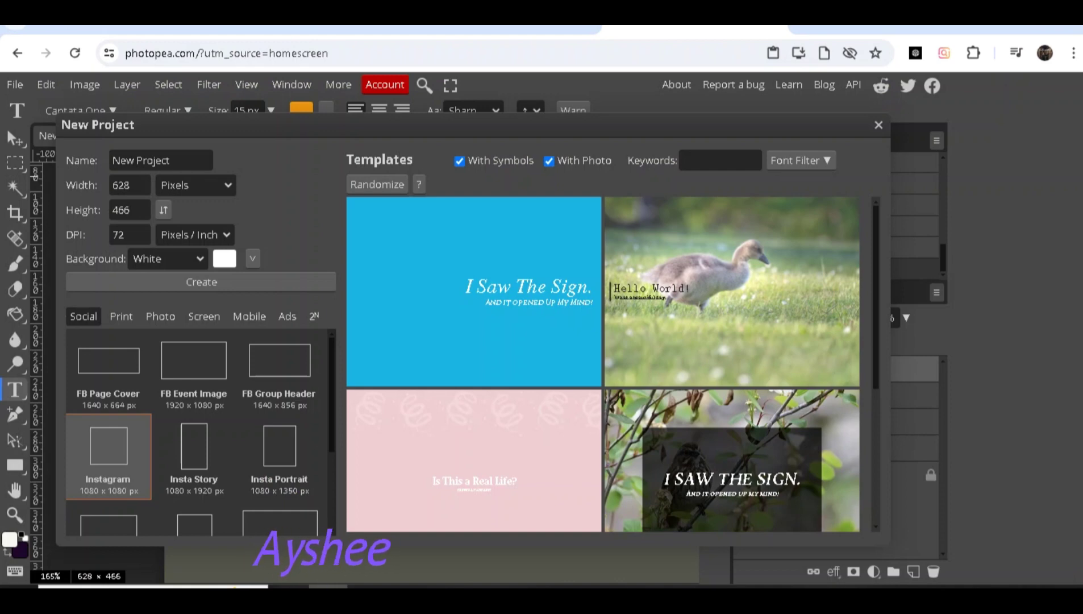
scroll(199, 432, down, 2)
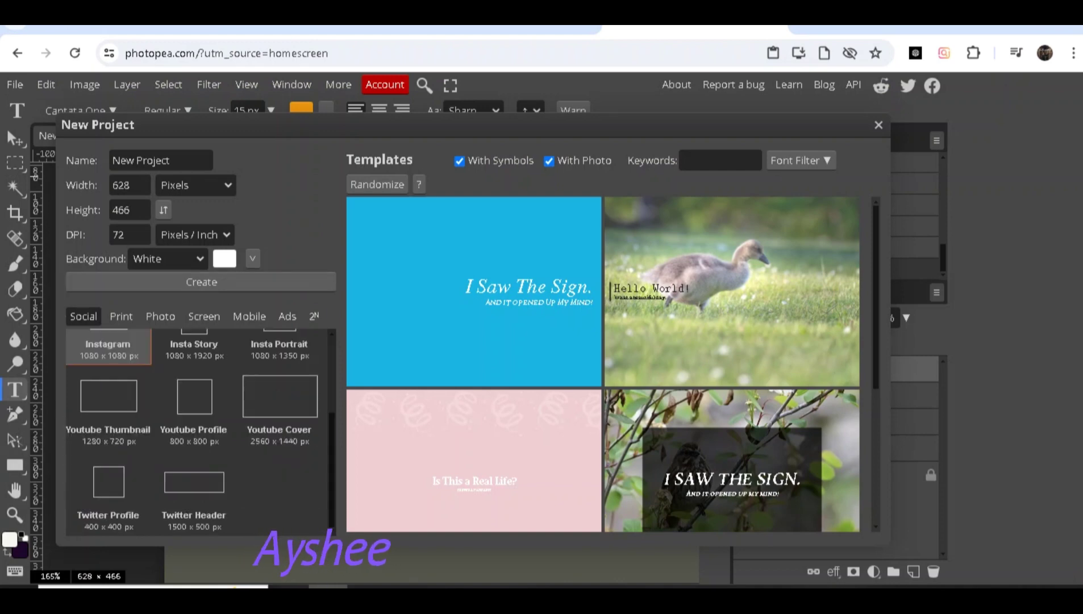
scroll(199, 432, up, 2)
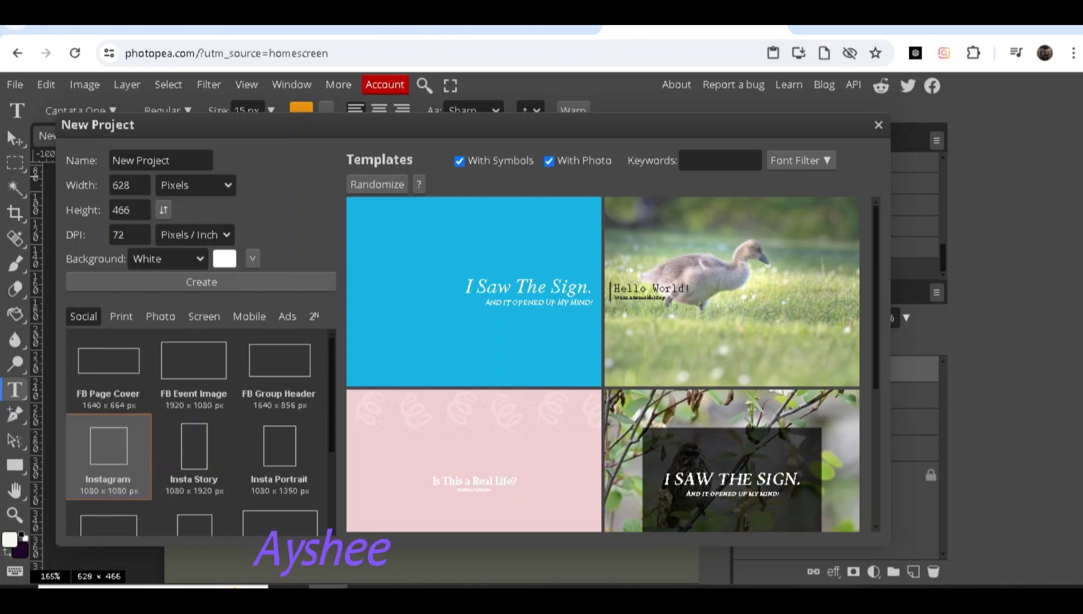
scroll(199, 432, down, 2)
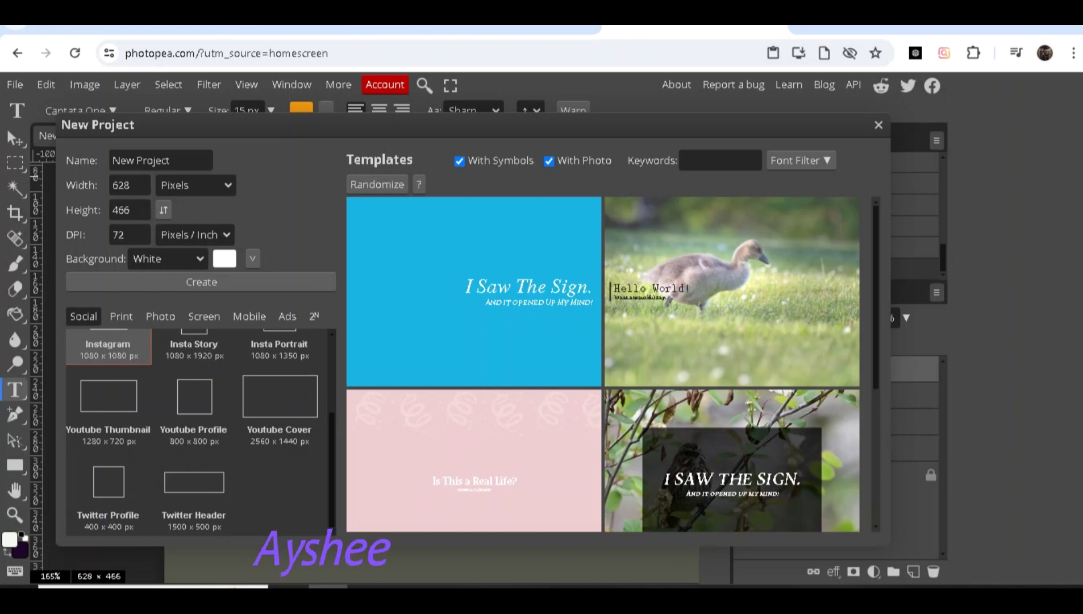
scroll(198, 431, up, 2)
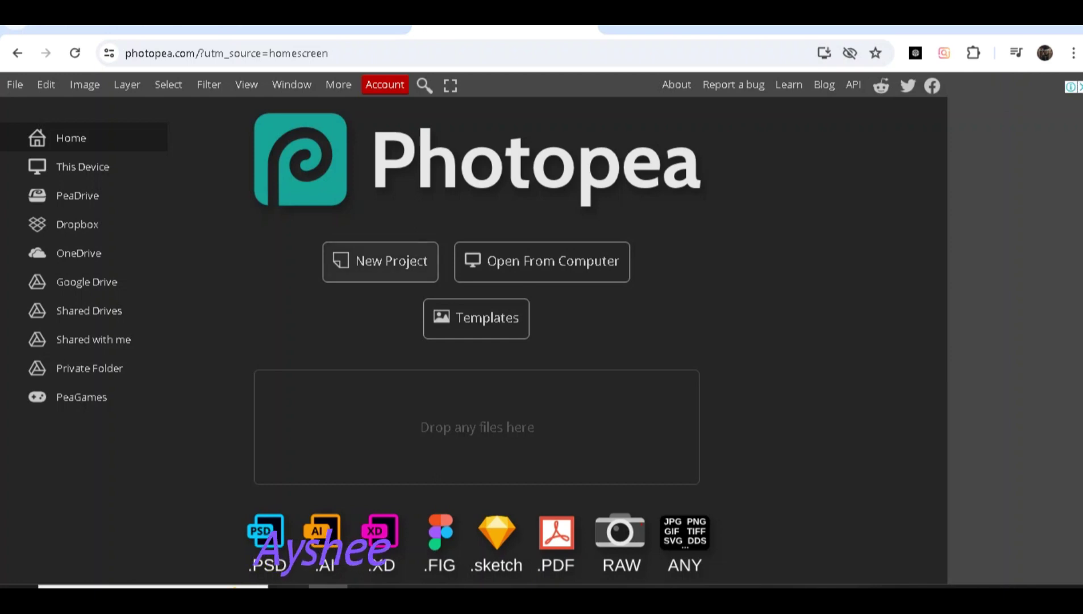
Step: Create a new 1080 × 1080 px project from the Instagram preset and duplicate its background layer
click(381, 261)
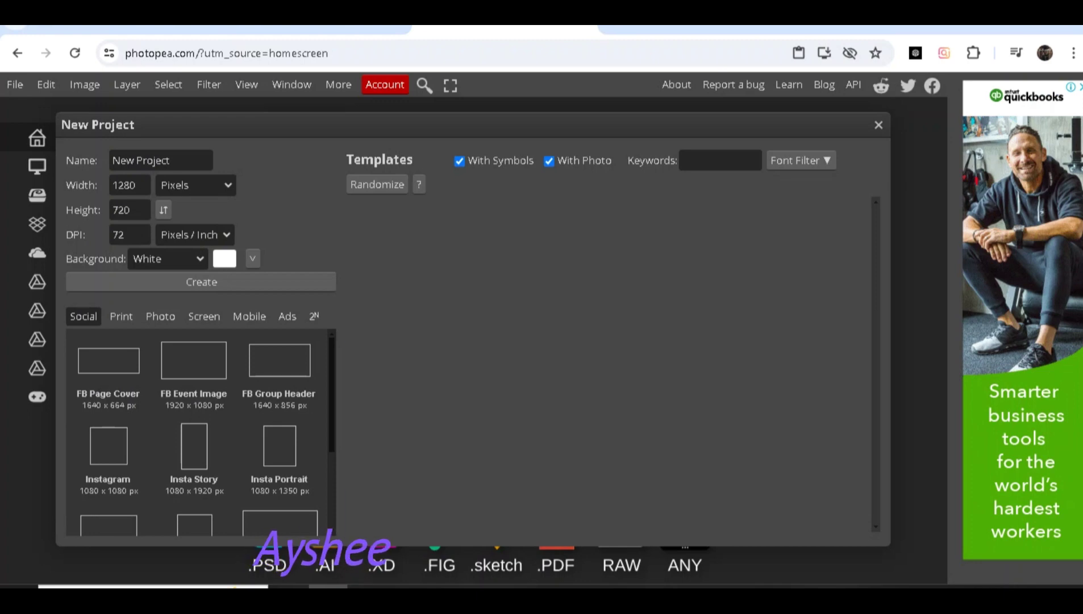
click(130, 185)
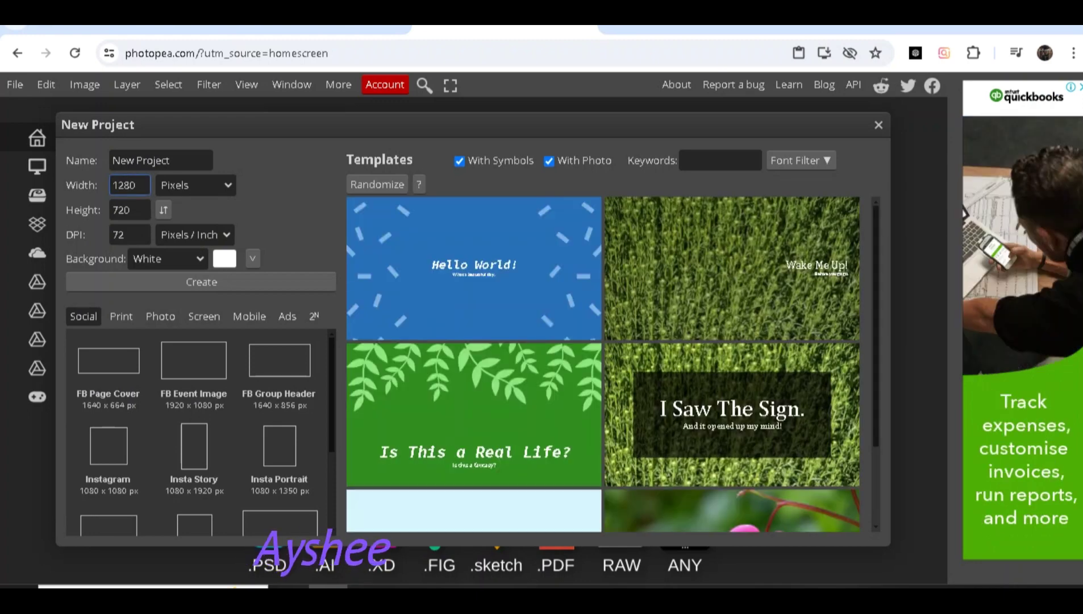
click(131, 210)
click(168, 260)
click(136, 186)
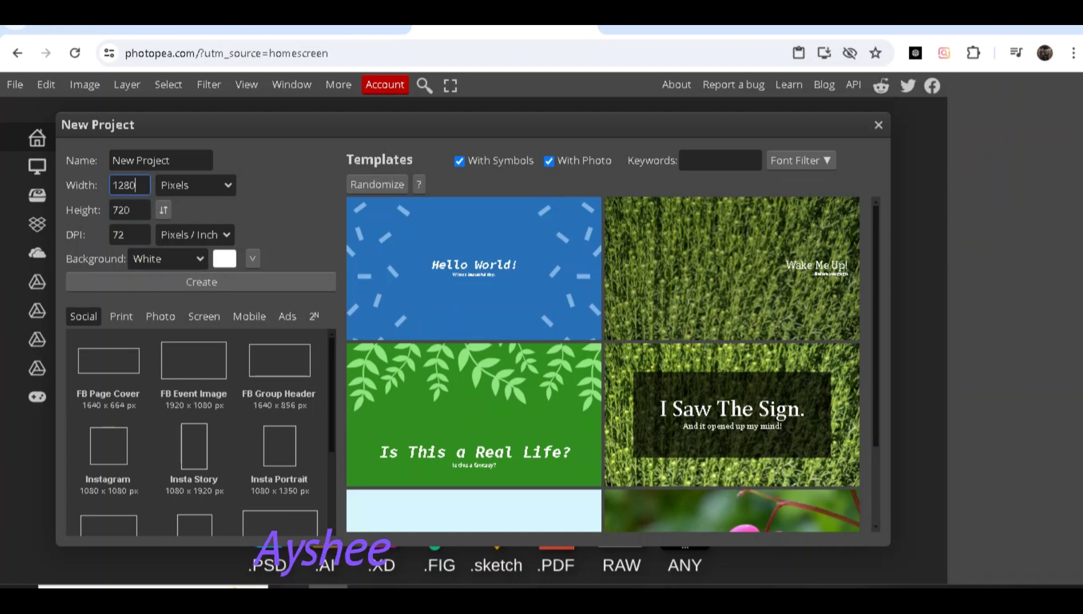
click(108, 455)
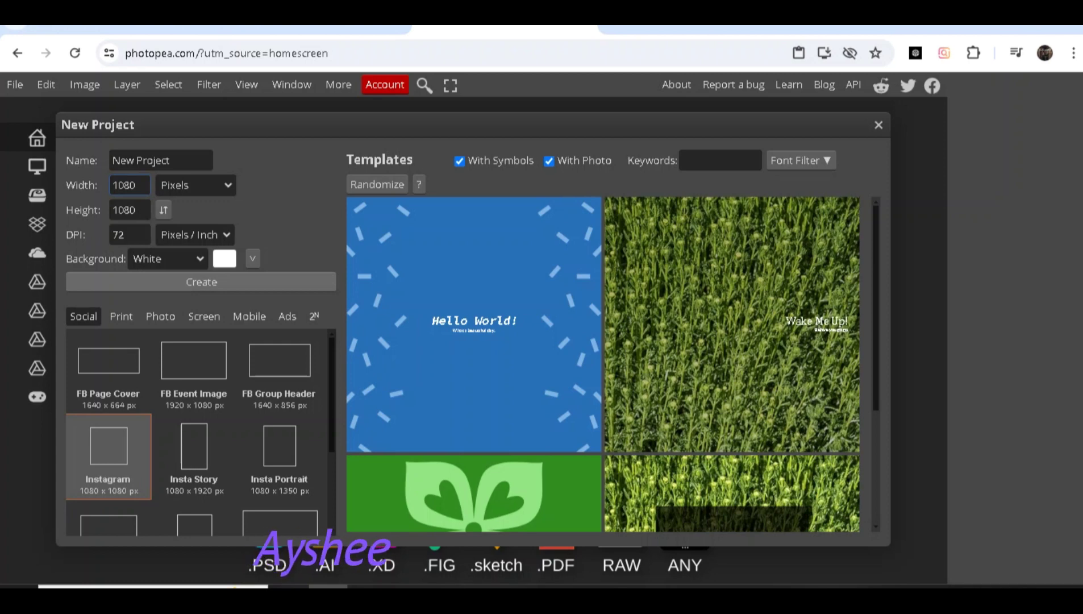
click(201, 282)
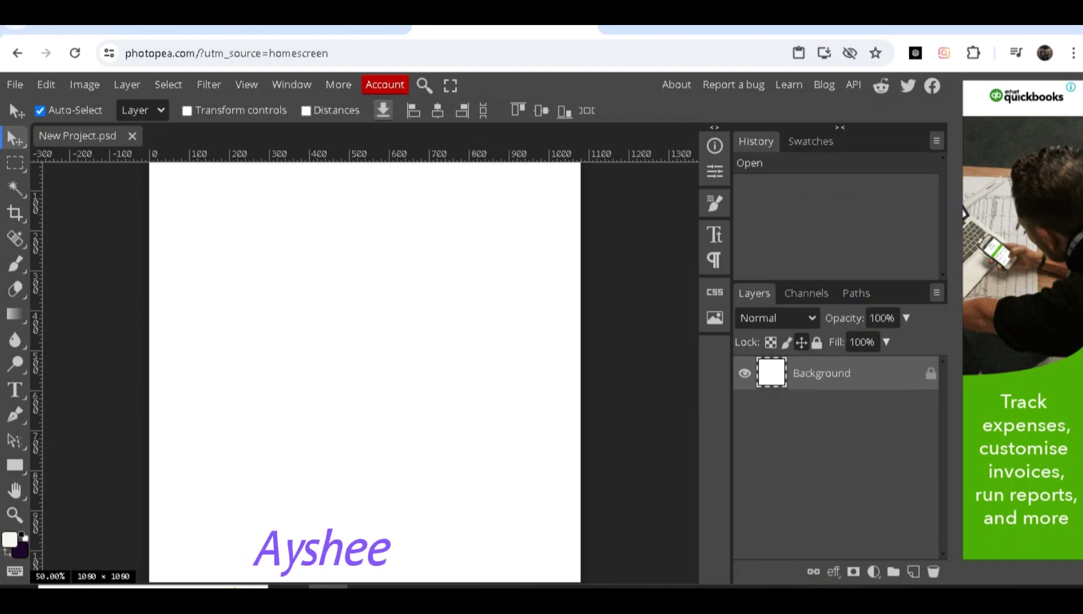
key(ctrl+j)
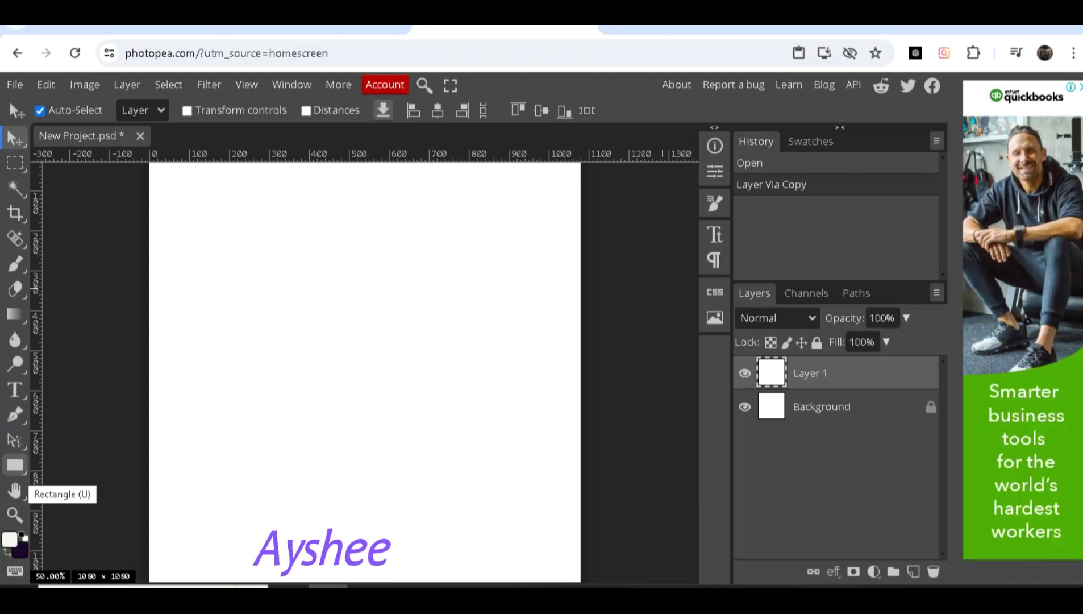
Step: Place vertical guides at about 265 and 650 px and horizontal guides at about 420 and 670 px on the canvas
click(14, 466)
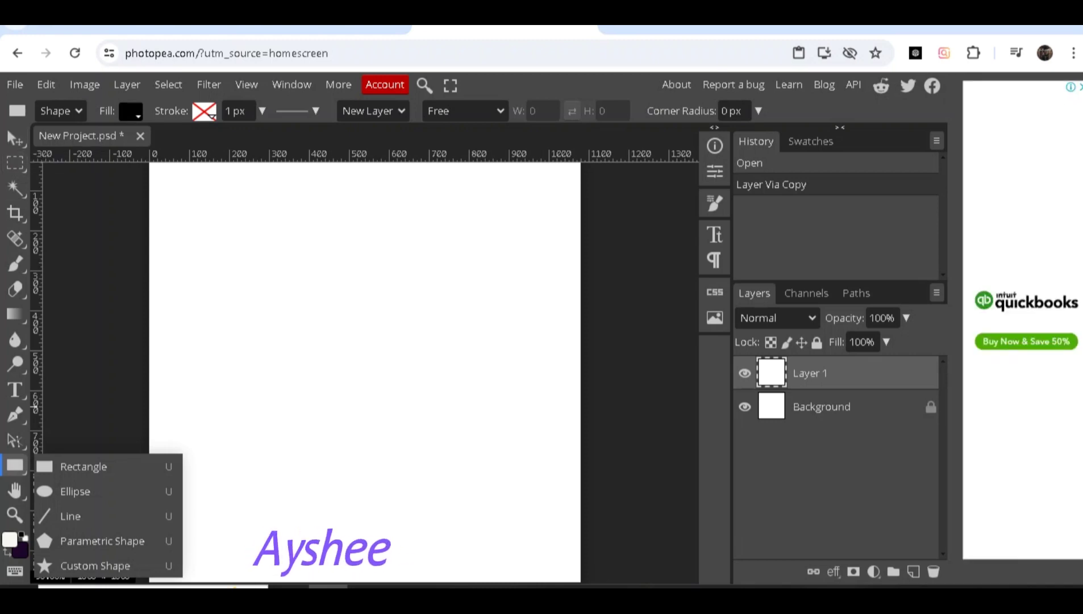
drag(35, 244, 256, 281)
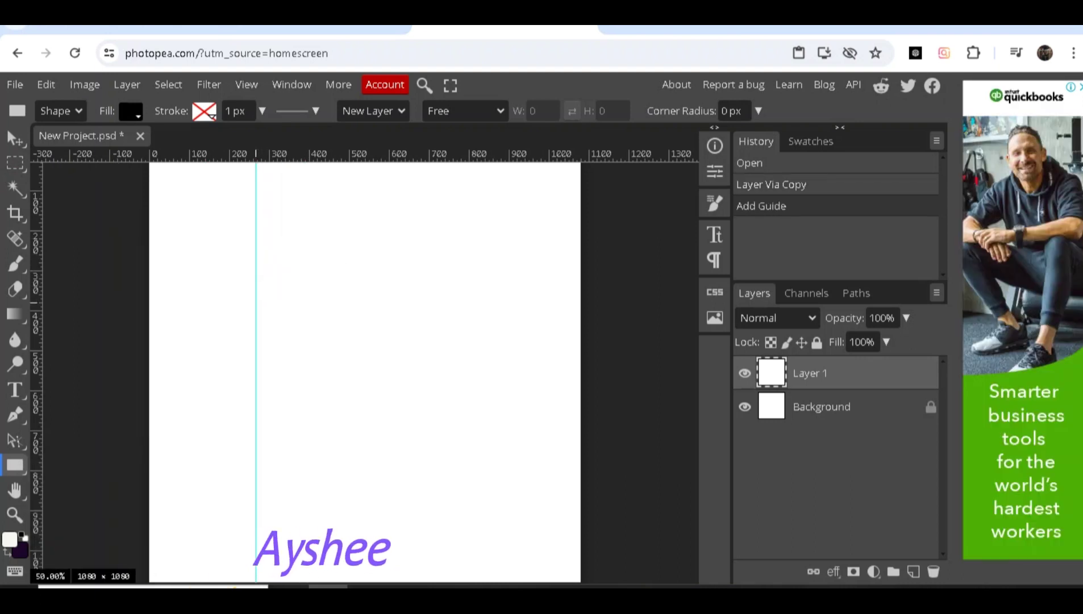
drag(35, 307, 408, 330)
drag(239, 155, 231, 420)
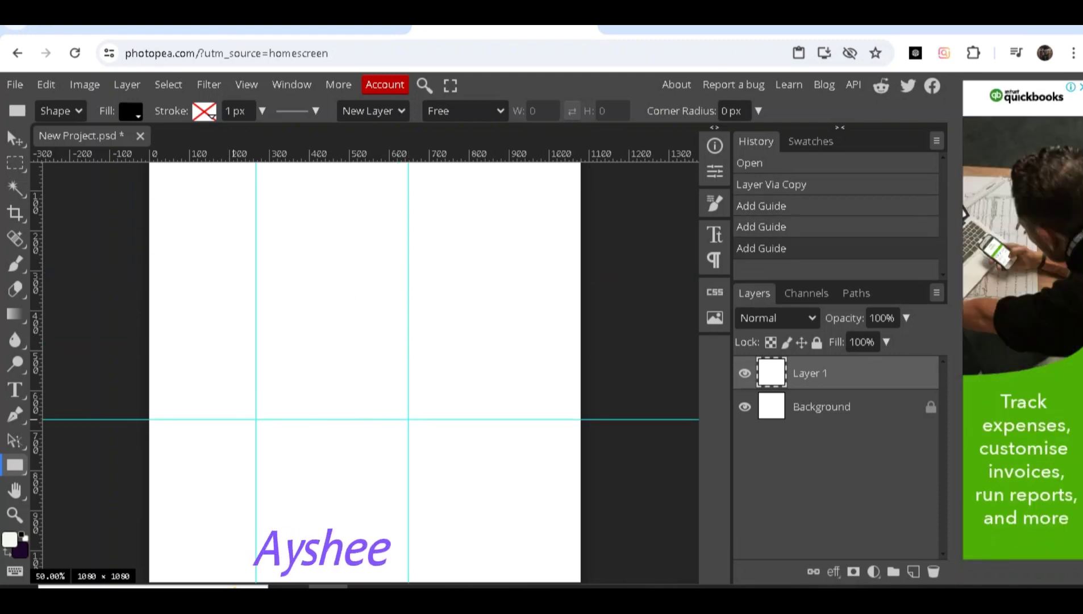
drag(239, 154, 239, 319)
drag(408, 265, 389, 269)
key(ctrl+z)
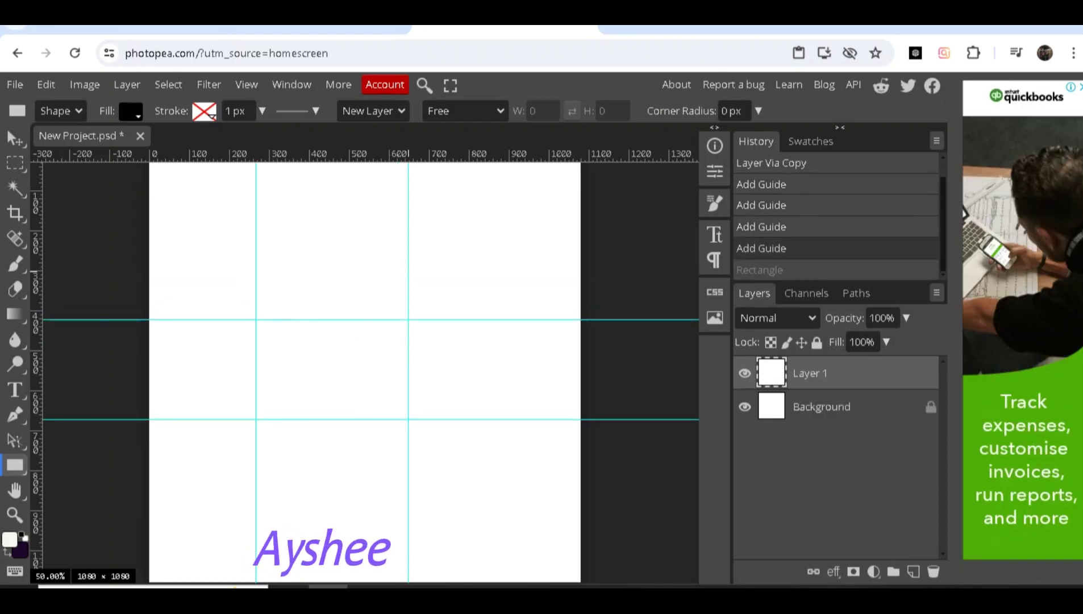
key(ctrl+z)
Step: Add a vertical guide at about 430 px and a horizontal one at about 320 px, moving neighbouring guides to about 600 and 490 px
drag(36, 164, 321, 182)
drag(79, 155, 89, 280)
drag(87, 320, 43, 349)
key(ctrl+z)
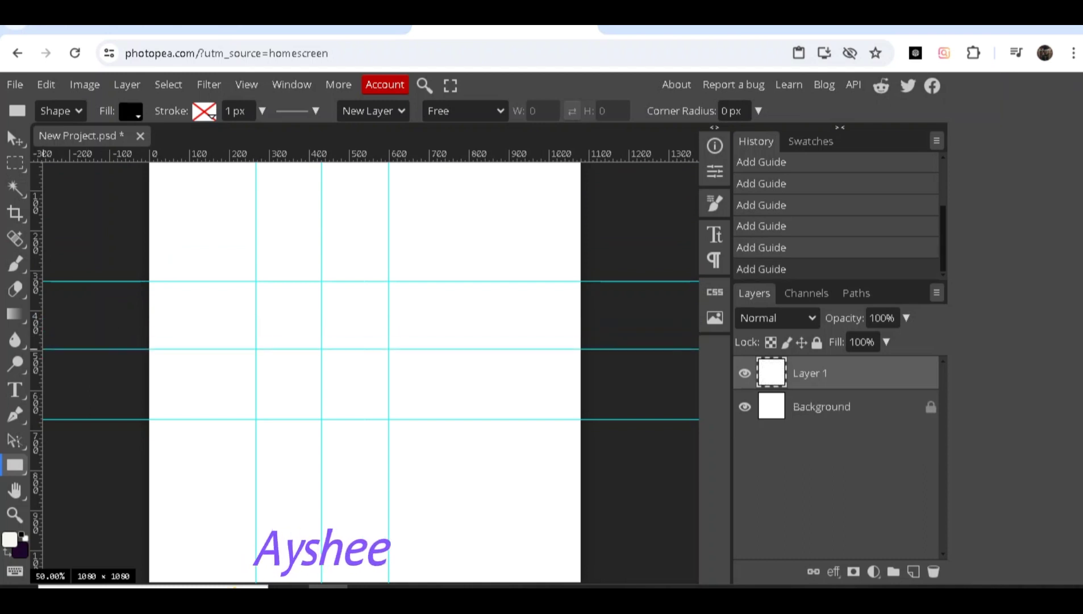
Step: Move the two upper horizontal guides to about 440 and 525 px and add a horizontal guide at about 745 px
drag(390, 339, 435, 348)
key(ctrl+z)
drag(604, 335, 604, 351)
key(ctrl+z)
drag(44, 349, 85, 362)
key(ctrl+z)
drag(85, 281, 86, 328)
drag(88, 156, 101, 450)
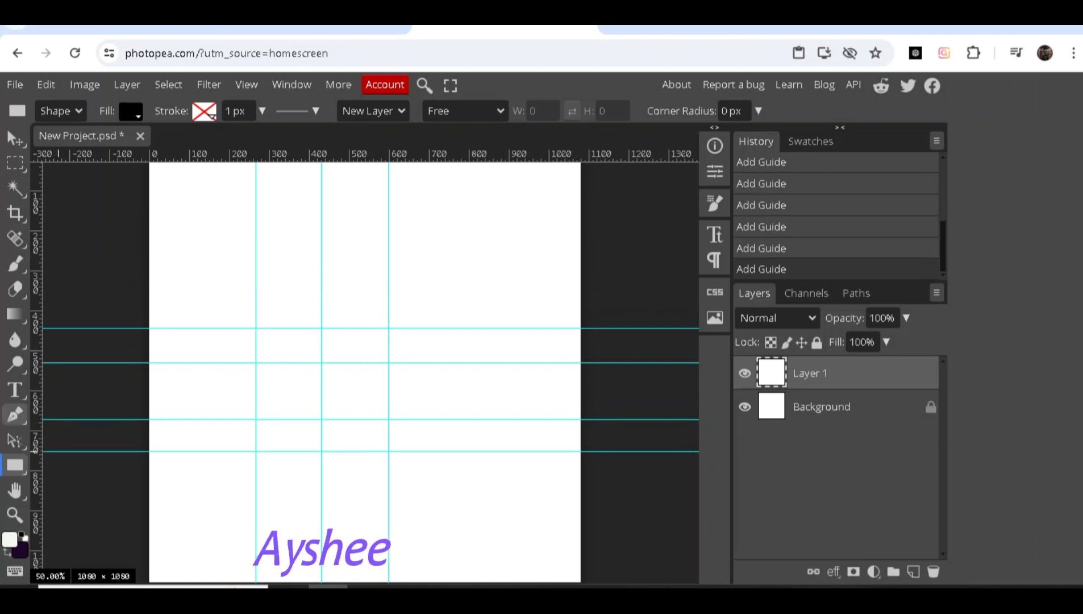
Step: Set the Pen tool to draw shapes with no fill and try a starting anchor on the leftmost vertical guide
click(16, 414)
click(131, 111)
click(179, 141)
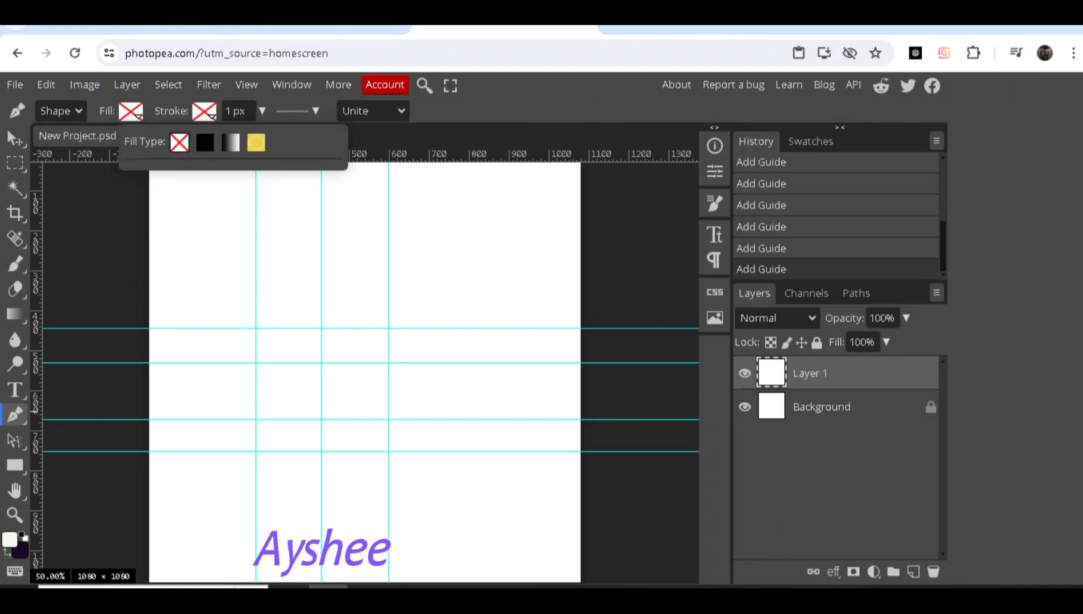
key(ctrl+plus)
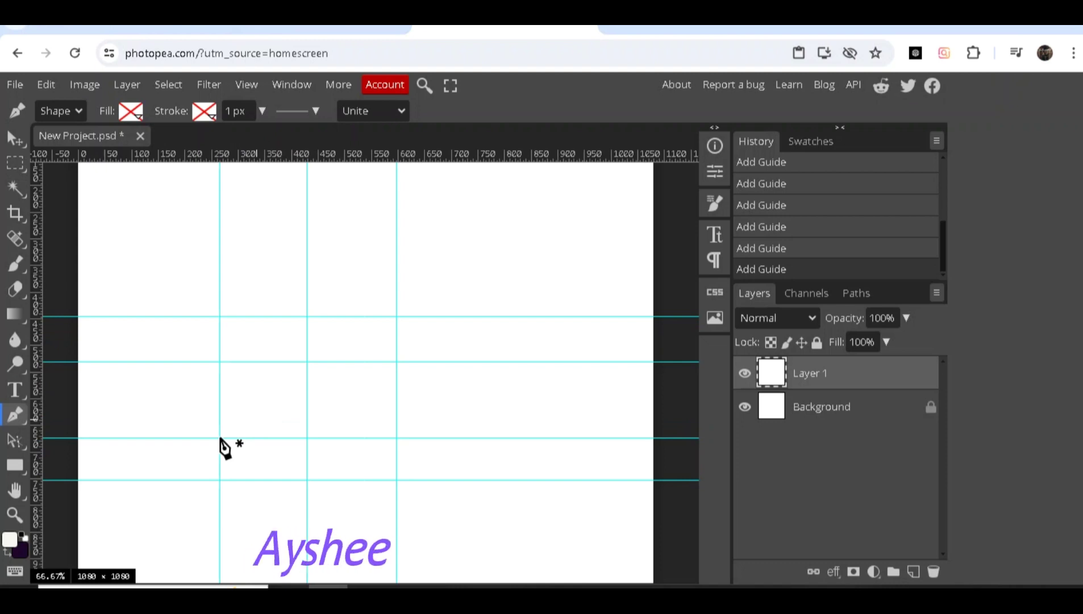
click(220, 438)
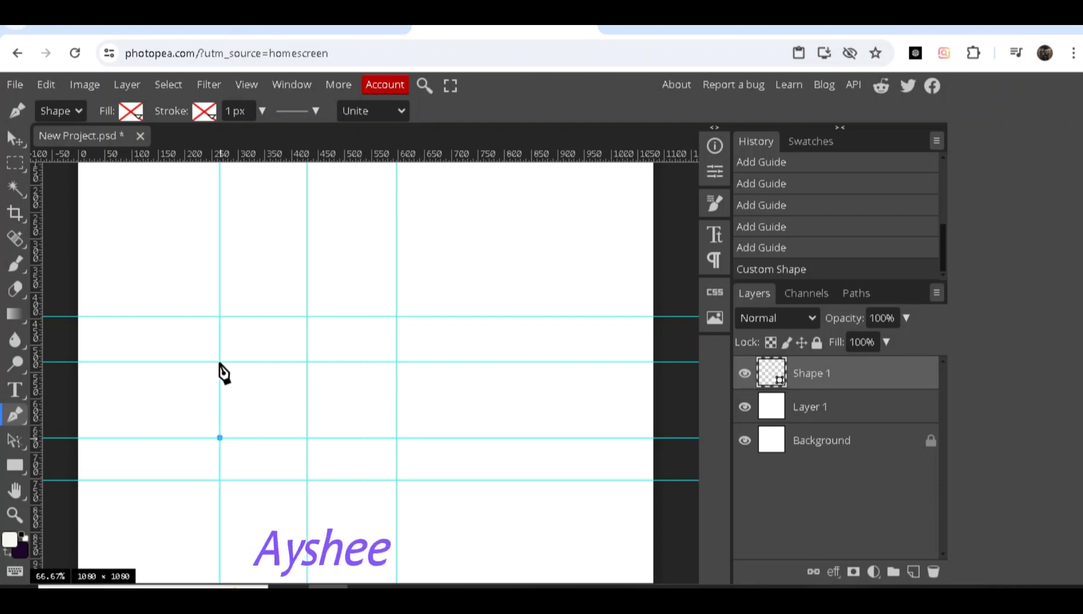
key(ctrl+z)
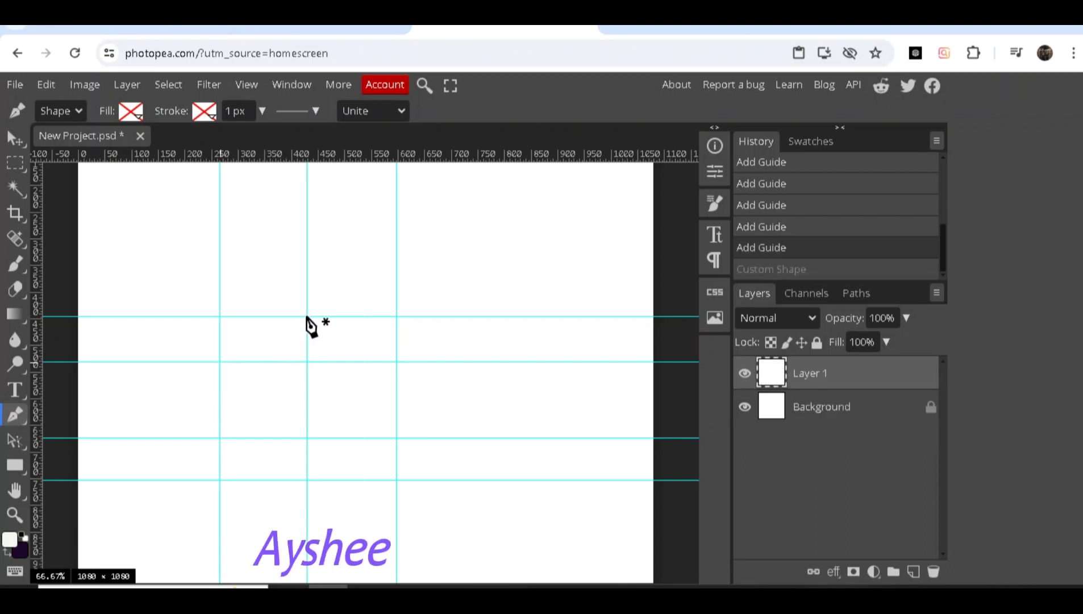
Step: Draw the right half of a hexagon outline with the Pen tool, placing its four corners on the guide intersections
click(307, 315)
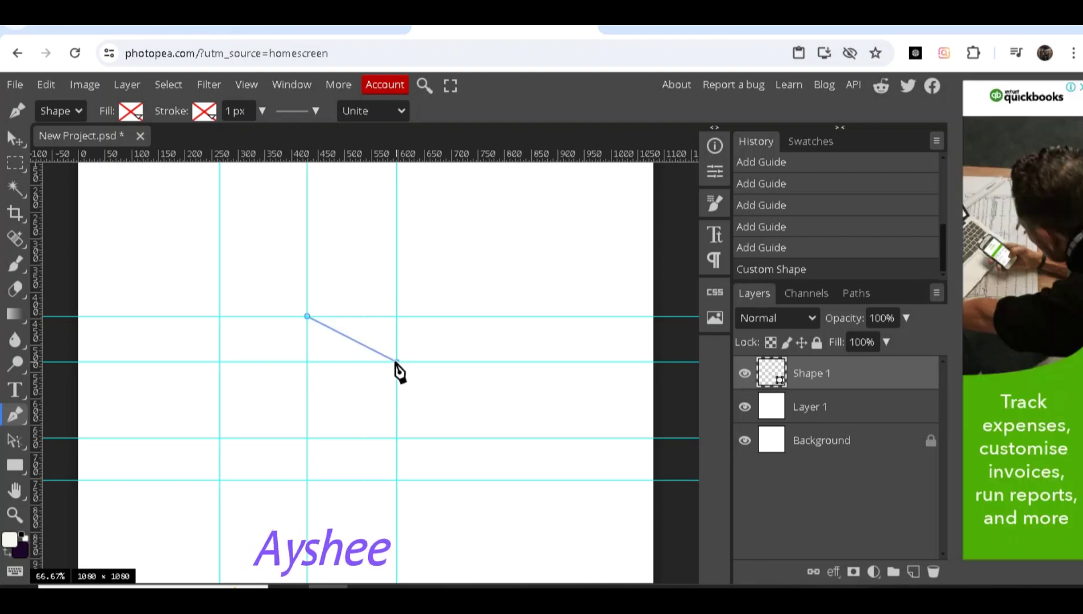
click(397, 363)
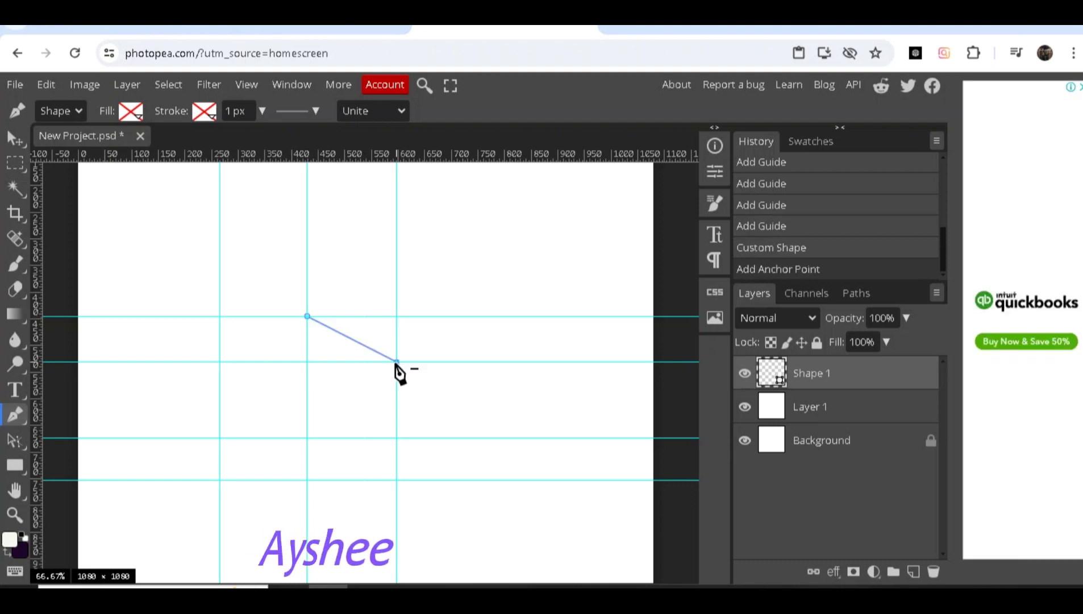
click(396, 438)
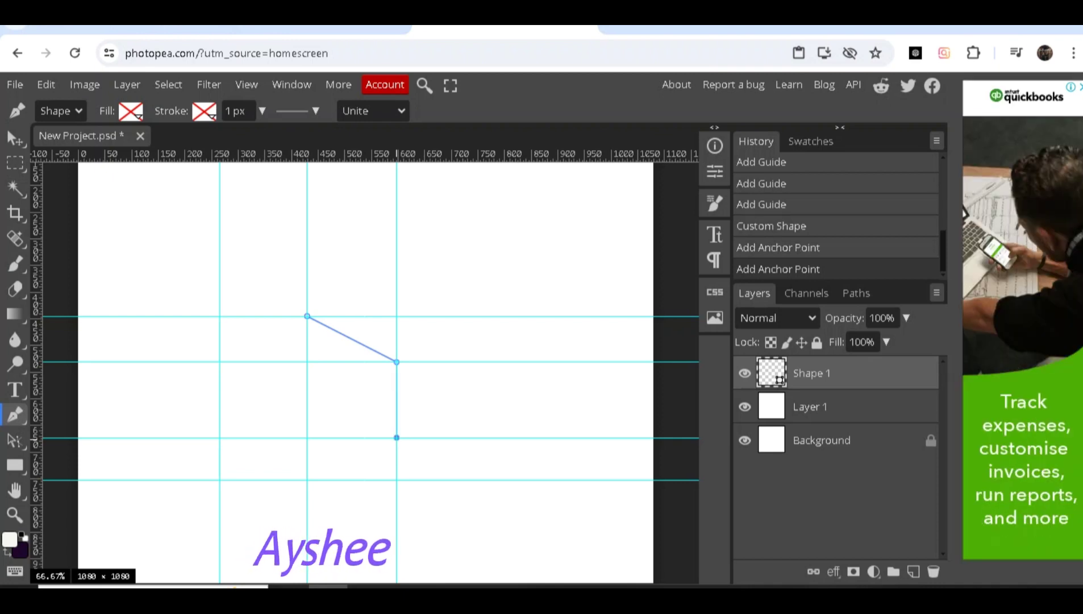
key(ctrl+z)
key(ctrl+plus)
key(ctrl+plus)
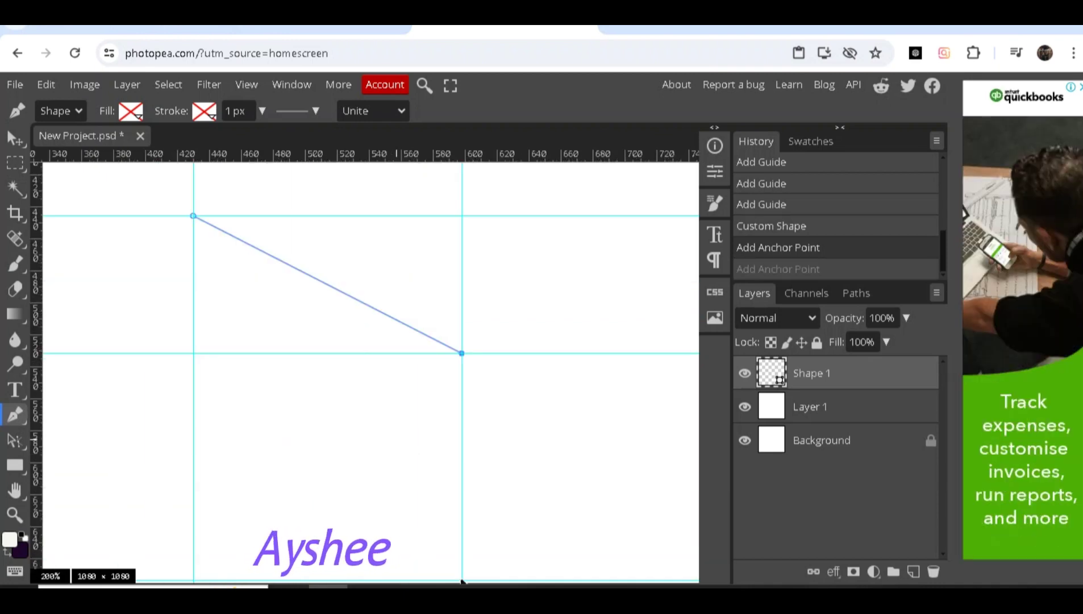
click(461, 579)
drag(461, 580, 461, 331)
click(461, 331)
click(193, 458)
click(193, 400)
key(ctrl+minus)
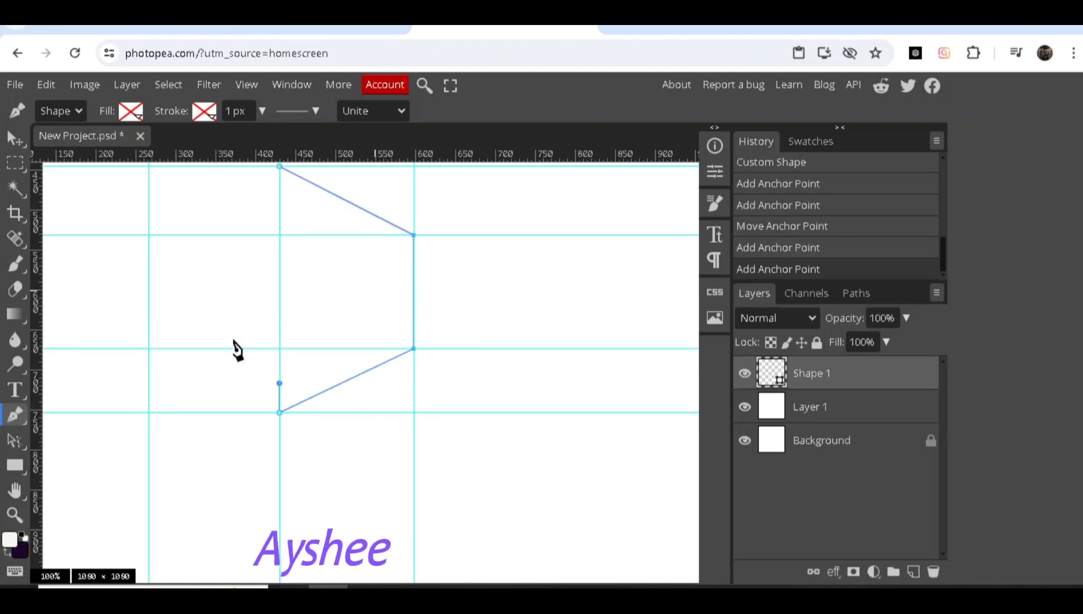
key(ctrl+z)
key(ctrl+z)
Step: Add a vertical guide at about 550 px and close the path with an inner edge following the half hexagon's outer edge
drag(36, 357, 378, 377)
click(284, 381)
click(378, 315)
drag(378, 316, 378, 334)
click(377, 257)
click(284, 196)
key(ctrl+z)
click(283, 204)
key(ctrl+z)
click(284, 210)
click(284, 167)
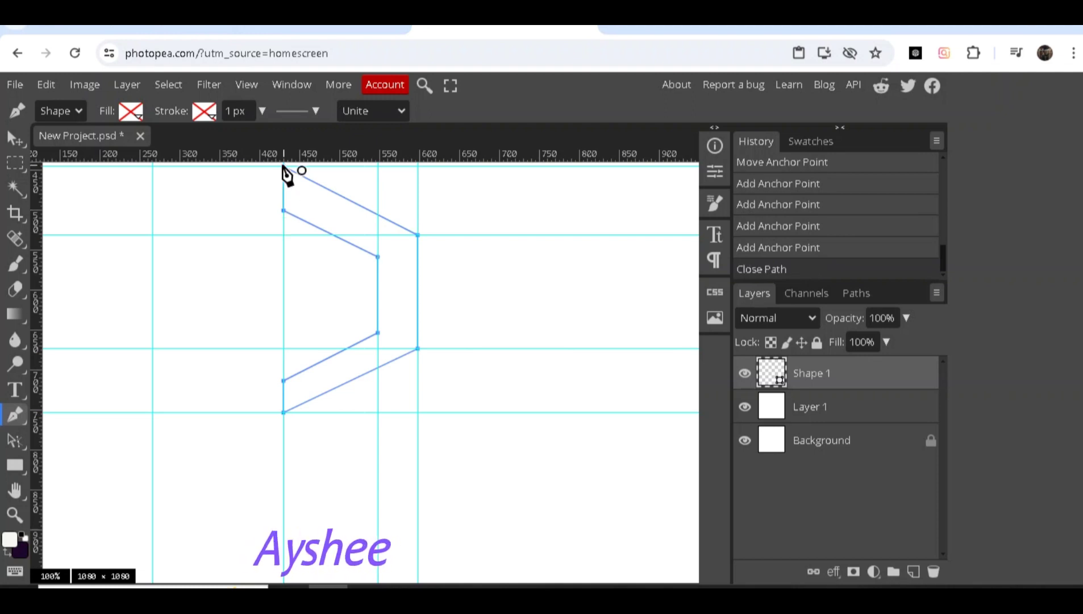
Step: Duplicate the half-hexagon shape layer and choose a solid black fill for the copy
right_click(684, 374)
click(733, 206)
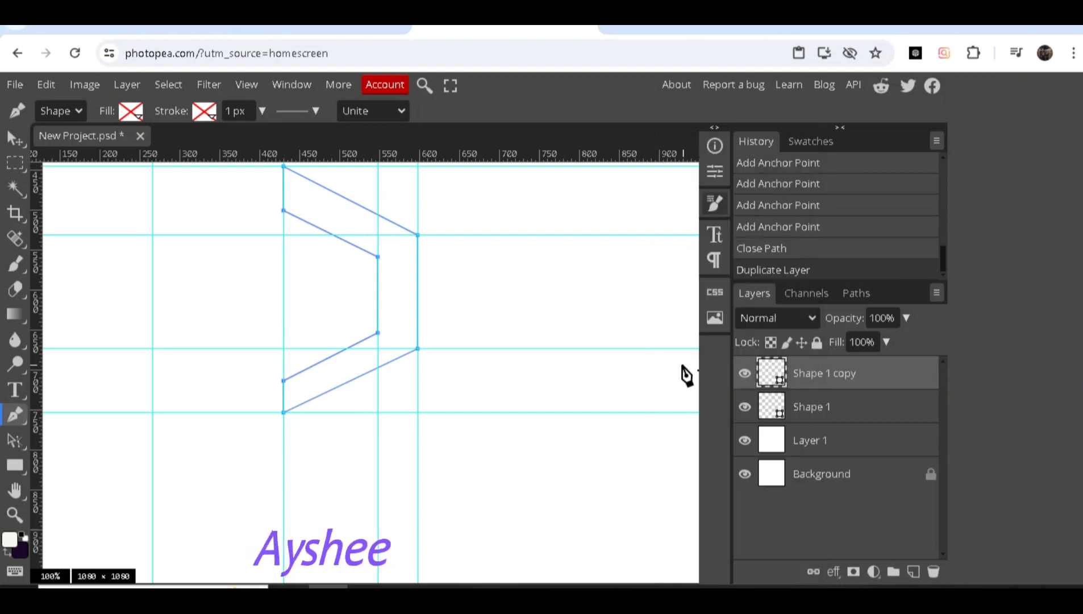
click(131, 111)
click(204, 143)
Step: Hide the original half-hexagon layer and reapply the solid black fill to the copy
click(744, 407)
click(130, 111)
click(179, 143)
click(205, 142)
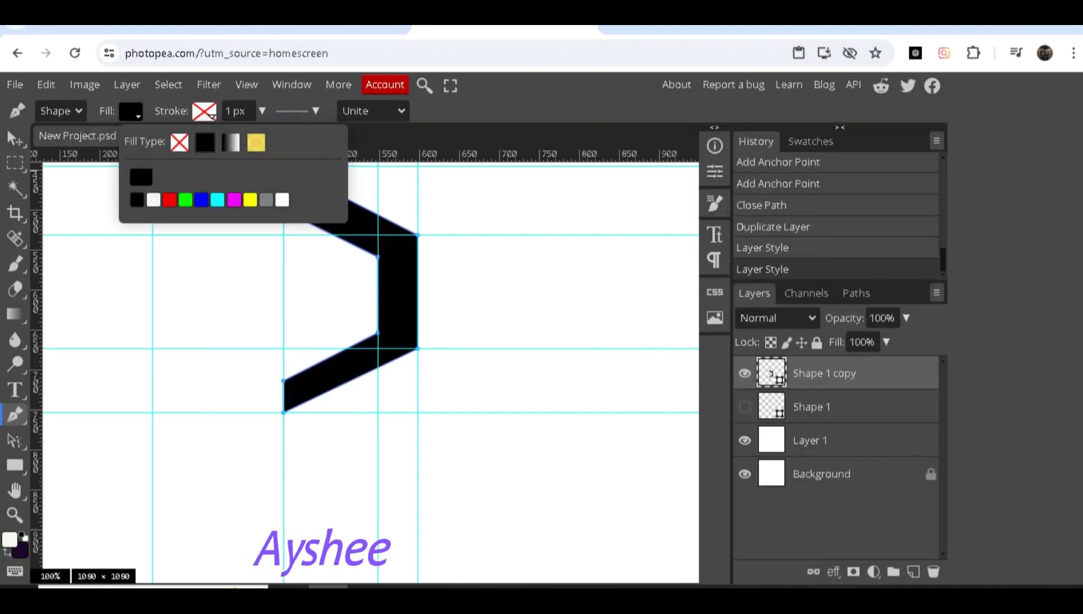
Step: Try to draw a small black-filled polygon inside the half hexagon, and undo its later anchor points
click(283, 256)
click(321, 264)
click(322, 297)
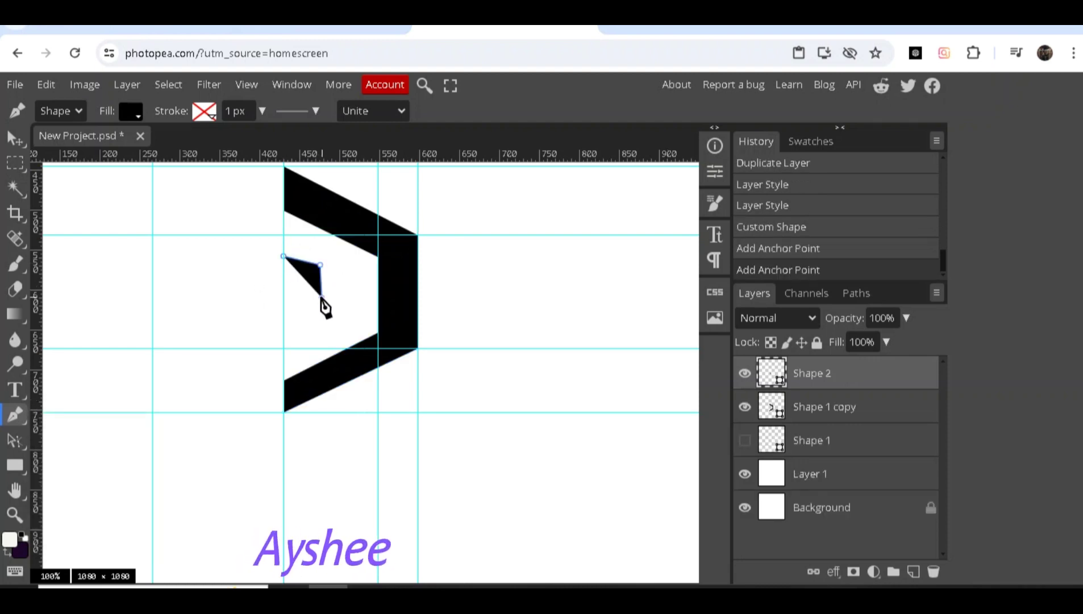
drag(321, 307, 321, 314)
click(322, 314)
click(307, 324)
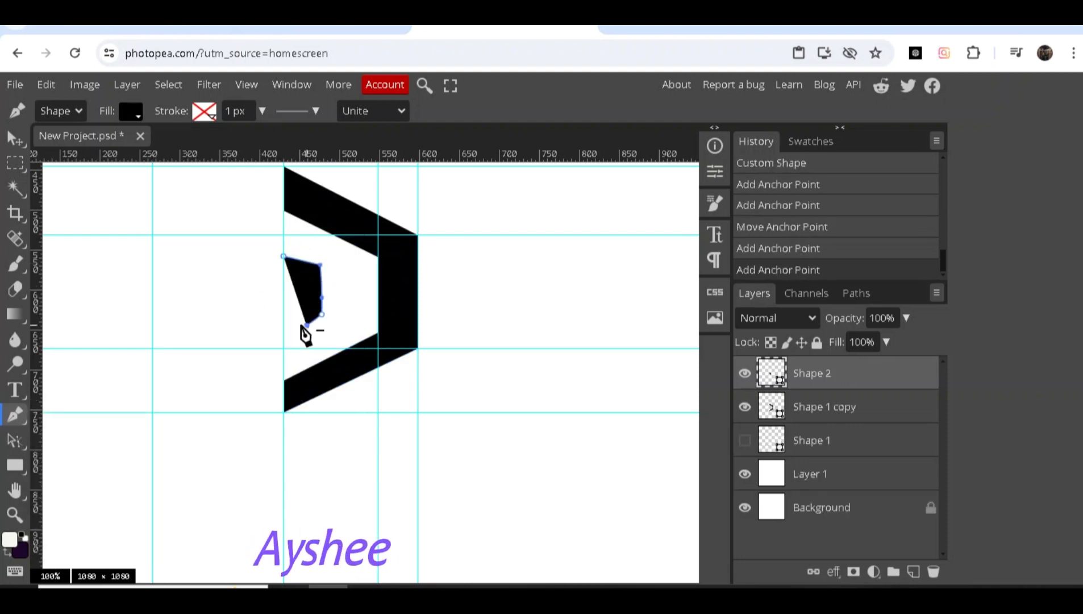
key(ctrl+z)
key(ctrl+z)
key(ctrl+z)
key(ctrl+z)
Step: Remove the small inner polygon's fill and try continuing its outline back to the half hexagon's vertical centre guide
click(131, 111)
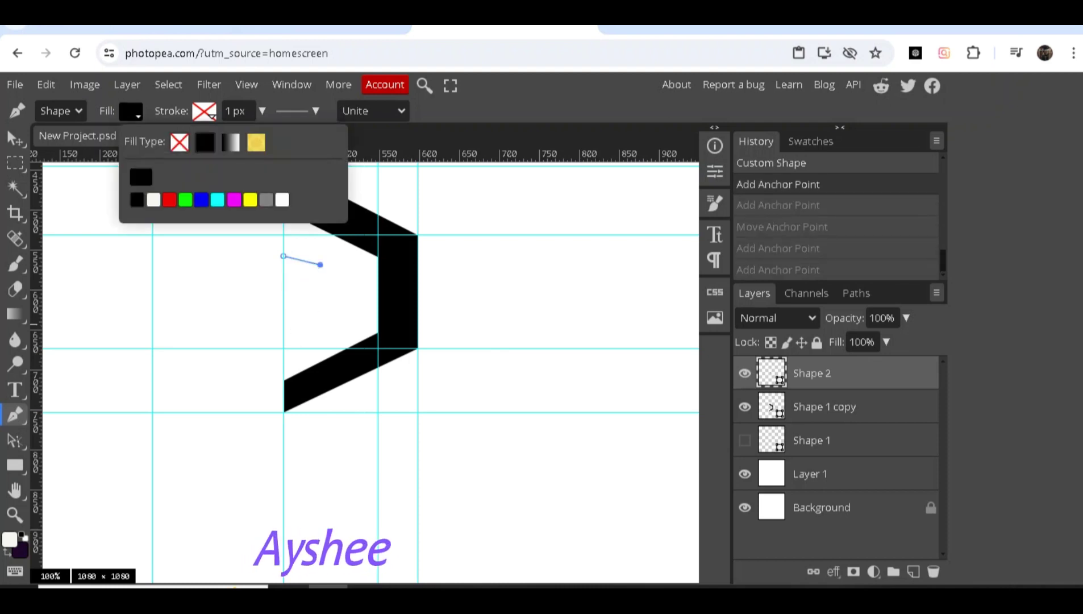
click(179, 141)
click(321, 298)
click(283, 324)
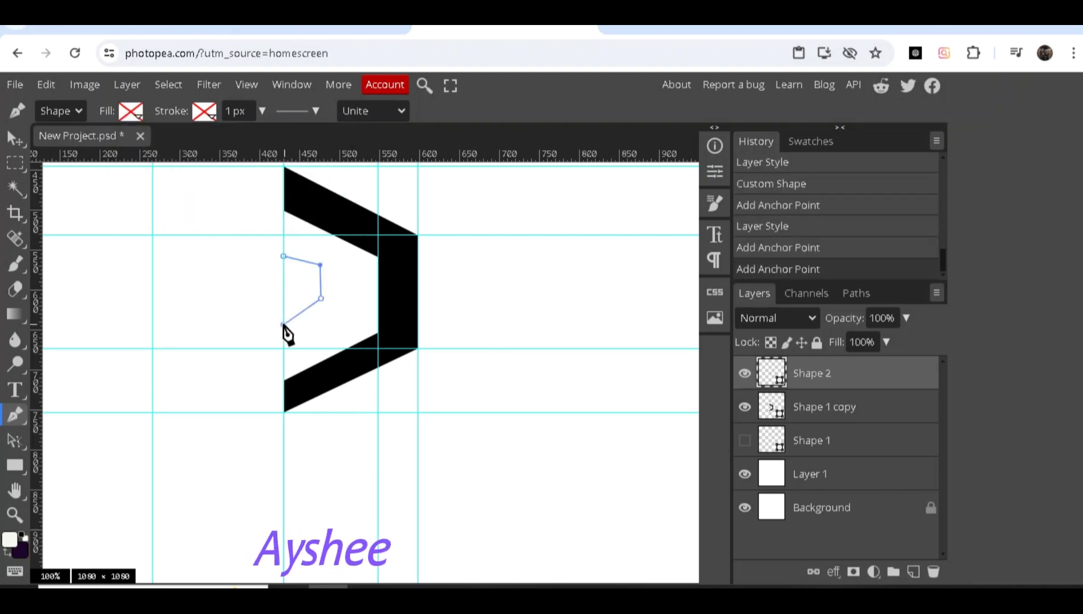
Step: Undo the inner outline's last anchor points and delete the unfinished inner polygon layer
key(ctrl+z)
key(ctrl+z)
key(ctrl+z)
right_click(852, 373)
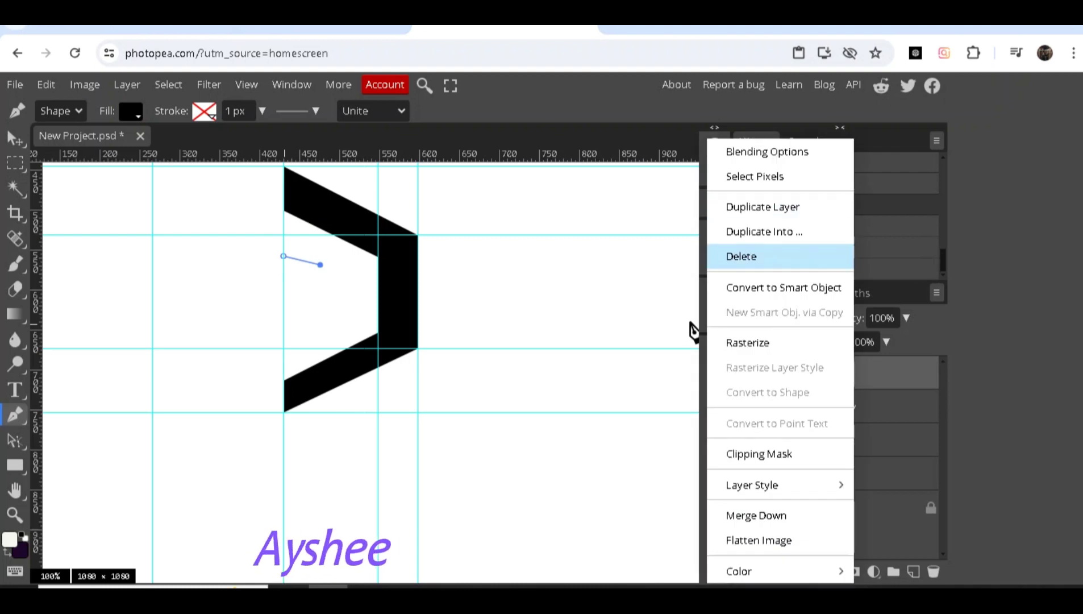
click(750, 257)
Step: Remove the half-hexagon copy's fill and try starting an outline on its vertical centre guide
click(130, 111)
click(179, 142)
click(130, 111)
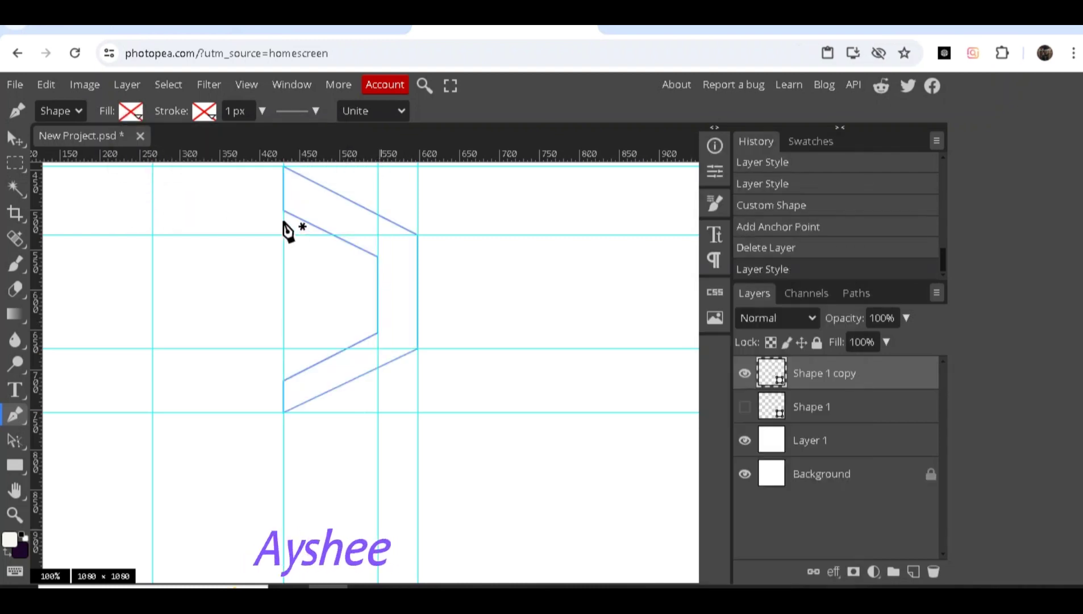
click(283, 222)
Step: Show the original half-hexagon layer and restore the solid black fill on the half-hexagon copy
click(824, 407)
click(744, 440)
click(130, 111)
click(205, 142)
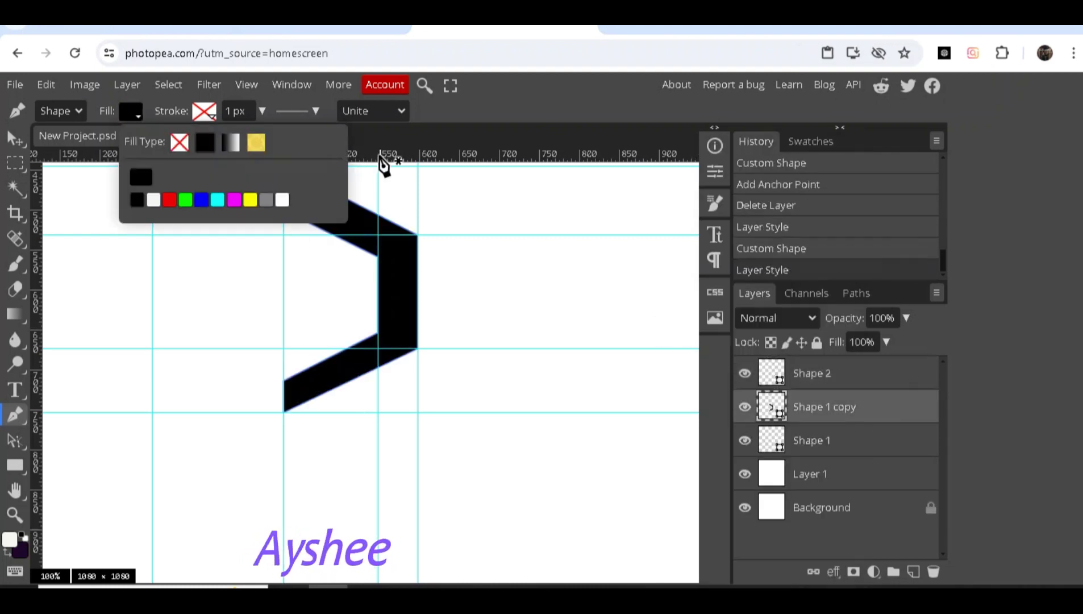
Step: Draw an unfilled four-point outline following the half hexagon's inner edge, starting and ending on the vertical centre guide
click(824, 374)
click(283, 224)
click(367, 261)
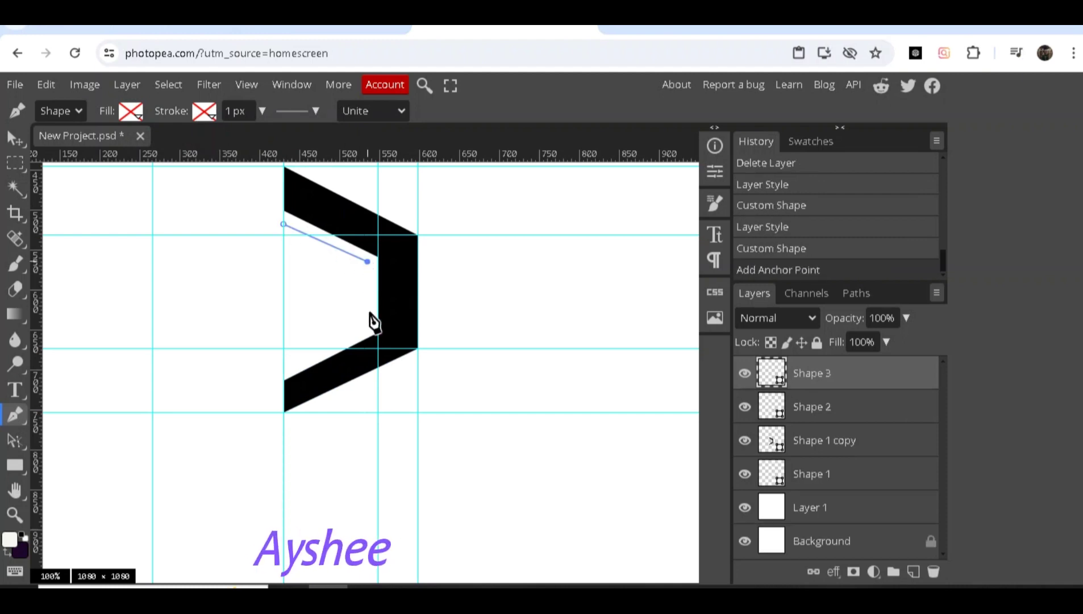
click(371, 325)
click(283, 367)
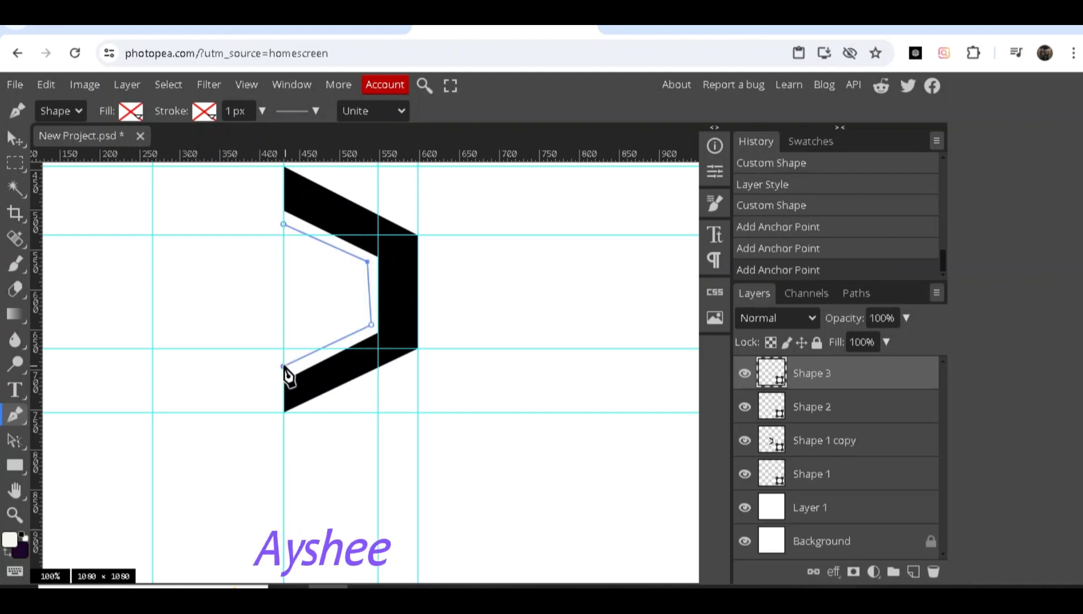
Step: Scale the inner outline to about 36.34% and place it at about X 512 px, Y 595 px
key(ctrl+t)
drag(372, 366, 349, 285)
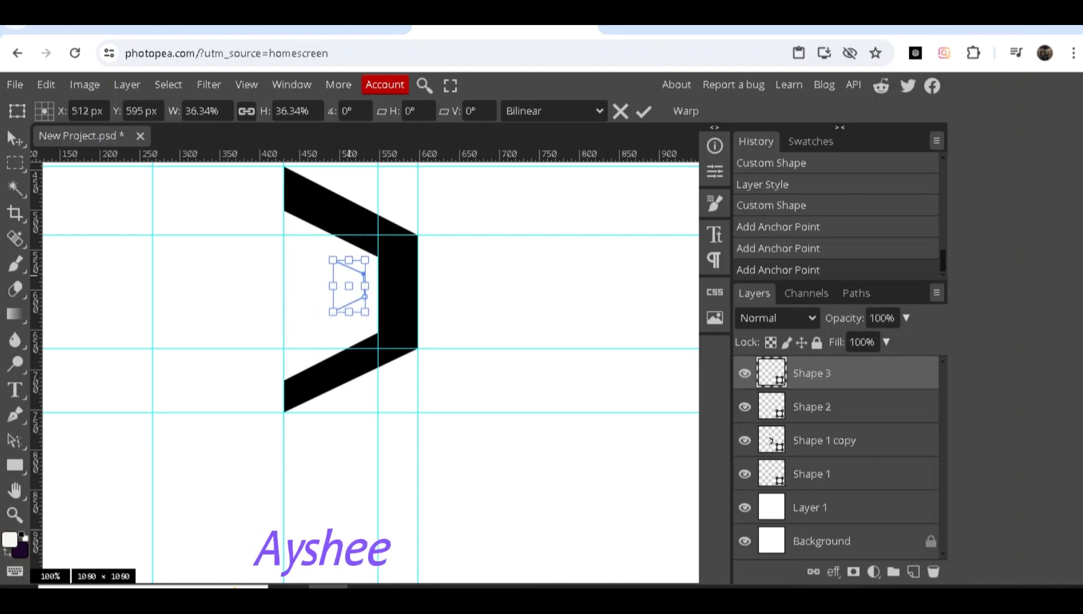
key(Return)
Step: Continue the small outline with a parallel outer edge and close it into a chevron-shaped band
click(335, 325)
click(378, 304)
click(378, 290)
key(ctrl+z)
click(377, 265)
click(328, 241)
click(333, 259)
Step: Refine the small chevron by moving its outer tips and inner corner anchor points
right_click(15, 415)
click(97, 491)
drag(336, 326, 327, 329)
drag(327, 241, 321, 235)
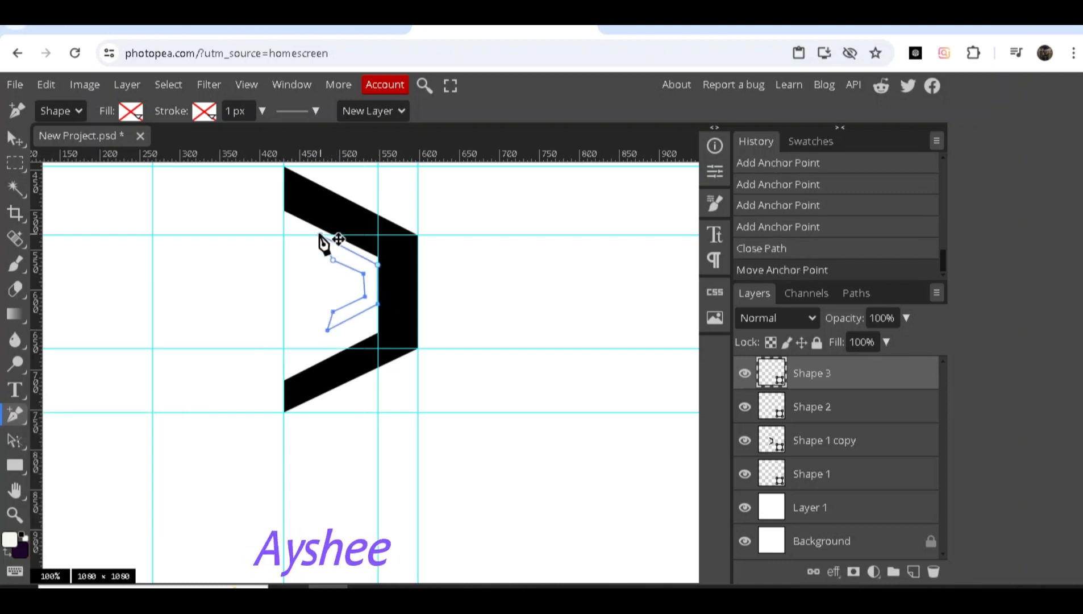
drag(363, 274, 361, 296)
drag(328, 329, 321, 334)
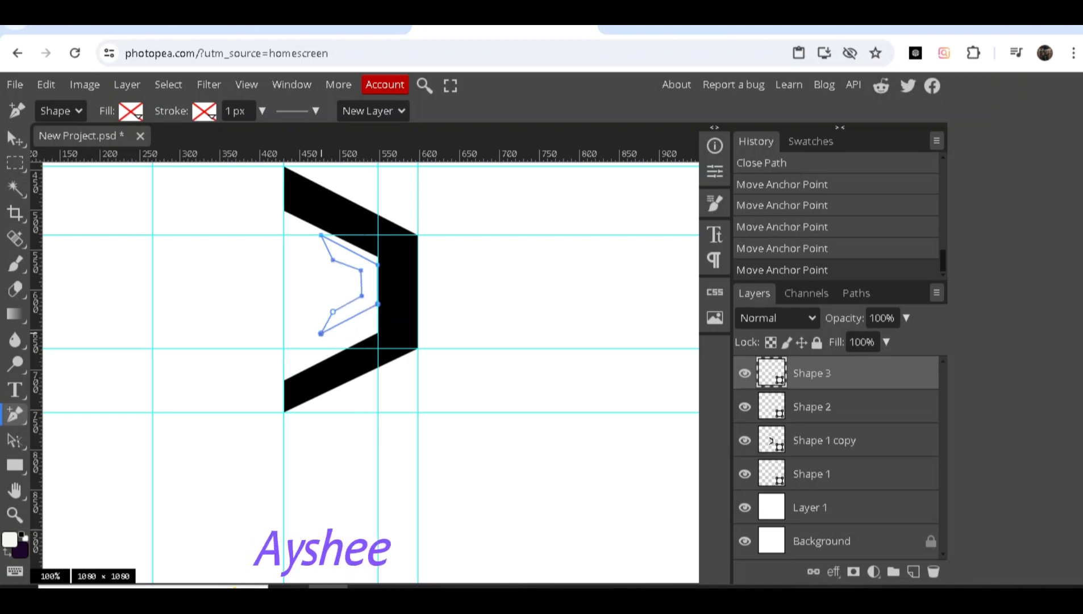
Step: Scale the small chevron to about 81.13% and place it at about X 502 px, Y 599 px
key(ctrl+alt+t)
drag(339, 297, 318, 303)
drag(300, 241, 310, 260)
drag(328, 309, 336, 298)
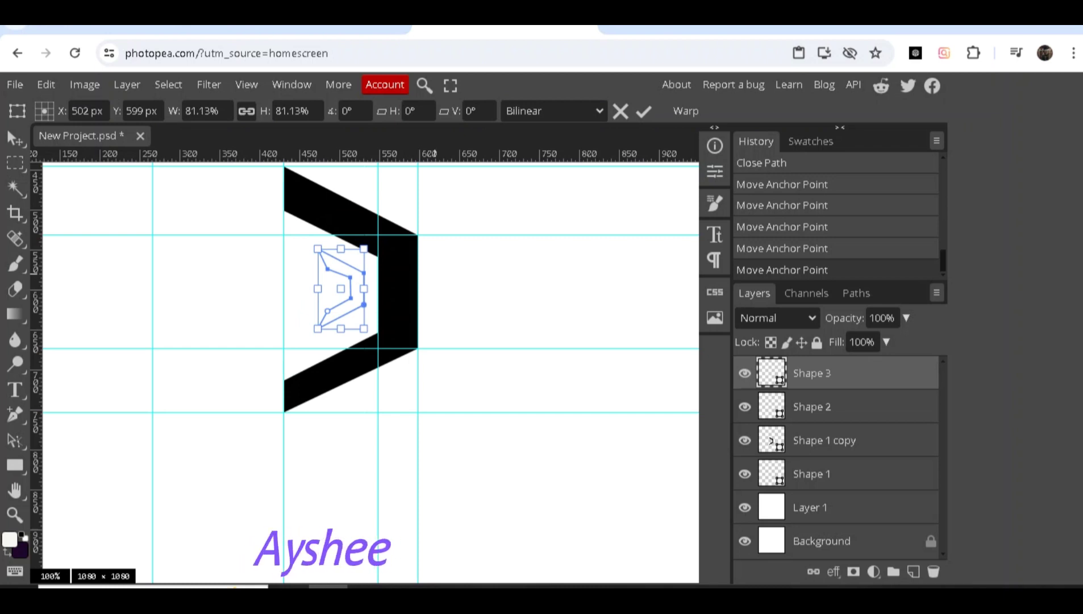
key(Return)
Step: Delete the black half-hexagon copy and the leftover Shape 2 layer
click(824, 441)
key(Delete)
click(824, 373)
shift+click(824, 406)
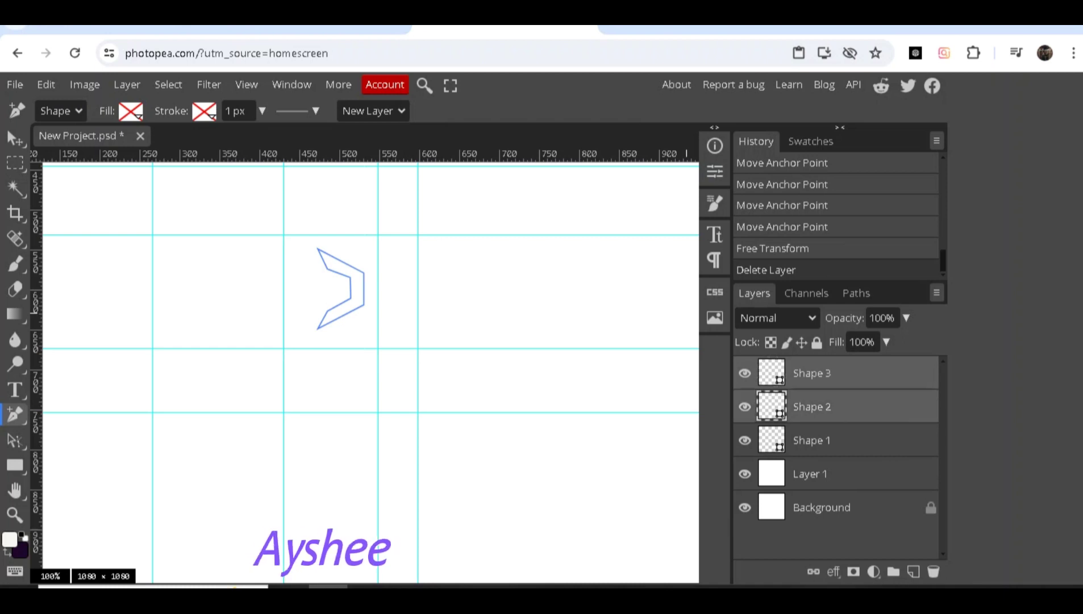
click(824, 407)
click(824, 441)
ctrl+click(823, 374)
click(824, 407)
key(Delete)
Step: Apply a linear gradient fill to the half hexagon and small chevron together, with a vertical offset of -48%
ctrl+click(824, 407)
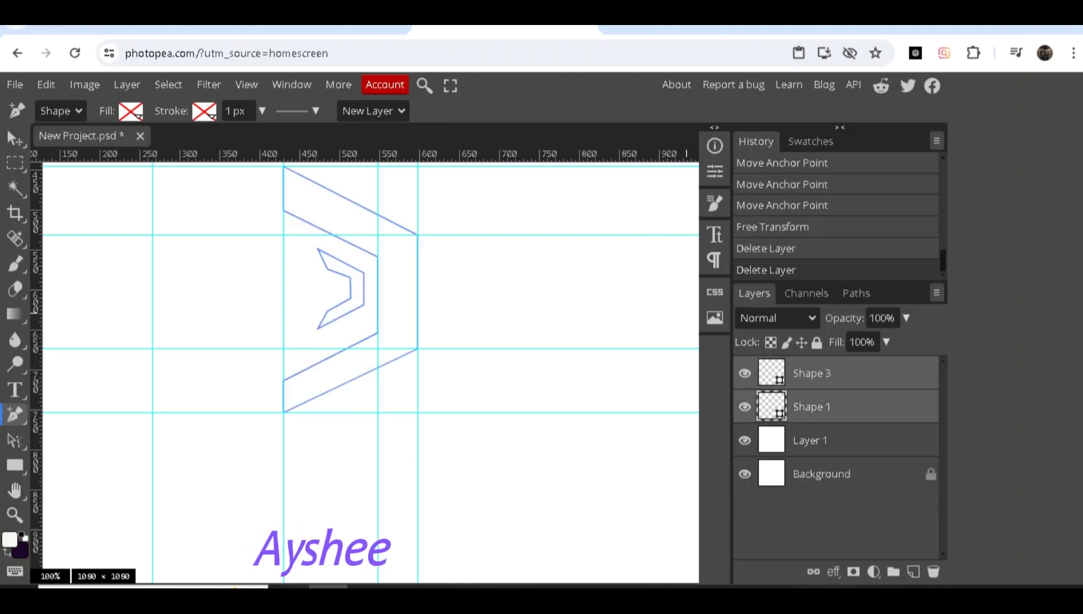
click(131, 111)
click(230, 142)
click(165, 176)
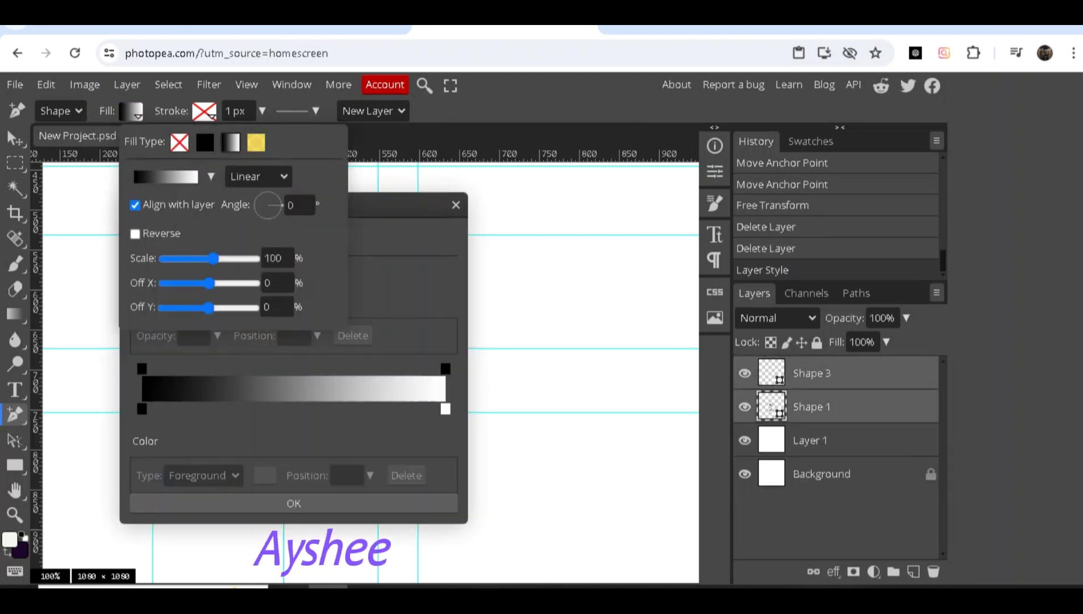
click(211, 176)
click(220, 258)
click(188, 307)
drag(405, 204, 759, 114)
Step: Recolour the gradient's black stop golden orange and move it to 21%
click(496, 318)
click(619, 386)
click(447, 527)
click(432, 362)
click(581, 361)
drag(496, 318, 559, 318)
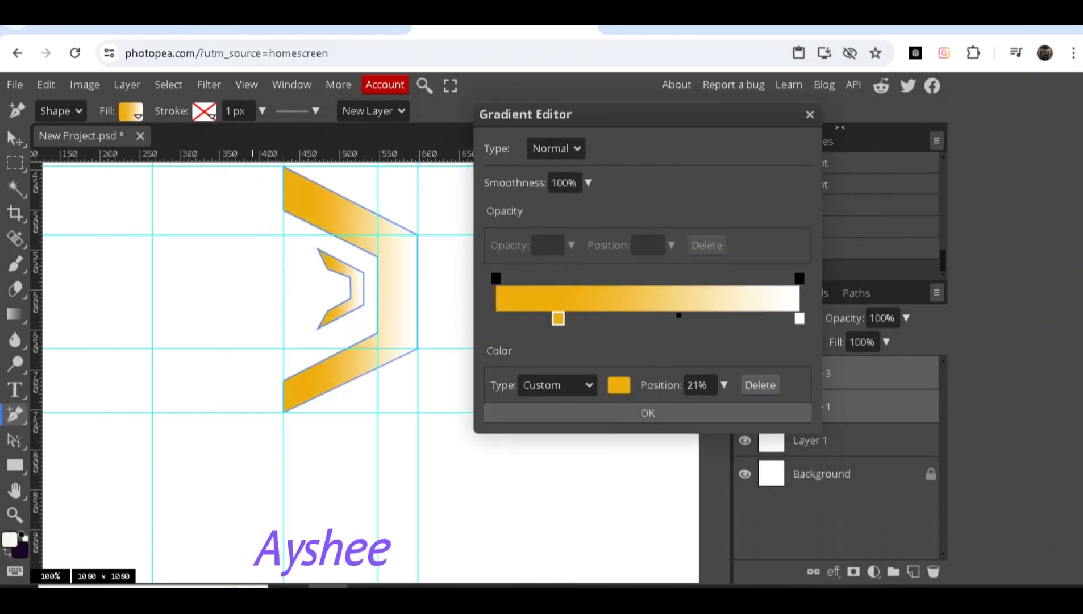
Step: Add a deep orange stop at 4% near the start of the gradient
click(498, 318)
click(619, 385)
drag(448, 527, 448, 538)
click(583, 359)
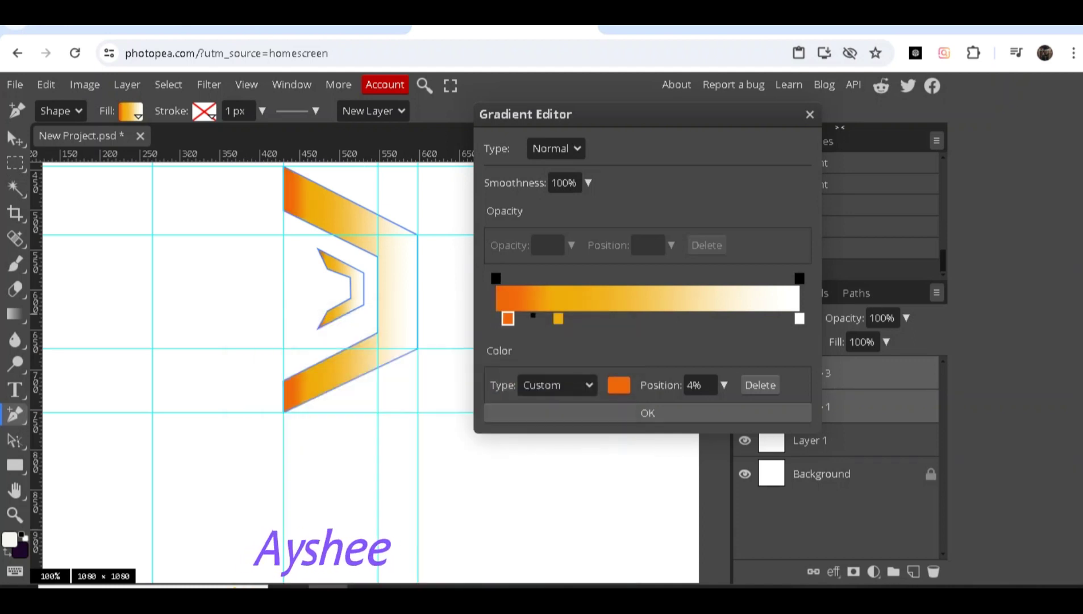
Step: Add a bright yellow stop to the gradient at 54%
drag(558, 318, 659, 318)
double_click(659, 318)
click(432, 356)
click(419, 362)
click(583, 360)
click(618, 385)
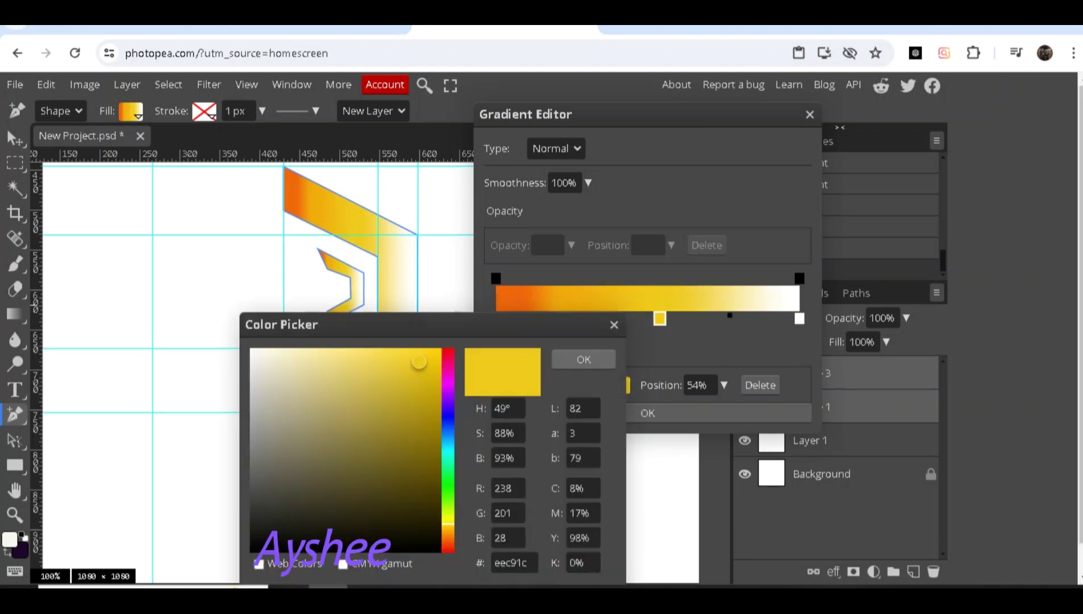
drag(418, 362, 428, 359)
click(584, 359)
Step: Move the gradient's white end stop to 87% and recolour it orange-red, f64f05
drag(799, 318, 760, 318)
double_click(759, 318)
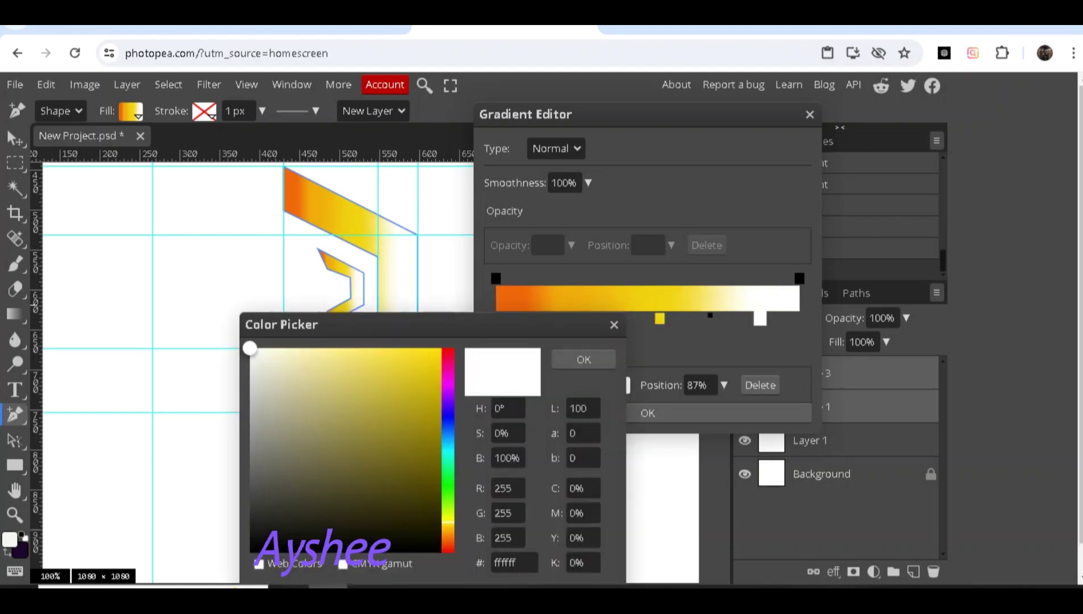
click(449, 541)
click(429, 362)
drag(429, 361, 437, 355)
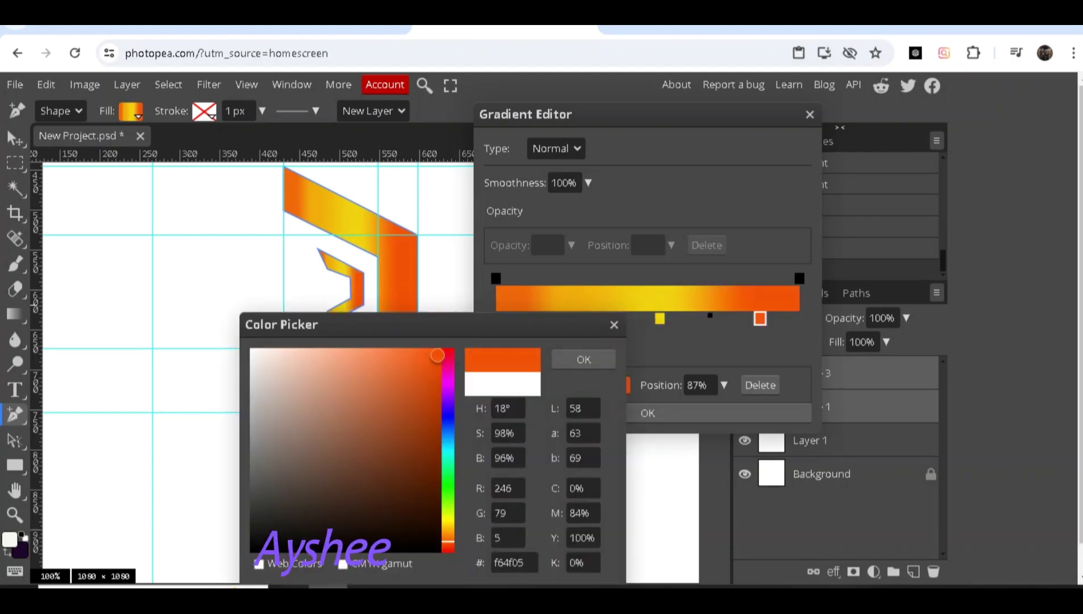
click(583, 359)
Step: Try the Radial and Angle gradient styles, set the style to Reflected at 165°, and accept the gradient
click(130, 111)
click(259, 176)
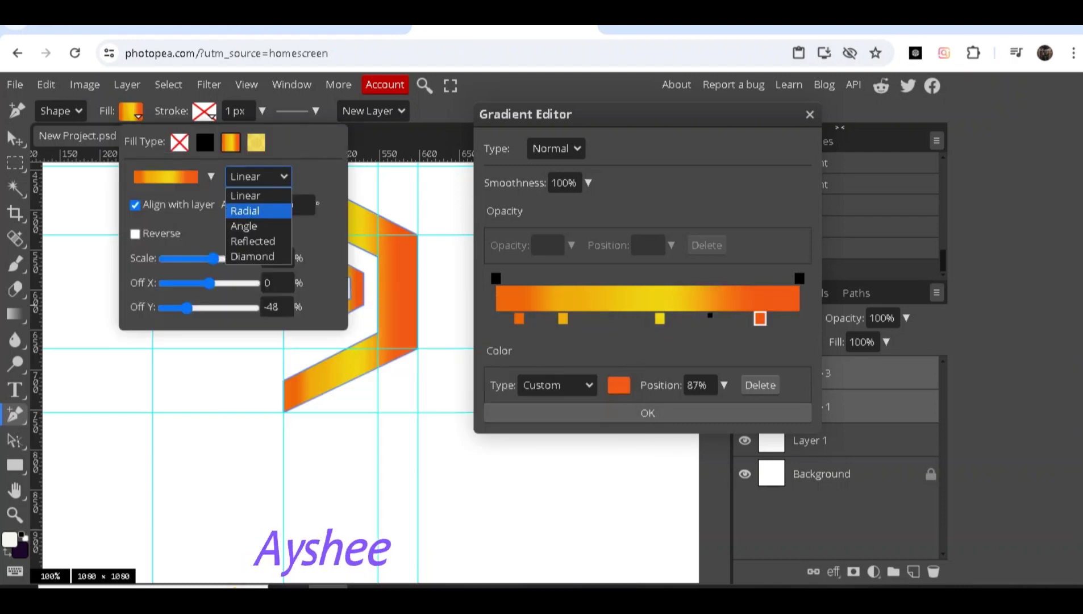
click(245, 211)
mouse_move(266, 214)
mouse_down()
mouse_move(270, 195)
mouse_move(255, 202)
mouse_up()
click(258, 177)
click(244, 226)
click(257, 208)
click(259, 176)
click(252, 242)
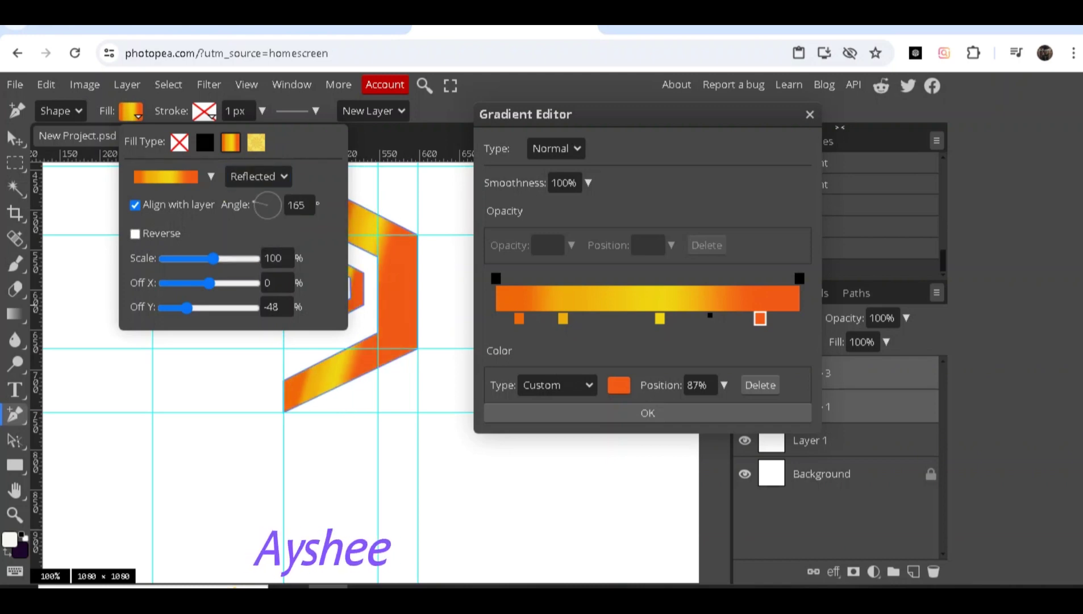
click(647, 413)
Step: Try a Diamond gradient at -155° on the half hexagon alone
click(807, 406)
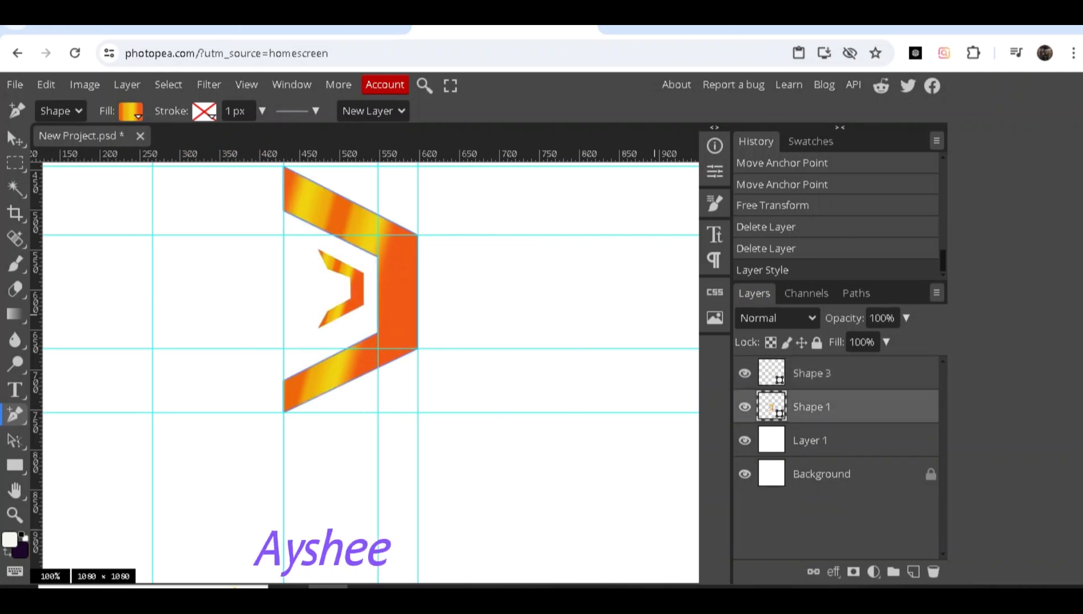
click(131, 111)
click(258, 176)
click(245, 257)
mouse_move(258, 200)
mouse_down()
mouse_move(280, 203)
mouse_move(255, 210)
mouse_up()
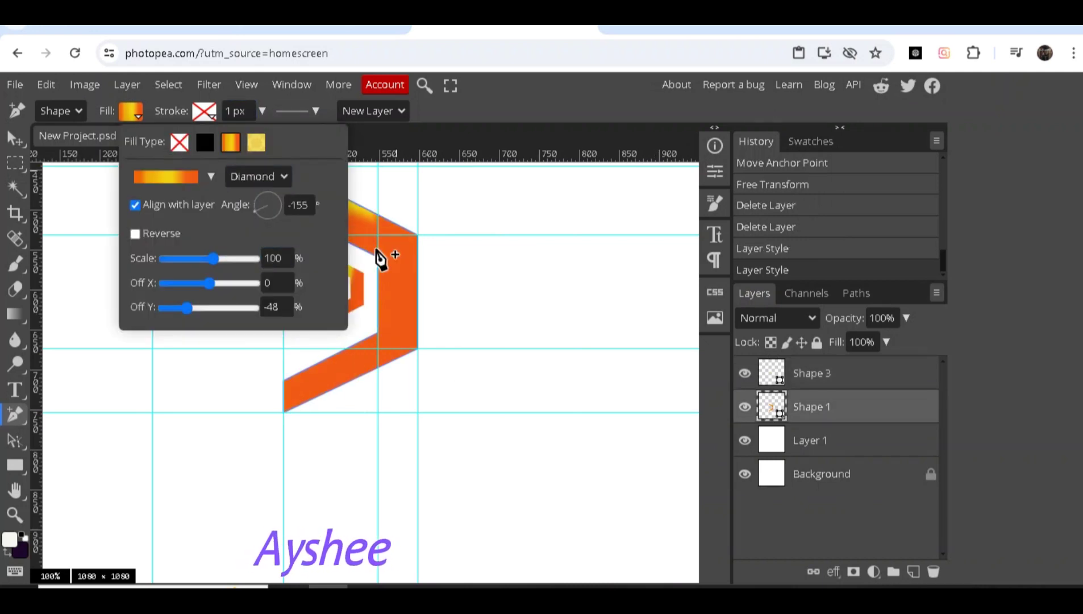
click(378, 256)
Step: Set the half hexagon's gradient to Linear at 81°, with 209% scale and offsets of 7% horizontally and -60% vertically
key(ctrl+minus)
click(131, 111)
click(259, 176)
click(245, 257)
mouse_move(213, 259)
mouse_down()
mouse_move(198, 259)
mouse_move(229, 259)
mouse_up()
click(259, 176)
click(245, 196)
drag(256, 211, 269, 192)
drag(209, 283, 181, 307)
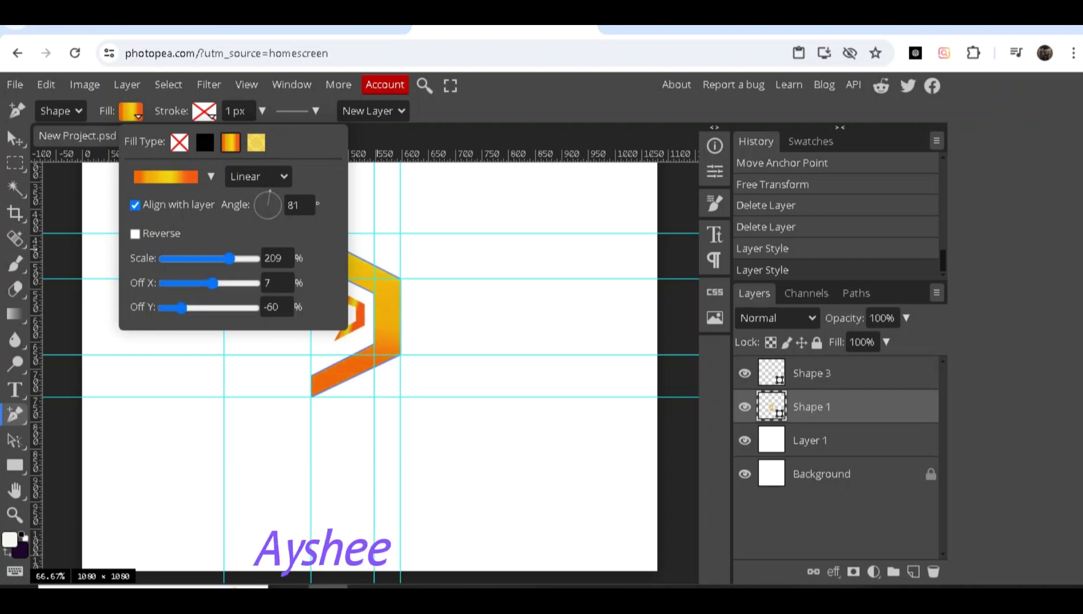
Step: Try a reversed Linear gradient on the small chevron
click(812, 373)
click(131, 110)
click(259, 176)
click(248, 194)
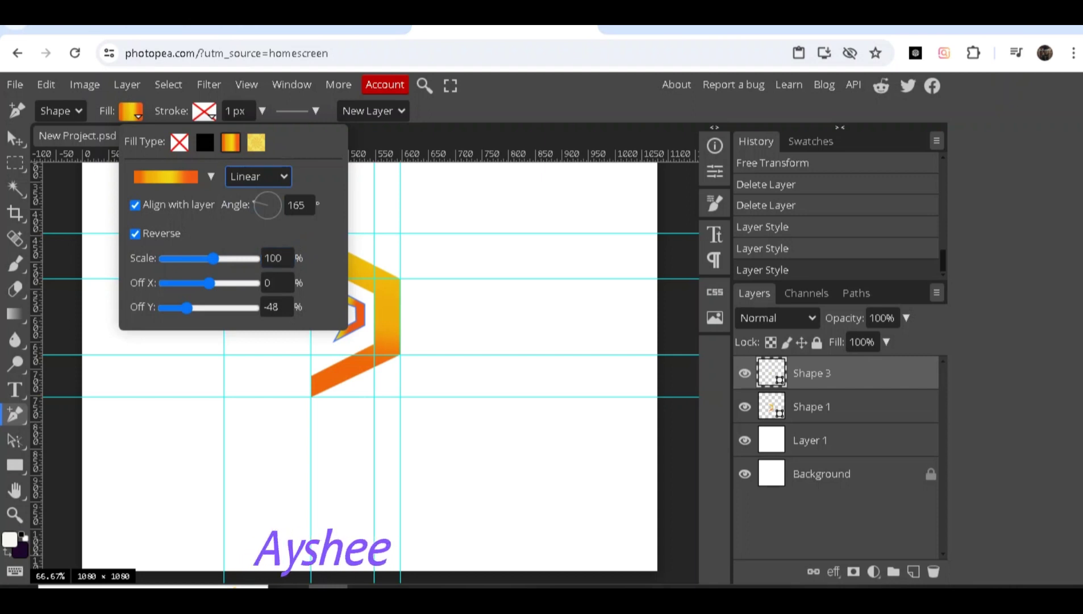
key(Escape)
click(131, 112)
key(Escape)
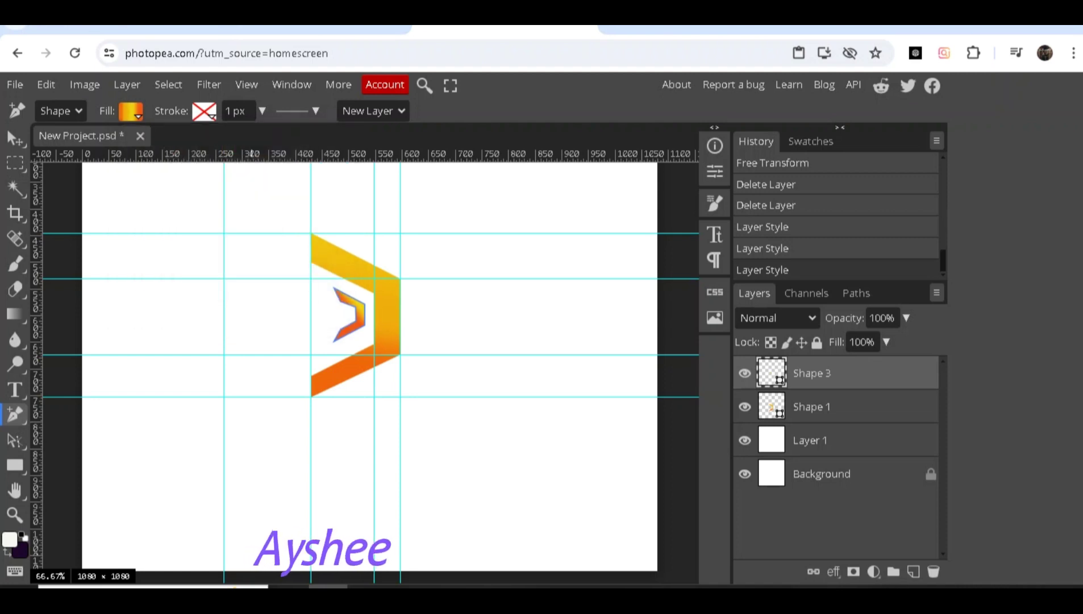
Step: Restore the small chevron's Reflected gradient and set its angle to 77°
key(ctrl+plus)
key(ctrl+plus)
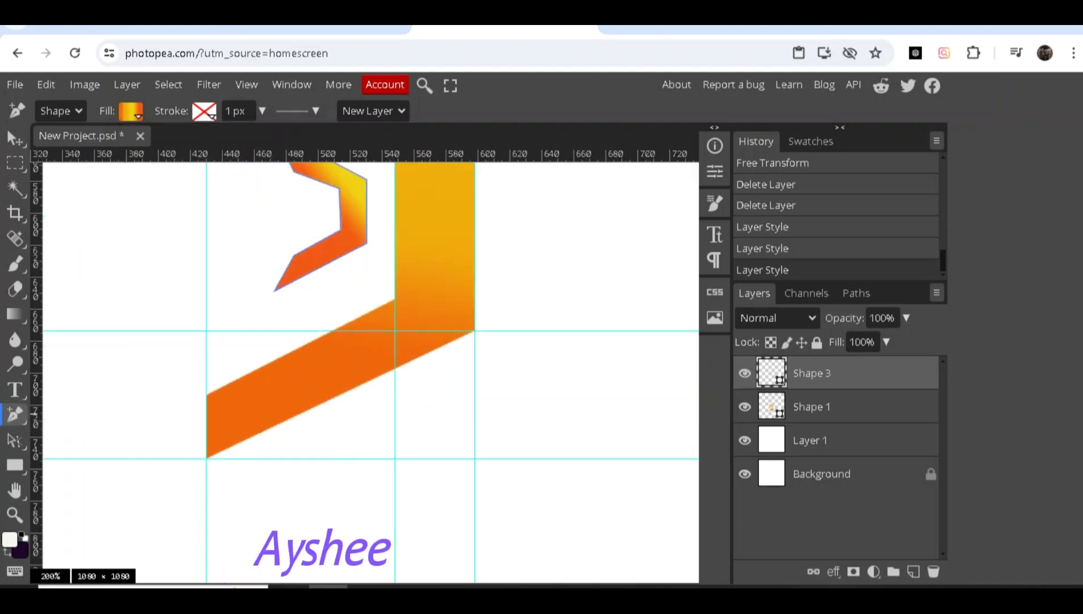
key(space)
drag(525, 227, 503, 425)
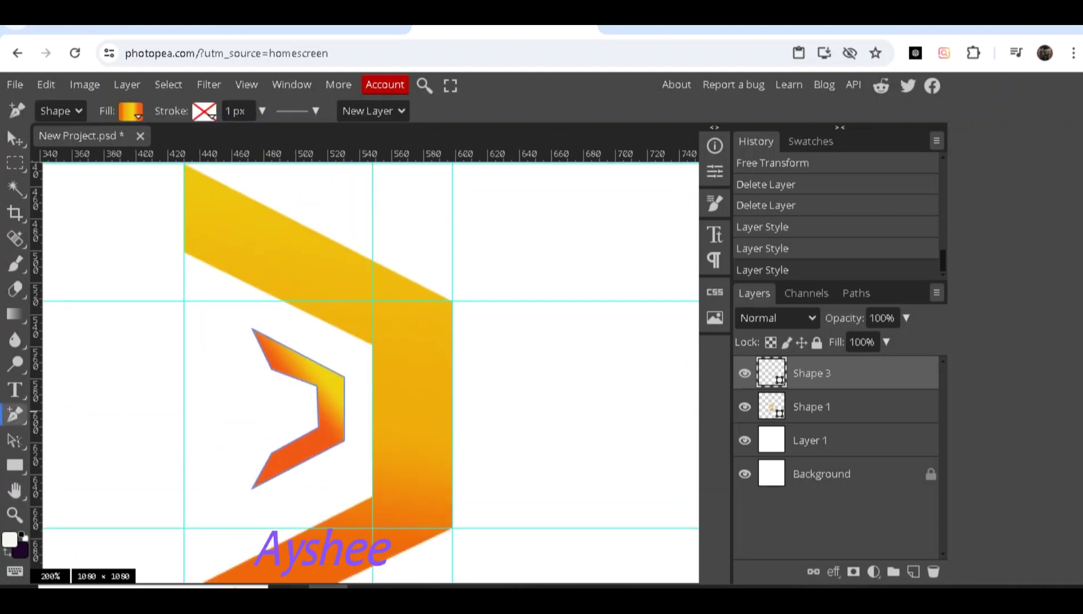
click(131, 110)
click(180, 143)
click(231, 142)
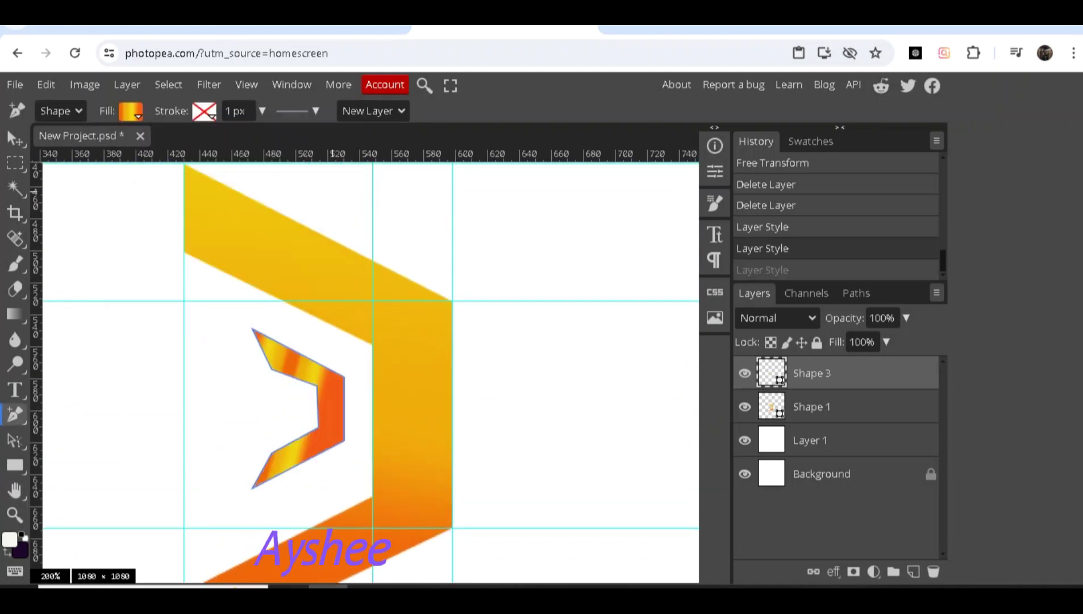
drag(269, 192, 272, 191)
Step: Draw a small slanted parallelogram between the two vertical guides, just above the half hexagon's upper outer edge
click(14, 414)
click(70, 416)
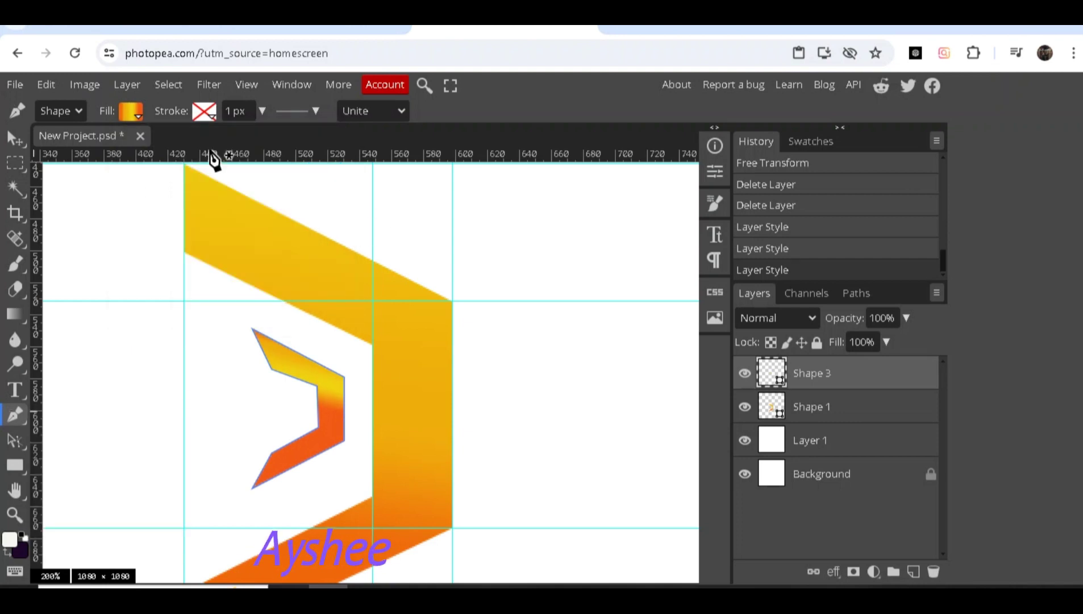
click(372, 247)
click(452, 290)
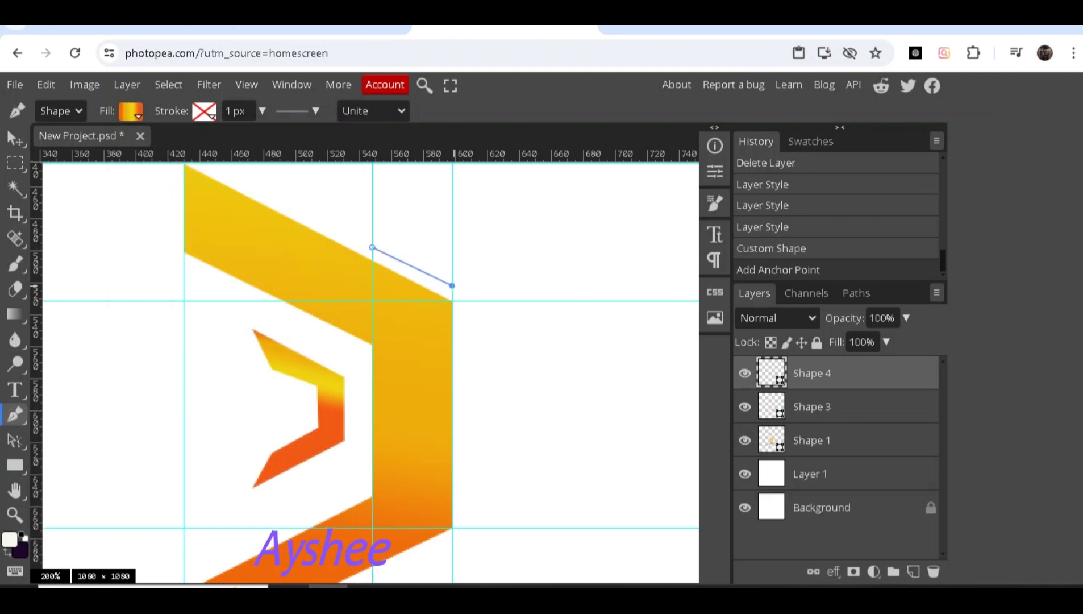
click(452, 246)
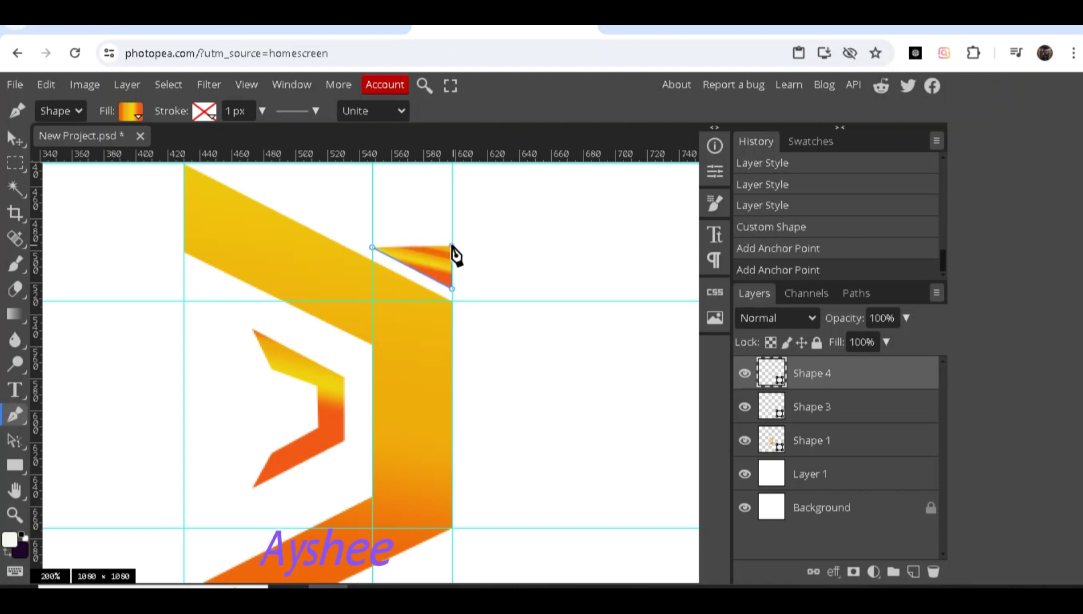
click(373, 208)
click(373, 208)
Step: Give the parallelogram the white-to-dark-purple gradient preset with a vertical offset of -76%
click(130, 111)
click(210, 176)
click(161, 228)
click(174, 307)
Step: Move the parallelogram gradient's light stop to 24% and dark stop to 72%, and recolour the dark stop muted purple
click(166, 177)
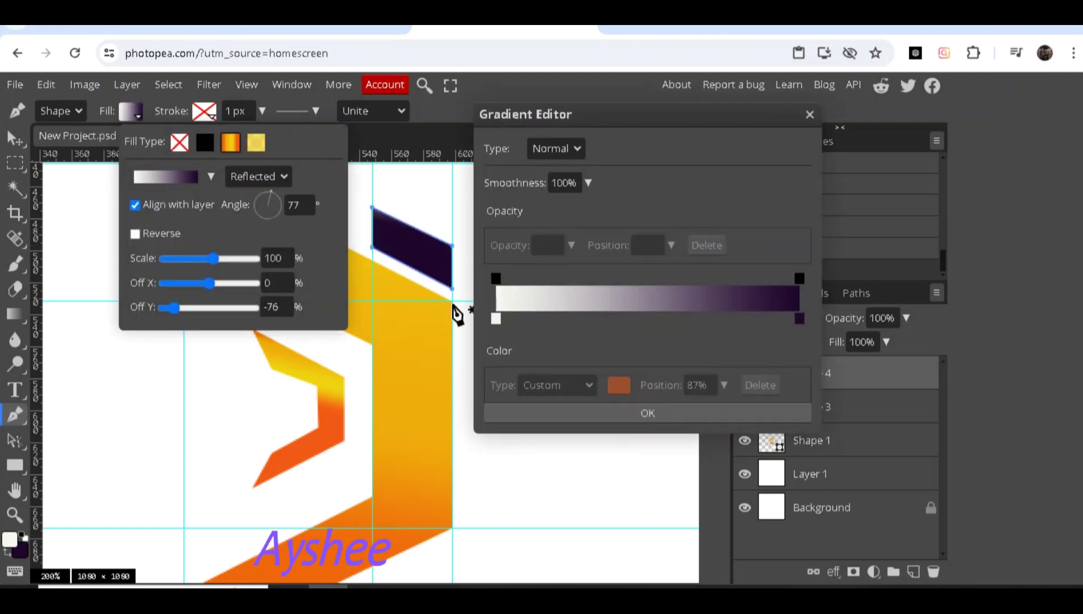
drag(497, 319, 569, 318)
drag(800, 318, 714, 318)
click(618, 385)
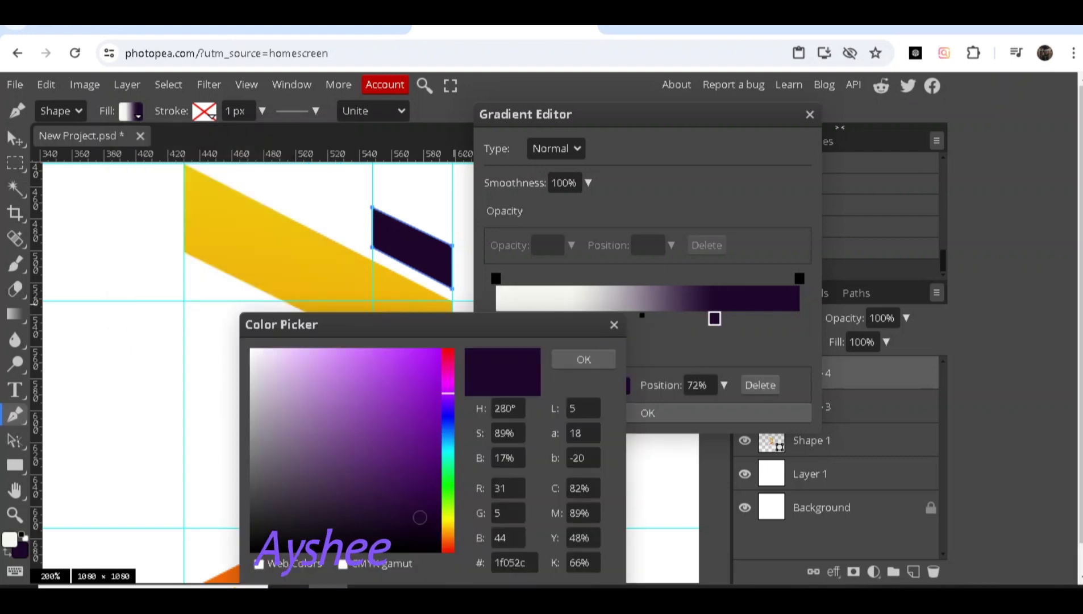
click(302, 509)
click(583, 359)
click(645, 413)
Step: Rotate the parallelogram's gradient by changing its angle, keeping the Reflected style
click(130, 111)
mouse_move(278, 198)
mouse_down()
mouse_move(262, 218)
mouse_move(260, 196)
mouse_up()
click(258, 177)
click(258, 177)
Step: Recolour the parallelogram gradient's light stop at 24% to a dark greyish purple
click(166, 177)
drag(569, 318, 570, 318)
double_click(570, 318)
click(282, 465)
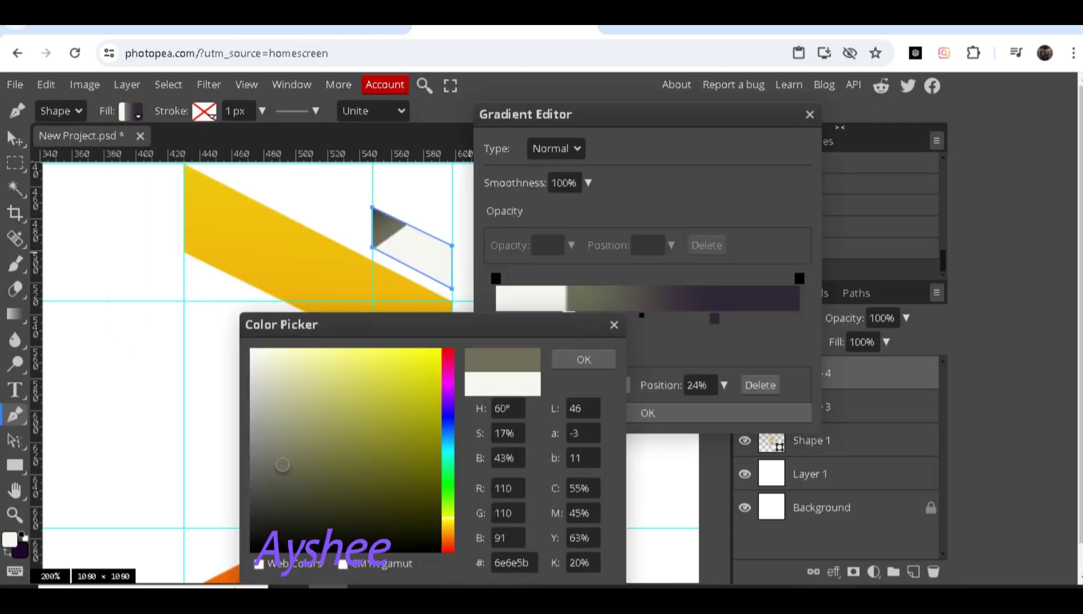
drag(448, 417, 447, 390)
click(283, 473)
click(583, 359)
Step: Delete the extra light stop and move the greyish purple stop closer to the gradient's start
click(561, 319)
click(760, 386)
drag(569, 318, 544, 319)
Step: Recolour the parallelogram gradient's dark stop at 72% to dark grey #39363b and apply the gradient
click(714, 319)
double_click(714, 319)
click(278, 502)
click(266, 504)
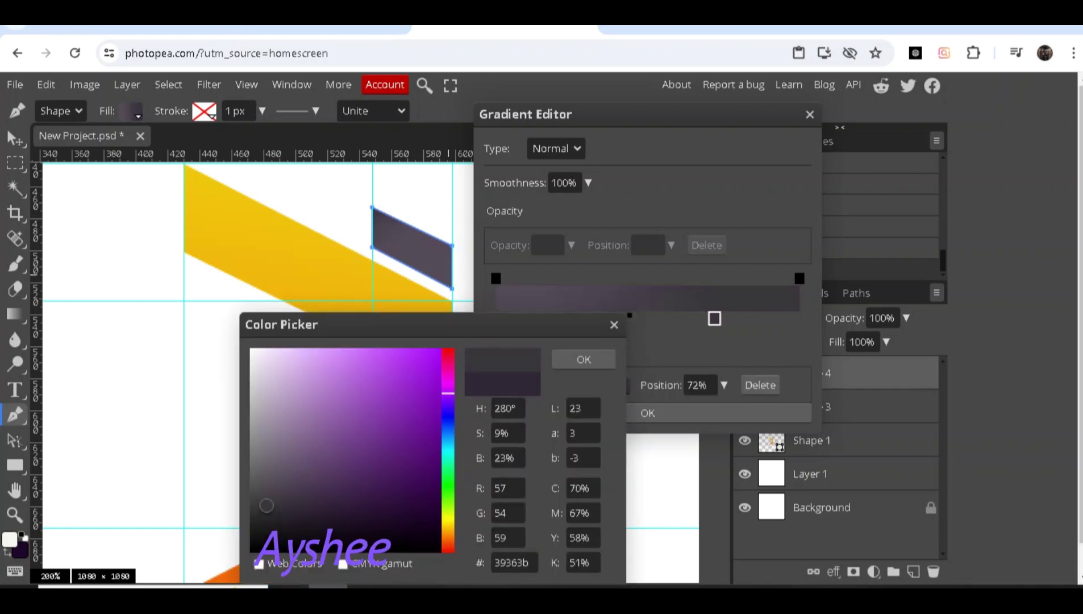
click(583, 359)
key(Return)
Step: Set the parallelogram gradient's angle to 25° and compare other gradient styles, keeping Reflected
mouse_move(268, 193)
mouse_down()
mouse_move(279, 212)
mouse_move(269, 193)
mouse_move(280, 200)
mouse_up()
click(258, 176)
click(252, 252)
click(259, 176)
click(252, 241)
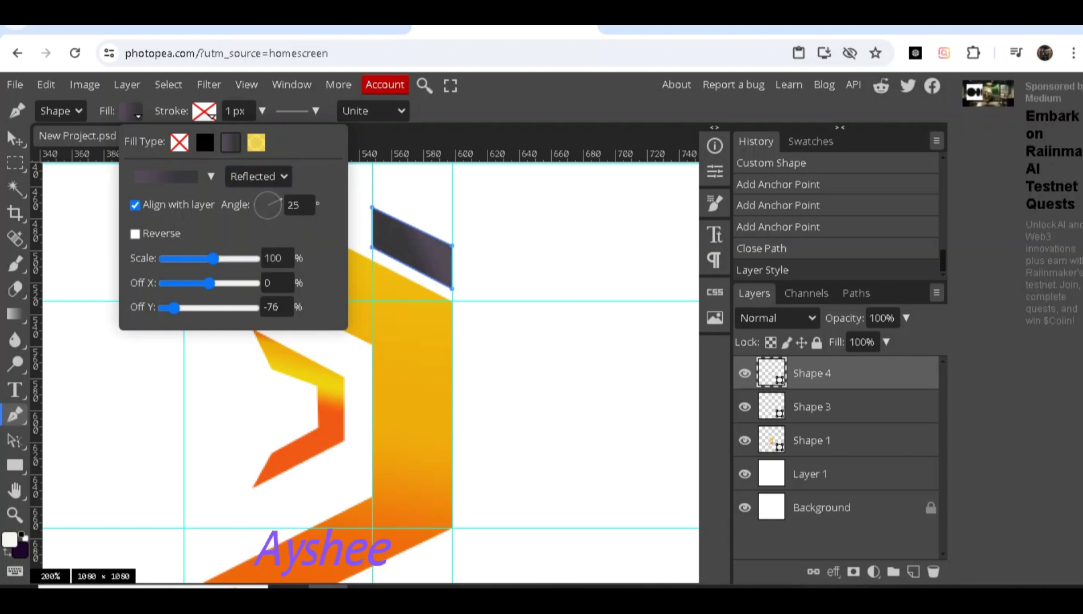
click(642, 324)
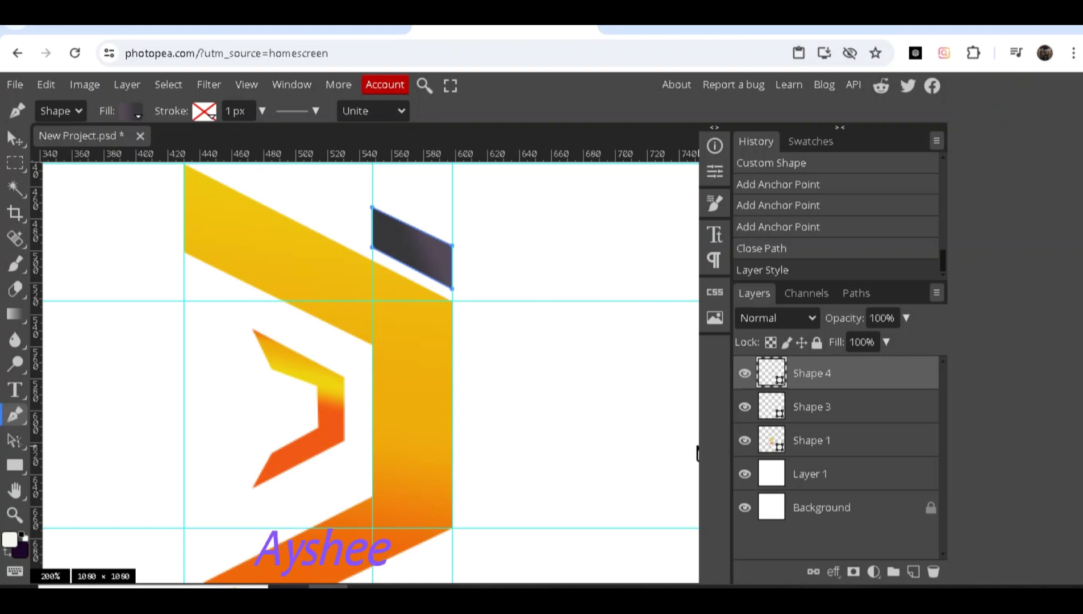
Step: Add a text box beside the large orange-yellow shape's lower half, containing "giskills.pk"
key(ctrl+minus)
key(t)
drag(412, 385, 690, 448)
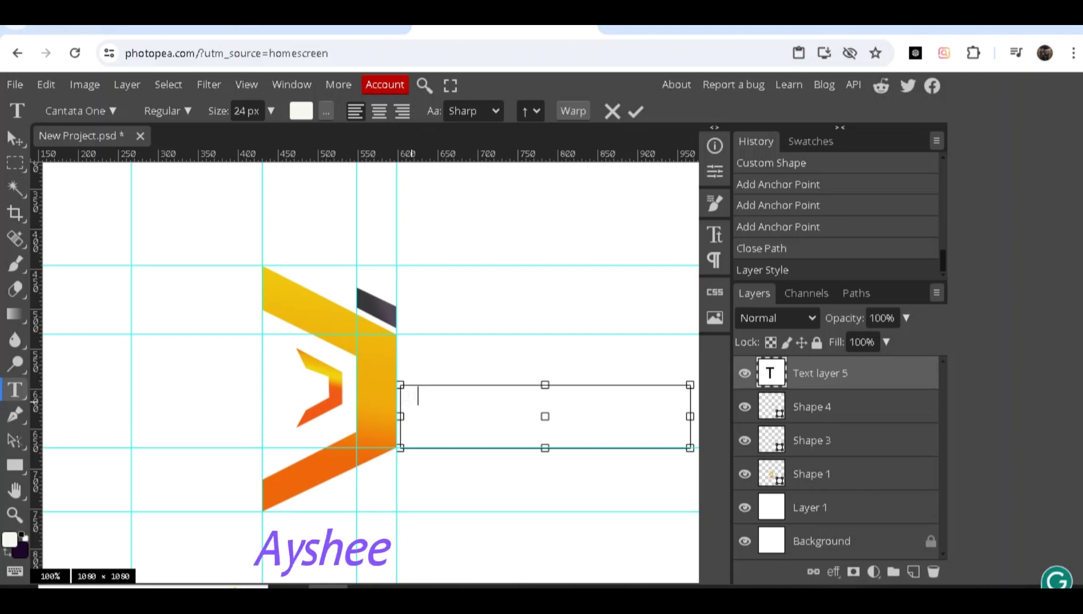
text(sta)
text(ns)
text(.pk)
Step: Select the whole giskills.pk text and colour it grey #808080
click(427, 398)
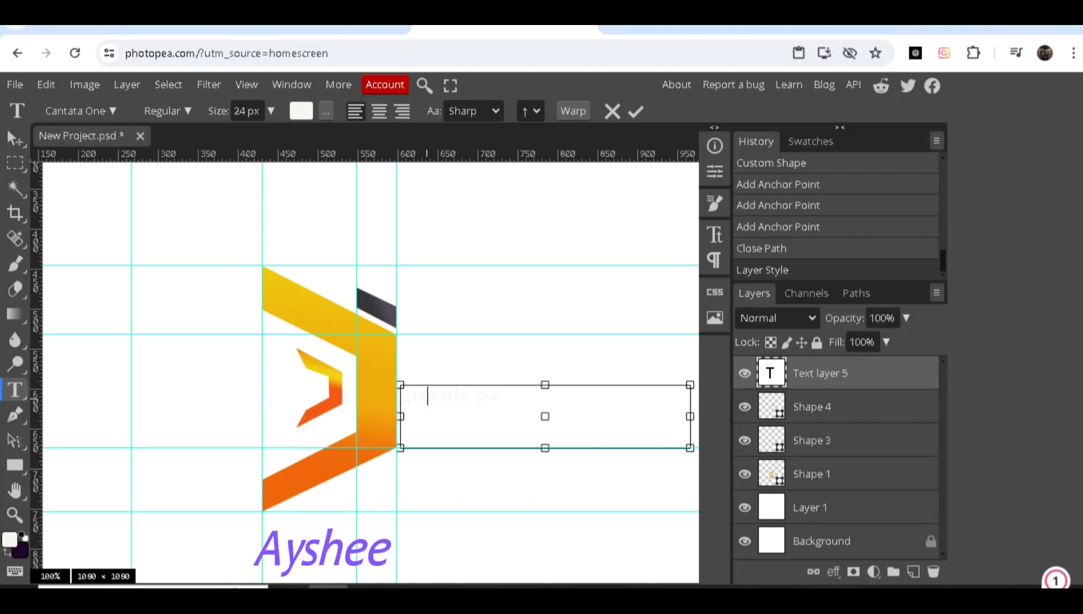
click(452, 397)
key(End)
key(shift+Left)
key(shift+Left)
key(shift+Left)
key(shift+Left)
key(shift+Left)
key(shift+Left)
key(shift+Left)
key(shift+Left)
key(shift+Left)
key(shift+Left)
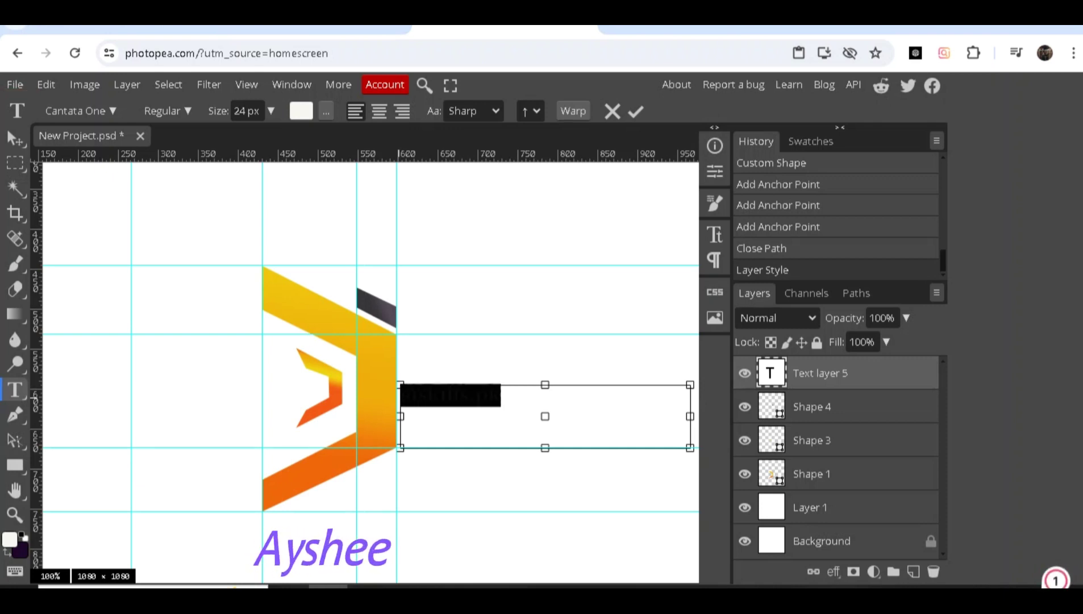
click(301, 111)
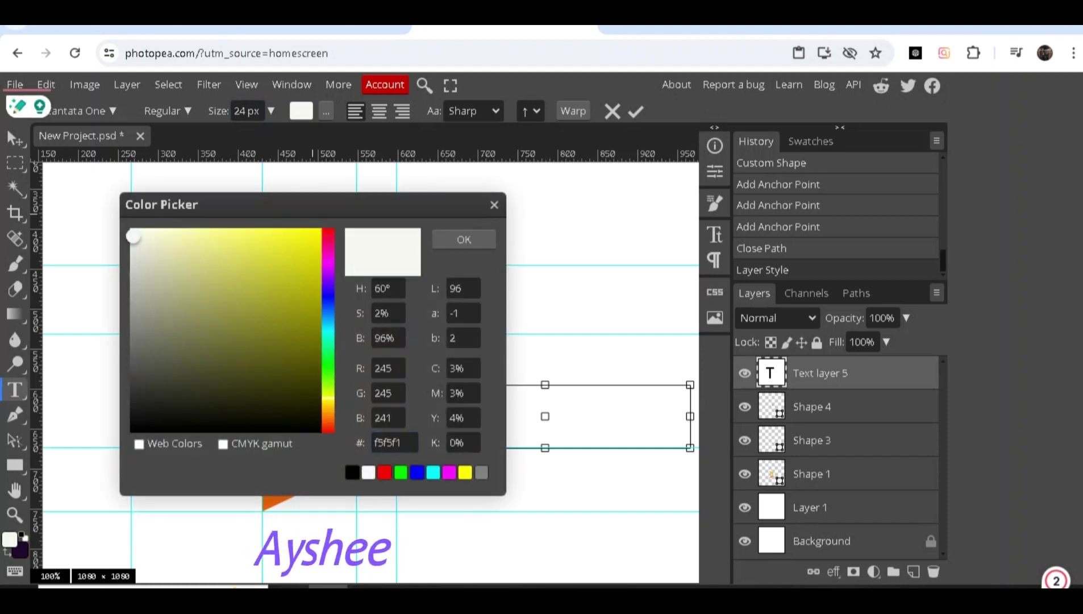
click(482, 472)
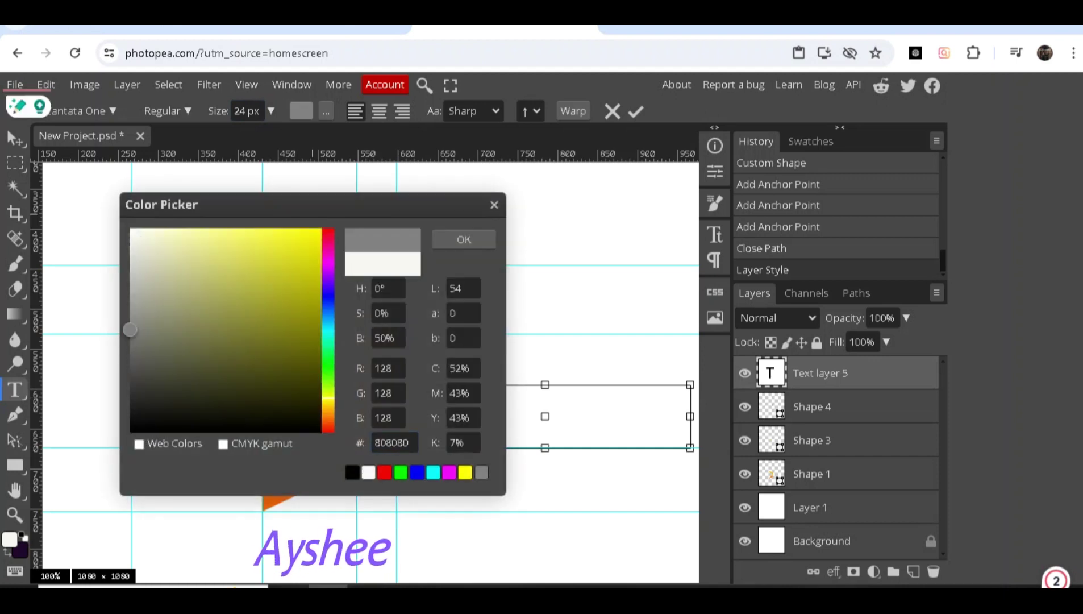
click(464, 239)
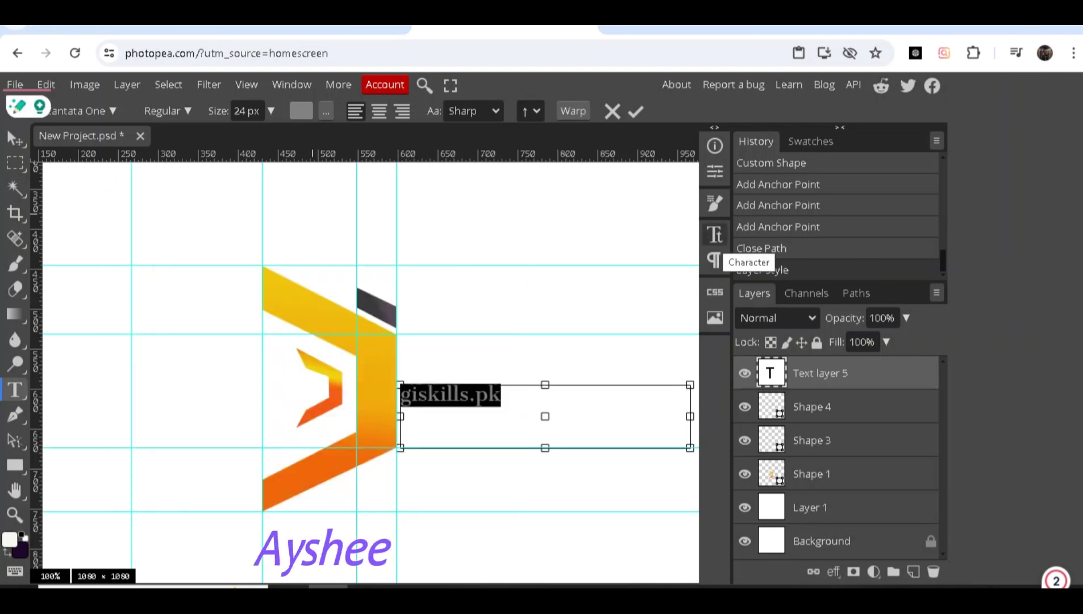
Step: Set the selected text's font to Capture it and its size to 66 px
click(715, 234)
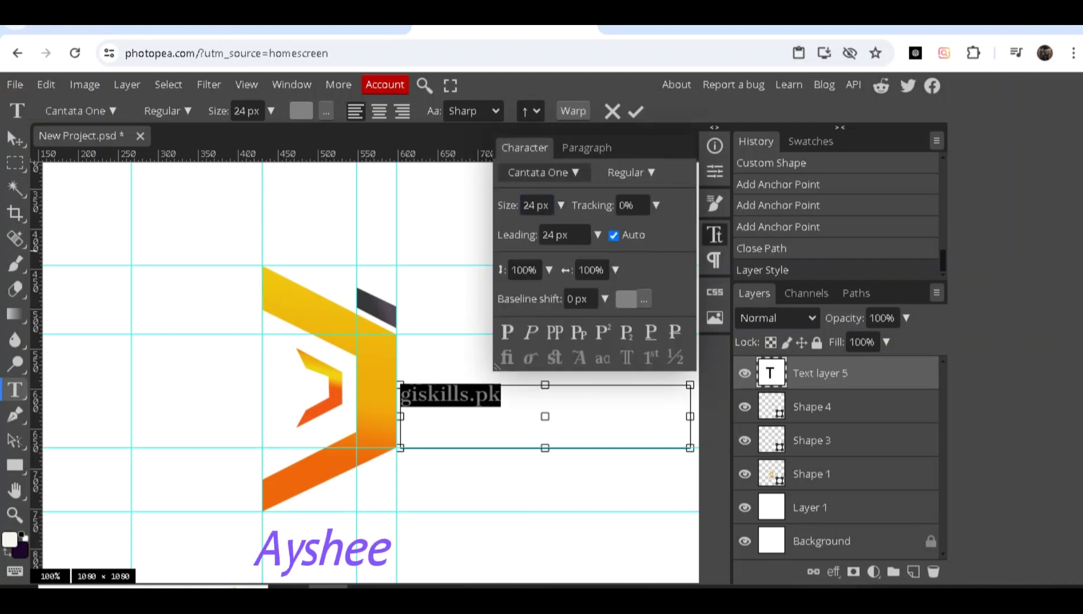
click(543, 172)
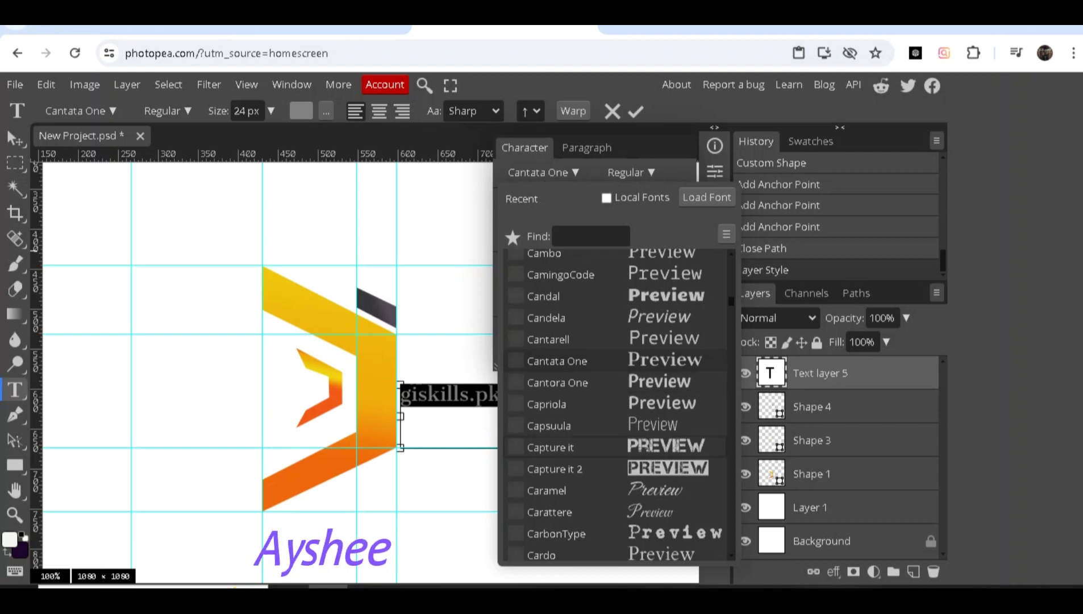
click(550, 448)
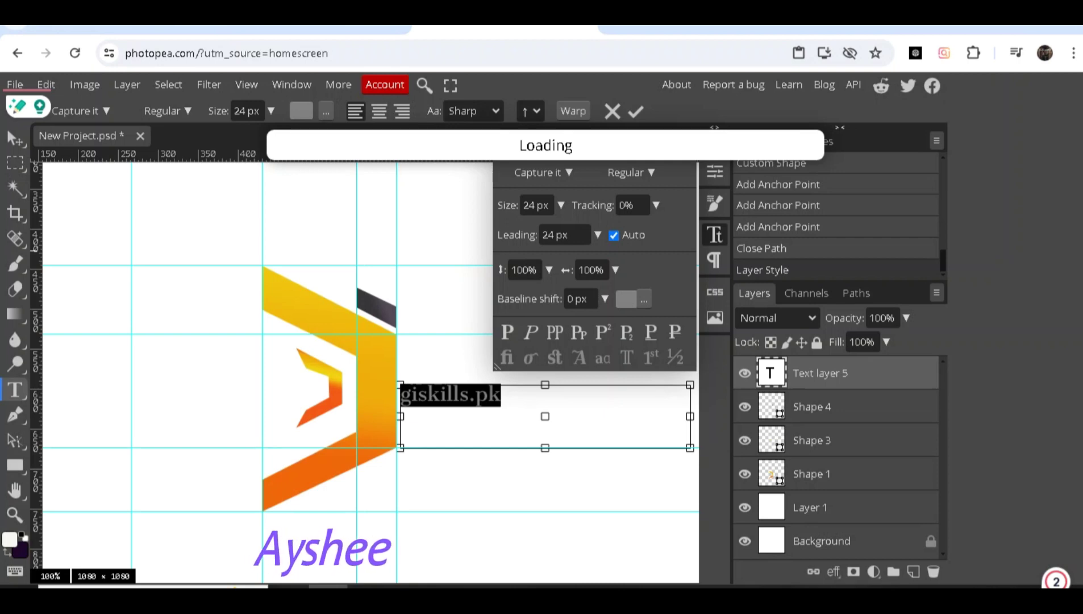
click(561, 205)
drag(529, 229, 543, 229)
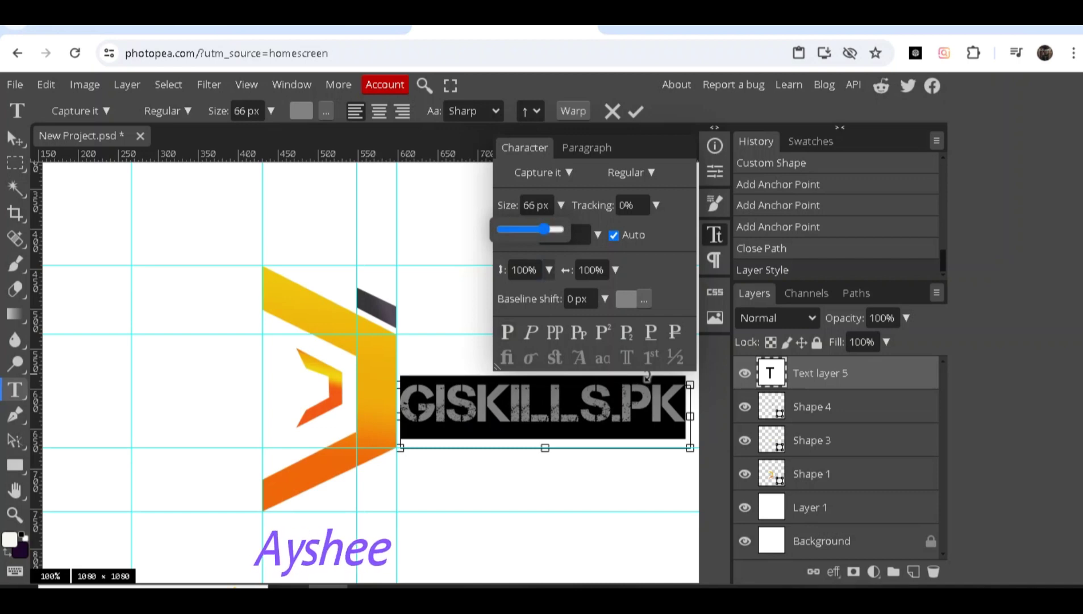
Step: Scale the text's characters to 125% vertically and 89% horizontally
click(549, 269)
drag(516, 294, 579, 294)
click(616, 269)
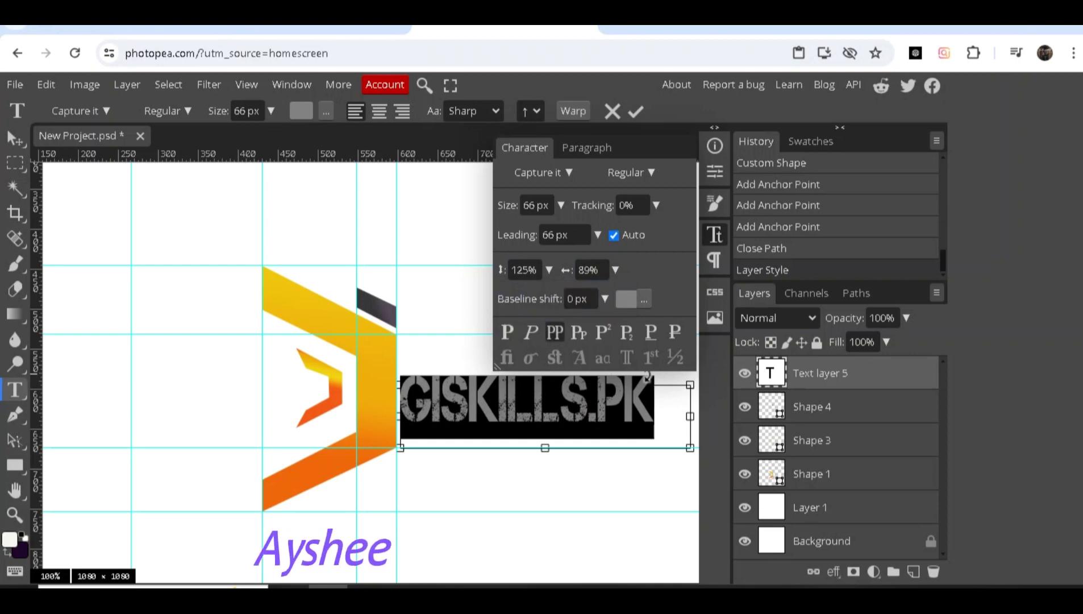
Step: Recolour the giskills.pk text orange #fb7c0c and move it slightly down beside the logo
click(643, 299)
click(653, 329)
drag(328, 425, 328, 416)
click(318, 230)
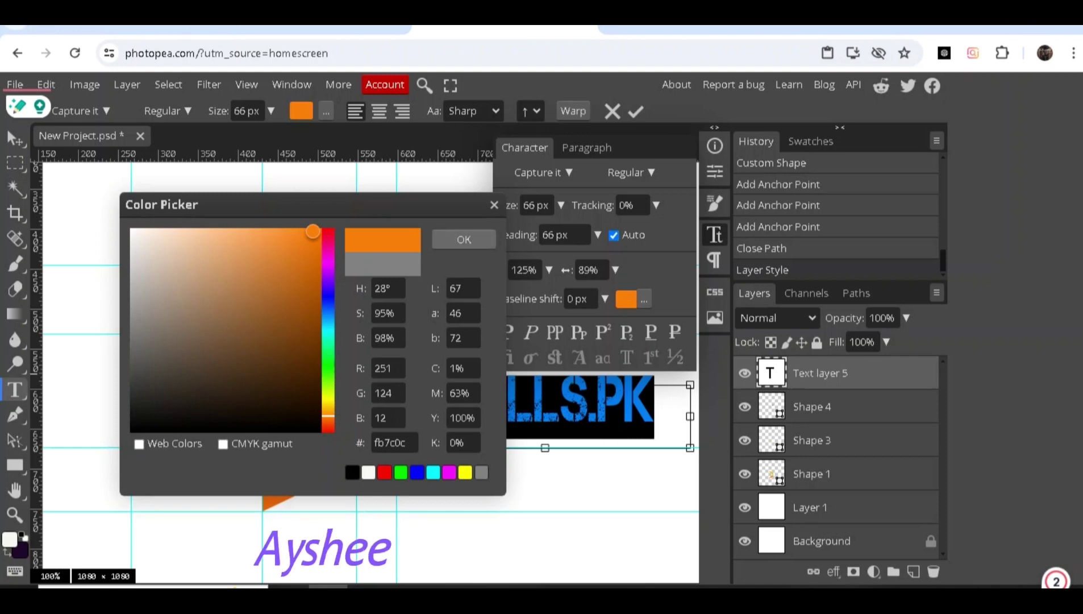
click(463, 239)
click(715, 235)
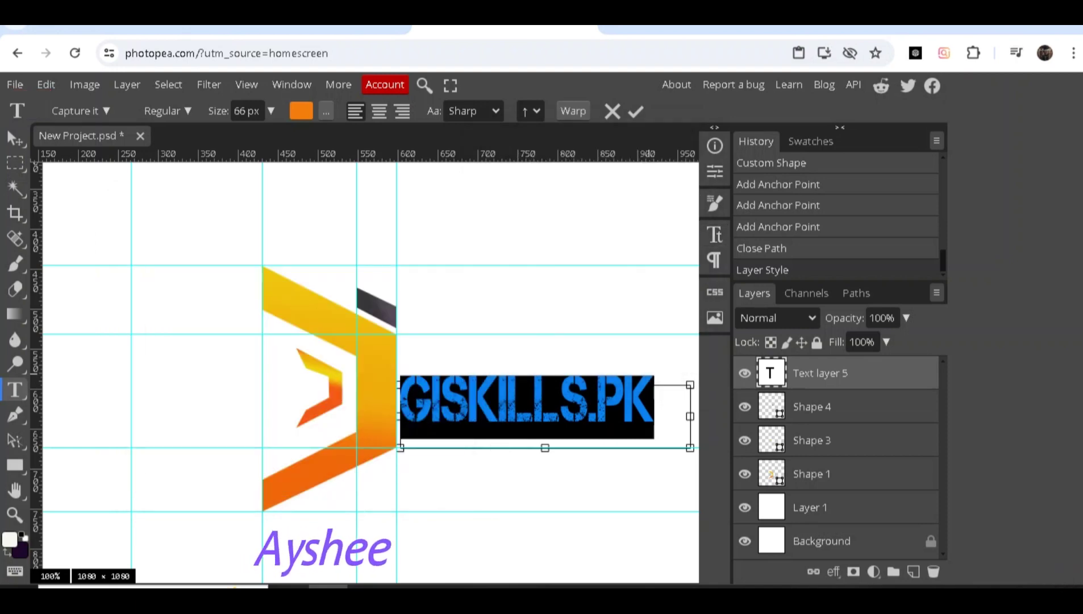
key(ctrl+alt+t)
drag(581, 394, 580, 420)
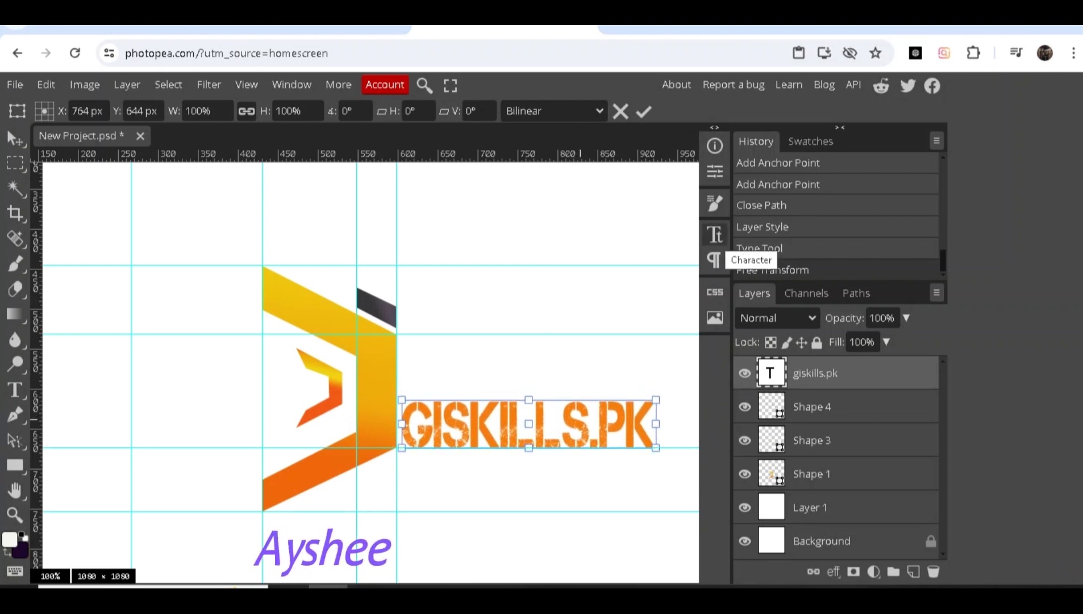
Step: Try the Caramel font on the giskills.pk text, but settle on Chonburi
click(715, 234)
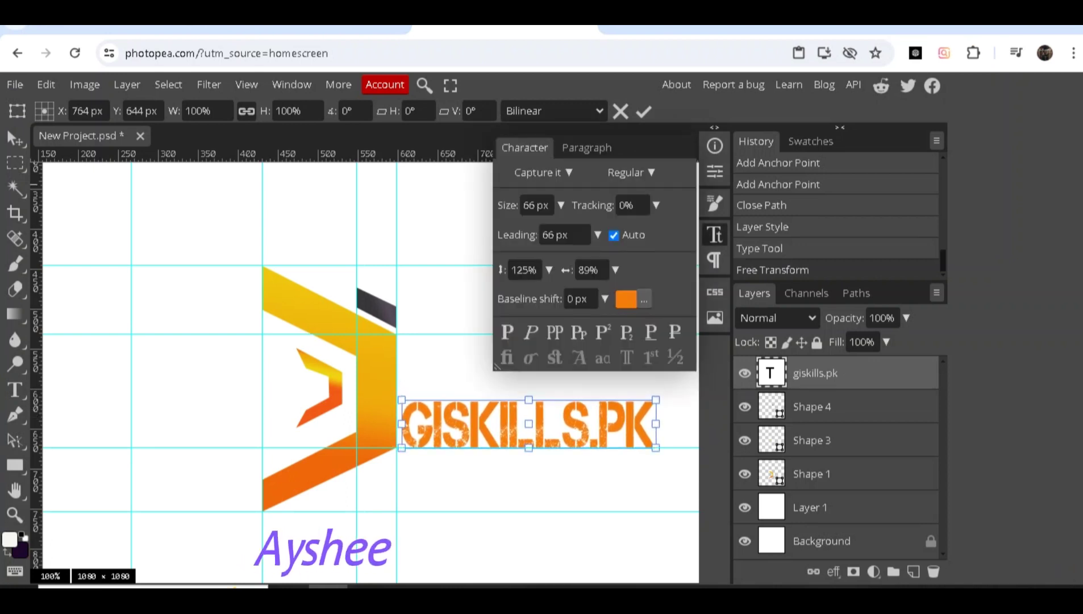
click(632, 173)
click(543, 173)
click(545, 404)
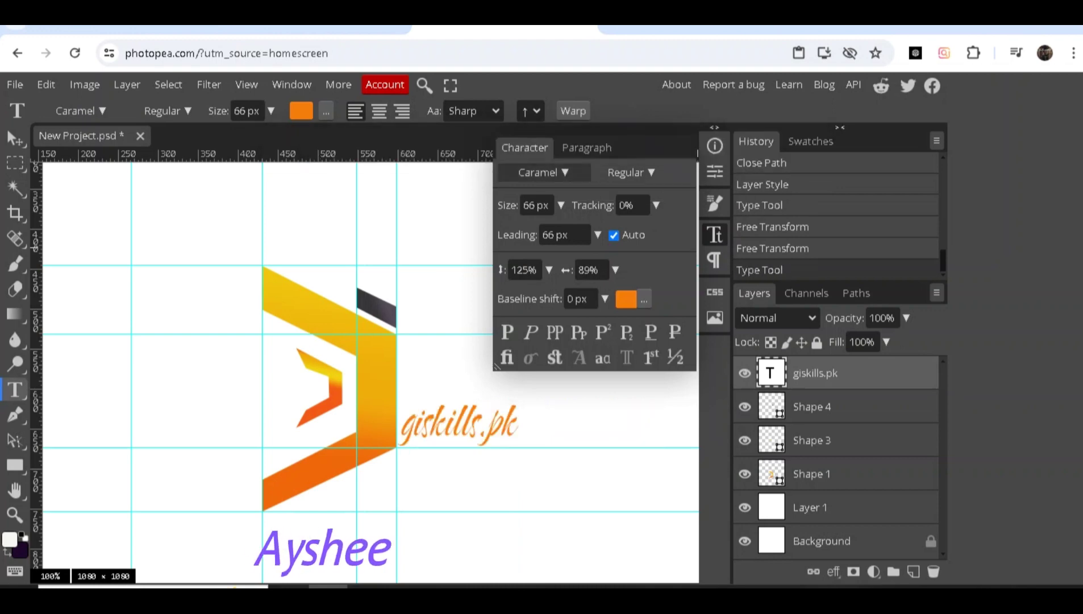
click(544, 173)
scroll(615, 432, down, 15)
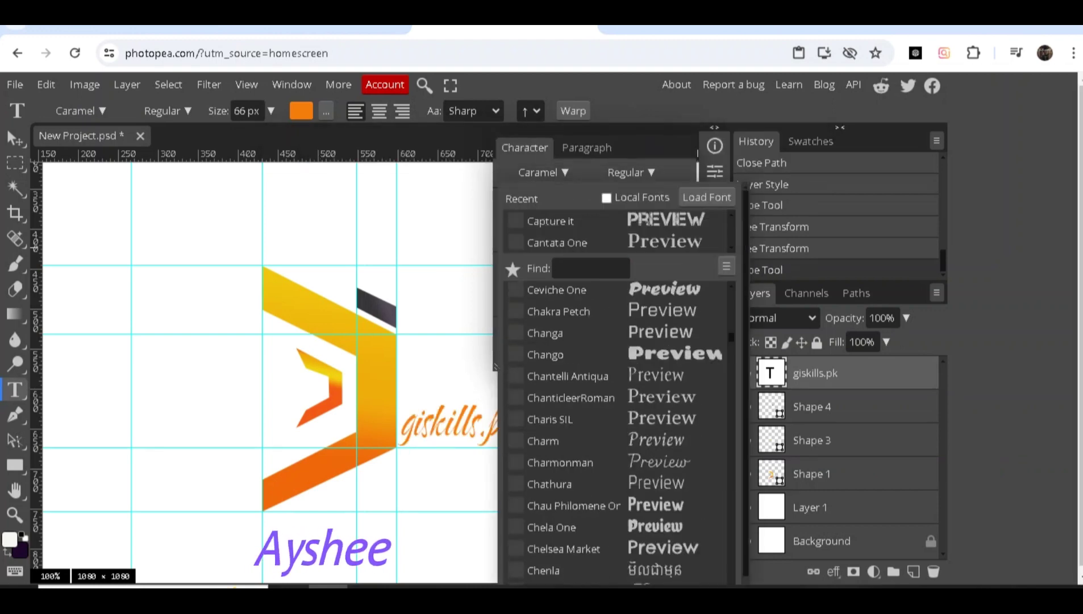
click(549, 492)
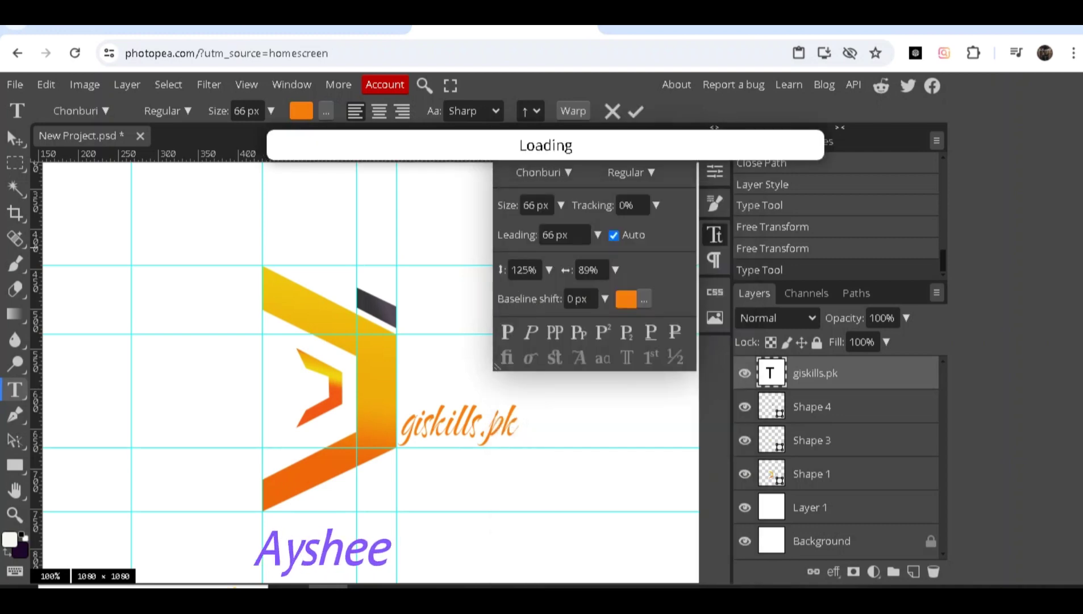
Step: Recolour only the letters "pk" to medium grey and commit the text edit
drag(603, 435, 674, 435)
click(643, 298)
click(653, 329)
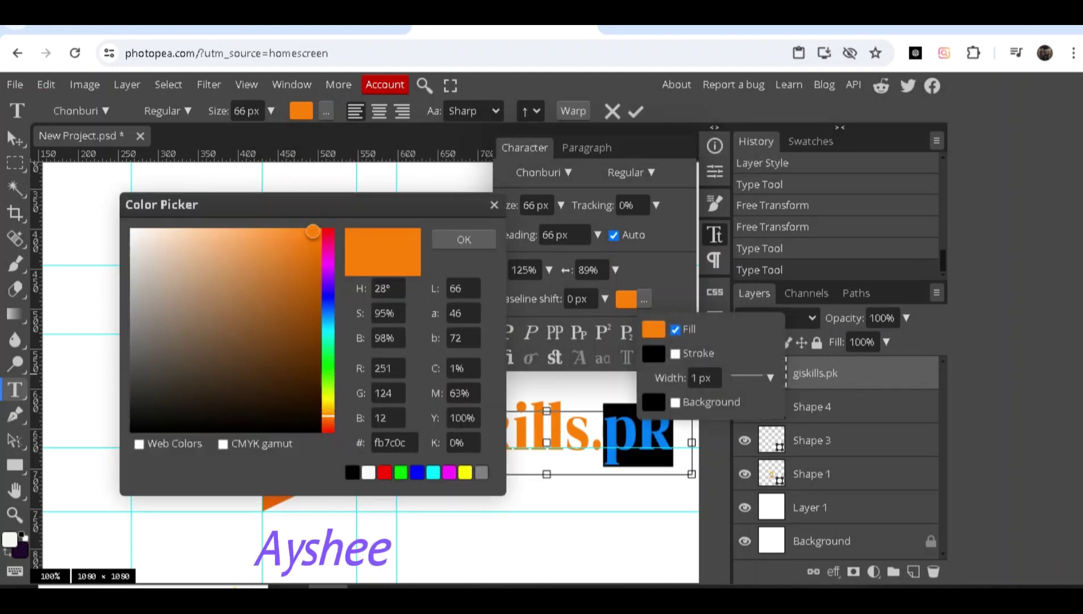
click(132, 329)
click(134, 344)
click(464, 239)
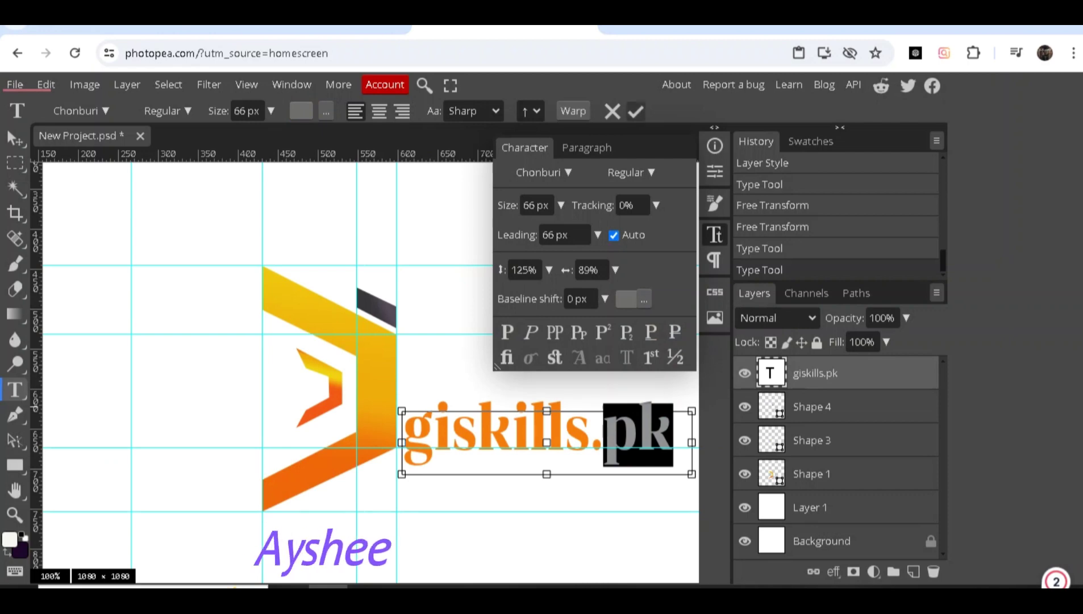
click(636, 111)
click(715, 234)
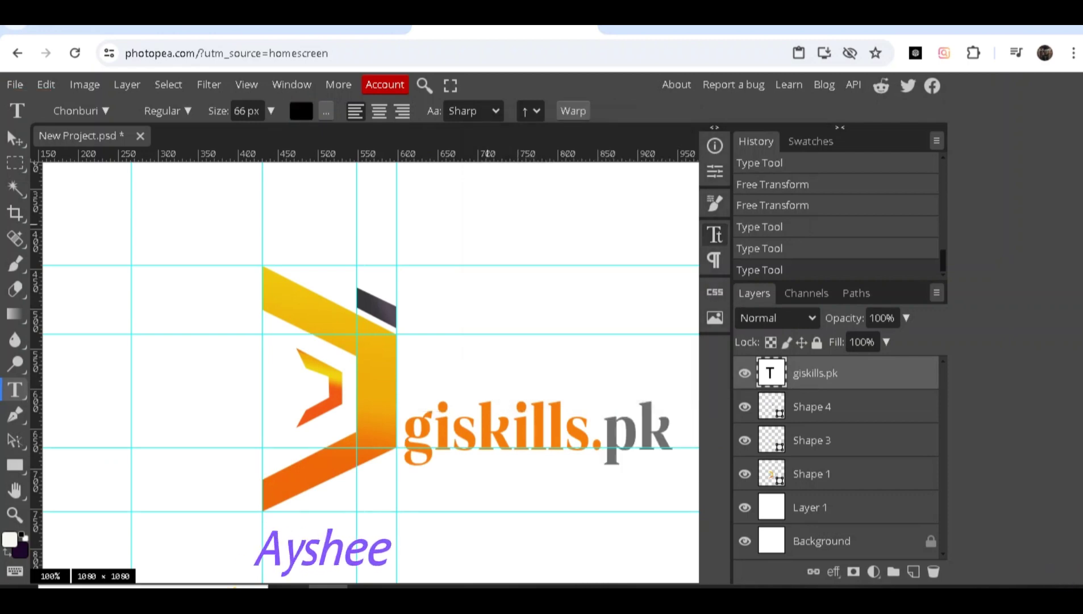
Step: Select the giskills.pk, Shape 4, Shape 3 and Shape 1 layers and open their Blending Options
click(812, 407)
ctrl+click(813, 441)
ctrl+click(812, 474)
ctrl+click(816, 373)
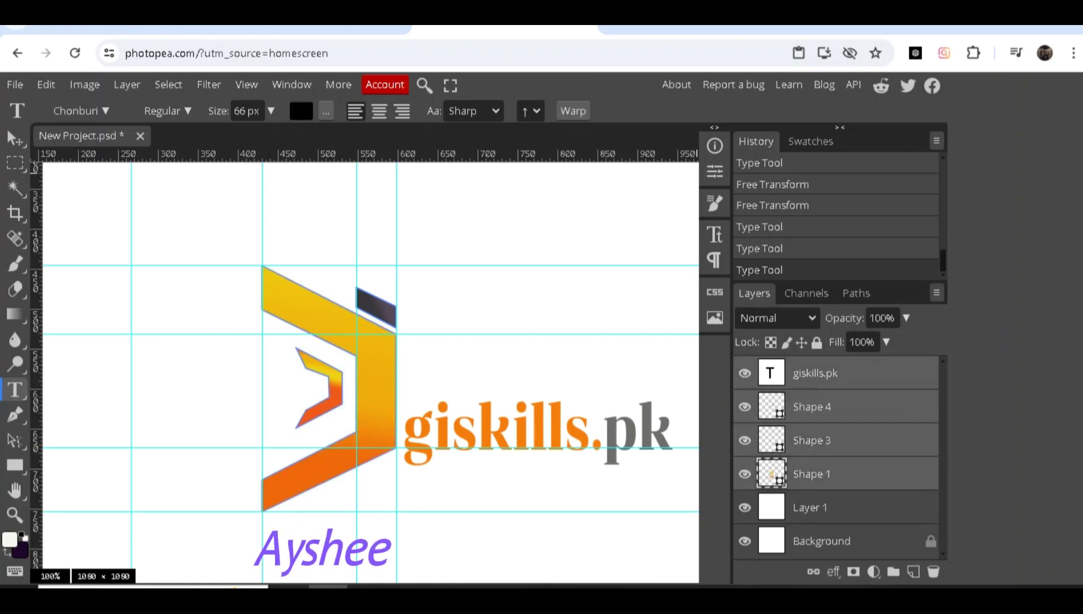
right_click(796, 406)
click(835, 151)
drag(625, 84, 736, 85)
Step: Try the 3D effect and switching the R, G and B channels off and on, and enable Drop Shadow on the large shape
click(507, 388)
mouse_move(789, 218)
mouse_down()
mouse_move(709, 218)
mouse_move(790, 218)
mouse_up()
click(779, 237)
click(745, 236)
click(713, 236)
click(507, 387)
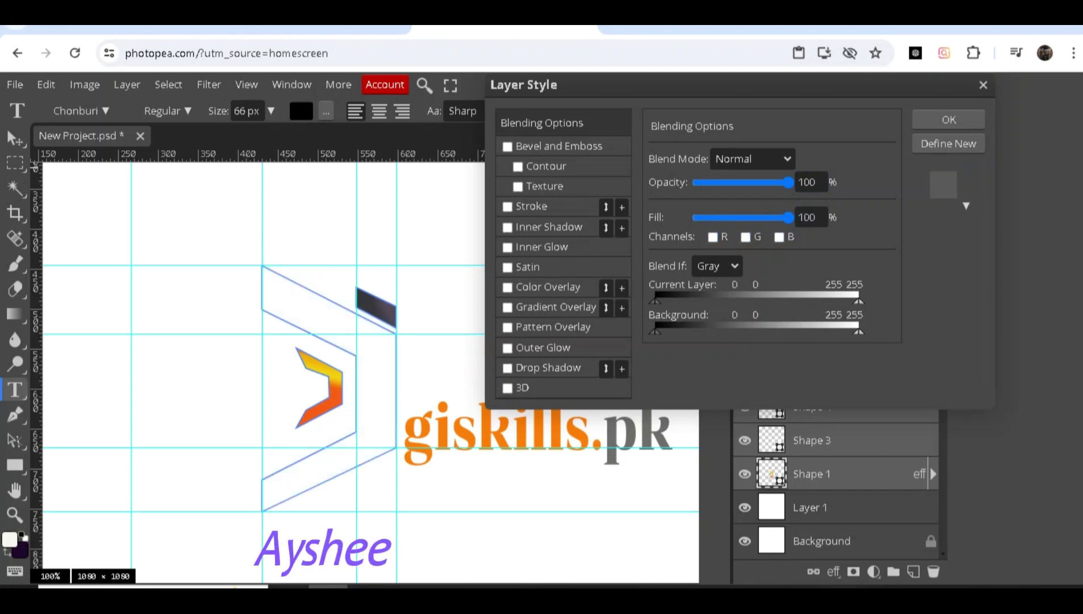
click(507, 368)
click(712, 236)
click(746, 236)
click(779, 236)
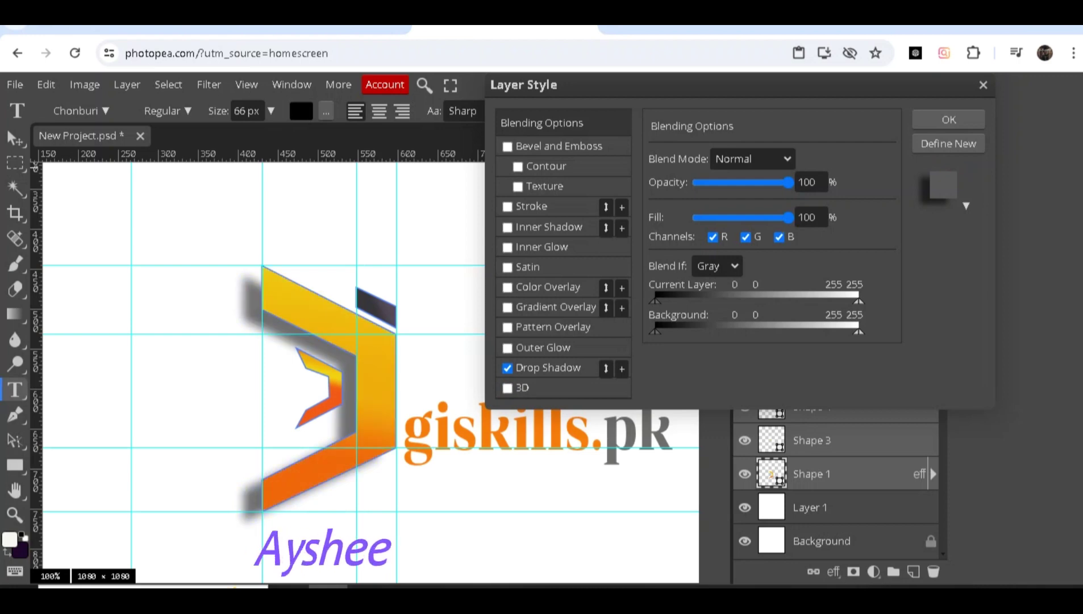
Step: Try Red as the Blend If channel, return it to Gray, and remove the drop shadow
mouse_move(858, 301)
mouse_down()
mouse_move(786, 300)
mouse_move(859, 301)
mouse_up()
click(717, 266)
click(708, 300)
click(717, 265)
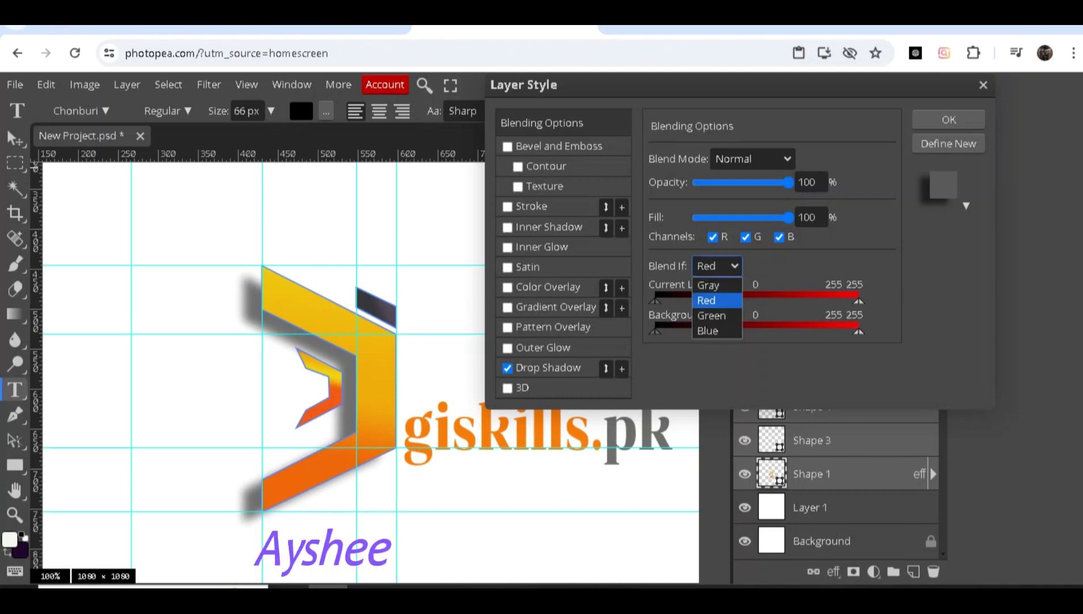
click(708, 283)
click(507, 368)
Step: Try the Outer Glow, Pattern Overlay and Gradient Overlay effects on the large shape
click(507, 348)
click(508, 327)
click(507, 347)
click(507, 328)
click(507, 307)
click(507, 307)
Step: Try Satin and an orange Color Overlay at 2% opacity on the large shape, leaving both effects off
click(540, 287)
click(508, 288)
click(507, 267)
drag(788, 183, 699, 183)
click(848, 183)
click(427, 366)
click(583, 360)
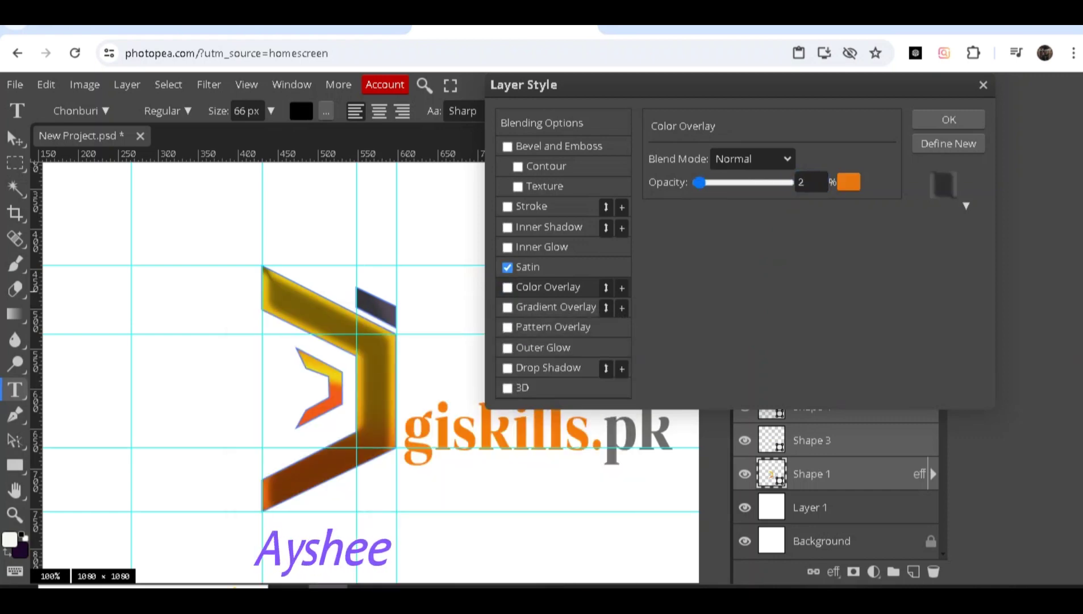
click(508, 267)
Step: Enable Inner Glow on the large shape, set the unused Color Overlay's opacity to 100%, and apply the layer style
click(508, 247)
click(758, 182)
drag(759, 182, 794, 182)
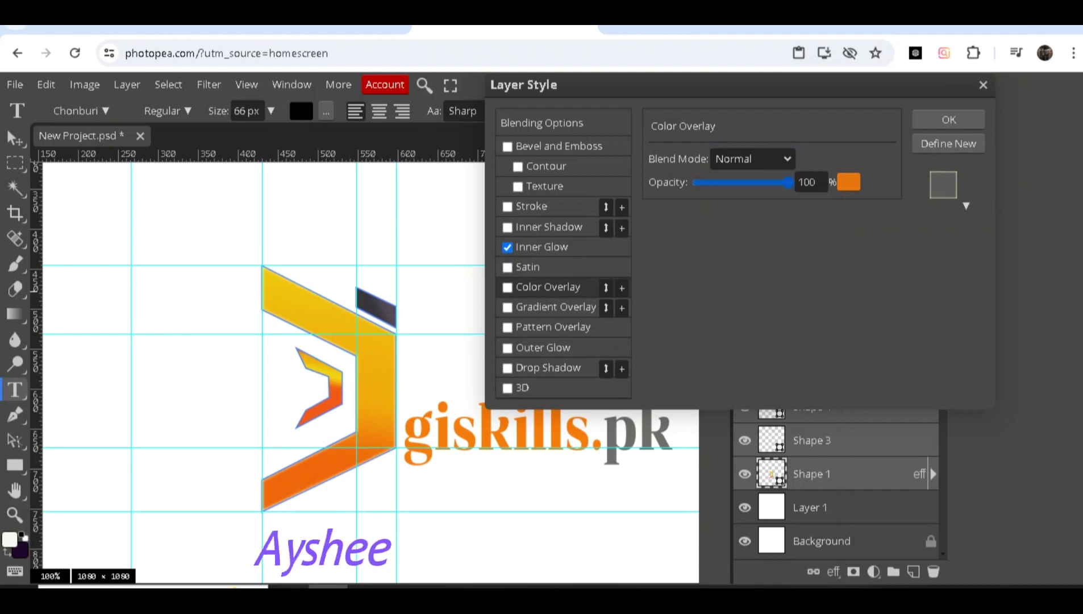
click(948, 119)
Step: Try the 3D effect on the giskills.pk text layer
click(816, 372)
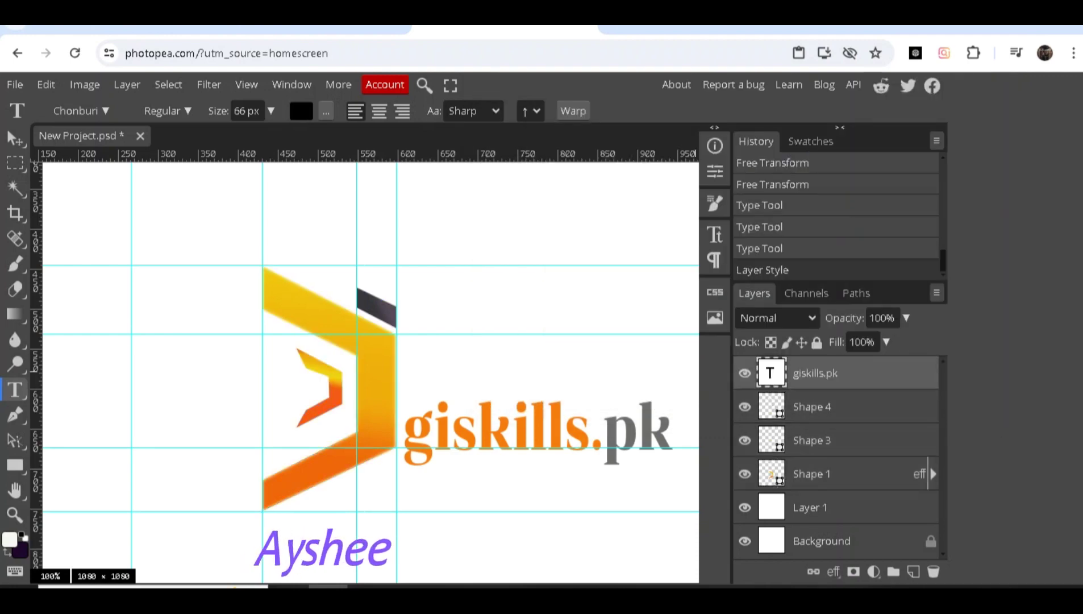
right_click(816, 373)
click(725, 150)
click(507, 388)
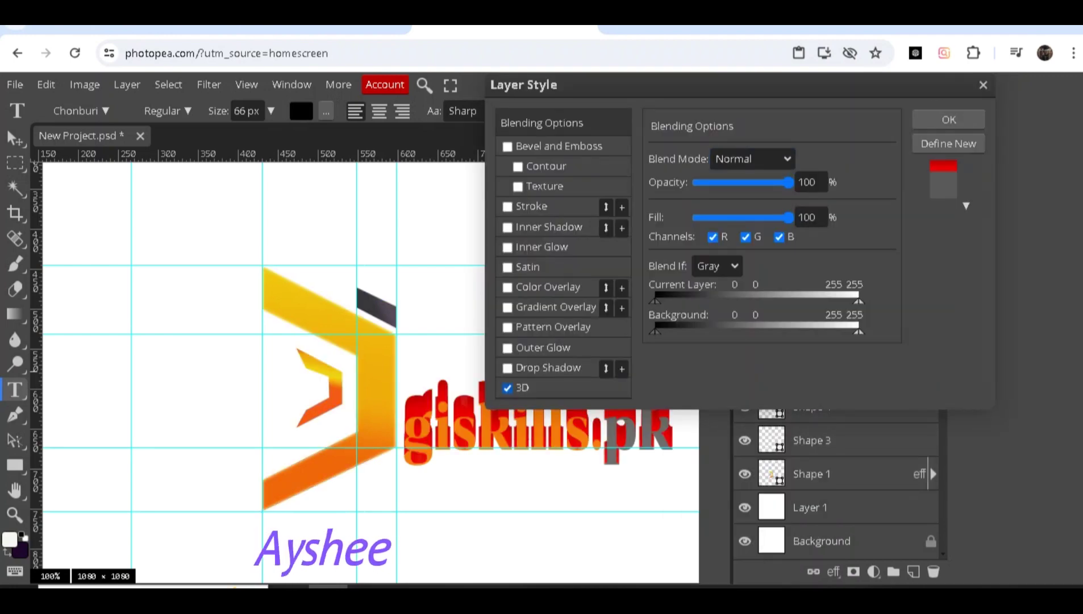
Step: Try several blend modes on the giskills.pk text, including Saturation, and discard the layer style changes
click(752, 159)
click(739, 378)
click(752, 159)
click(733, 222)
click(753, 159)
click(734, 400)
click(752, 159)
scroll(746, 319, down, 5)
click(733, 452)
click(752, 159)
click(738, 436)
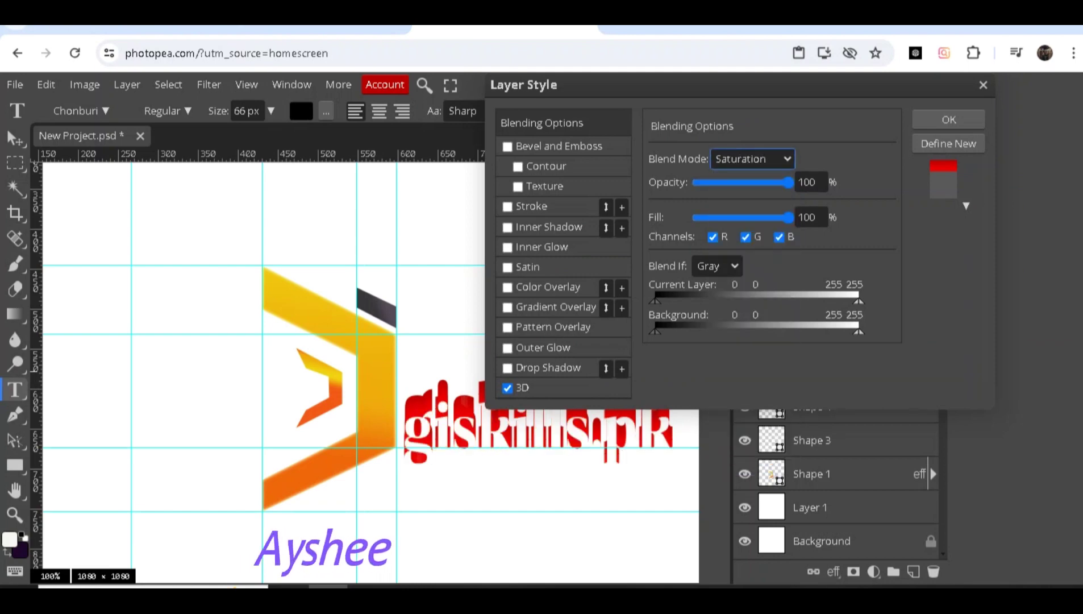
key(Escape)
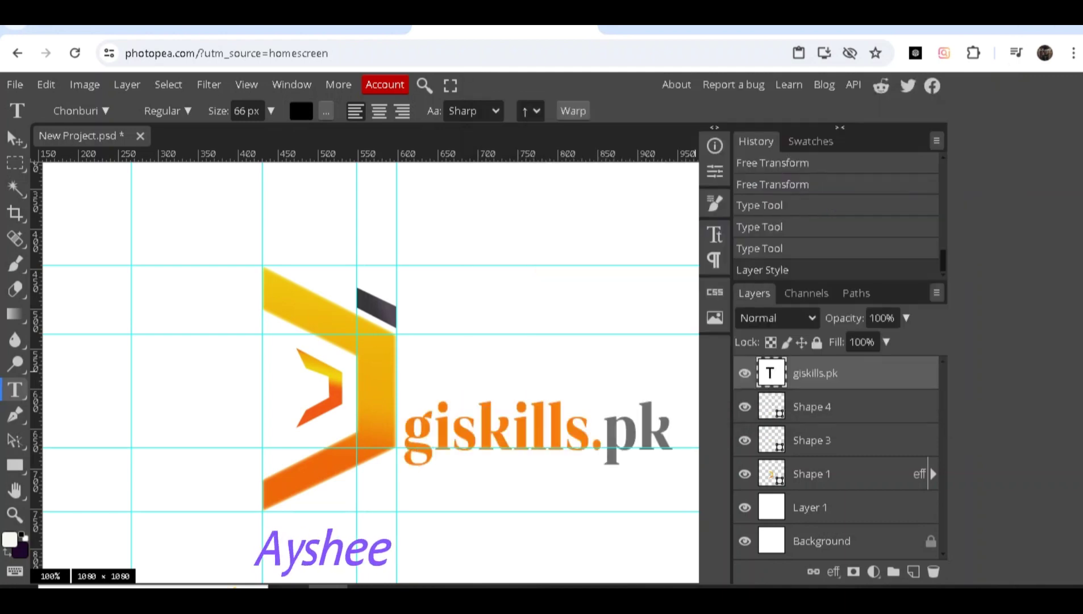
Step: Remove all vertical and horizontal guides from the canvas and switch to the Hand tool
key(ctrl+minus)
drag(360, 256, 35, 244)
drag(386, 244, 35, 233)
drag(55, 300, 55, 154)
scroll(55, 345, up, 1)
click(51, 388)
drag(36, 388, 33, 197)
drag(50, 464, 26, 170)
drag(50, 506, 33, 587)
drag(209, 284, 37, 154)
drag(296, 273, 47, 222)
key(ctrl+plus)
click(16, 490)
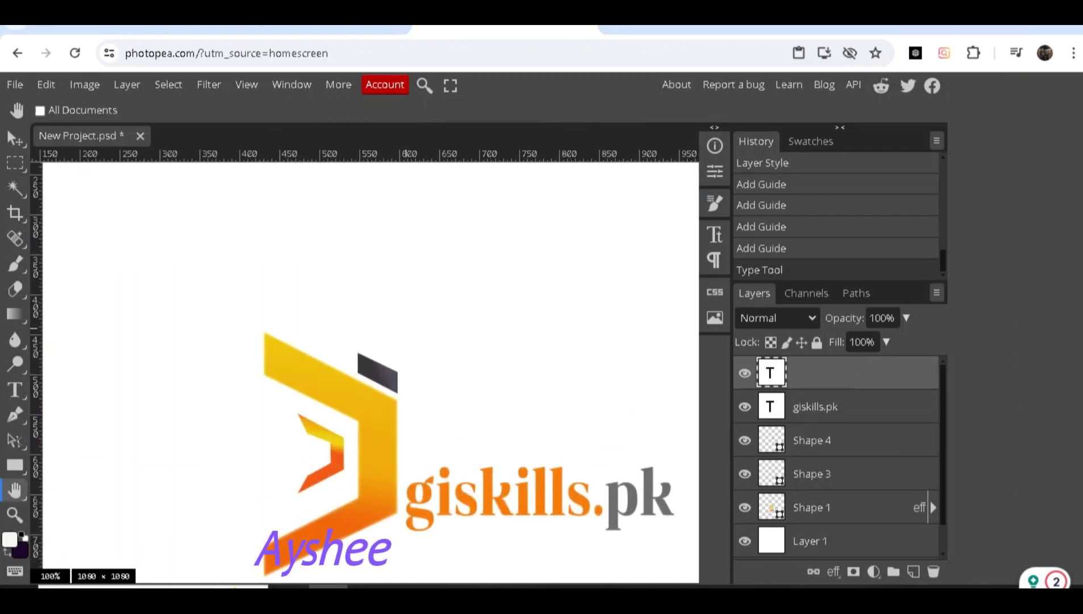
Step: Delete the empty text layer and move the giskills.pk text slightly upward, to about X 757 px, Y 644 px
drag(433, 271, 350, 199)
right_click(805, 373)
click(702, 254)
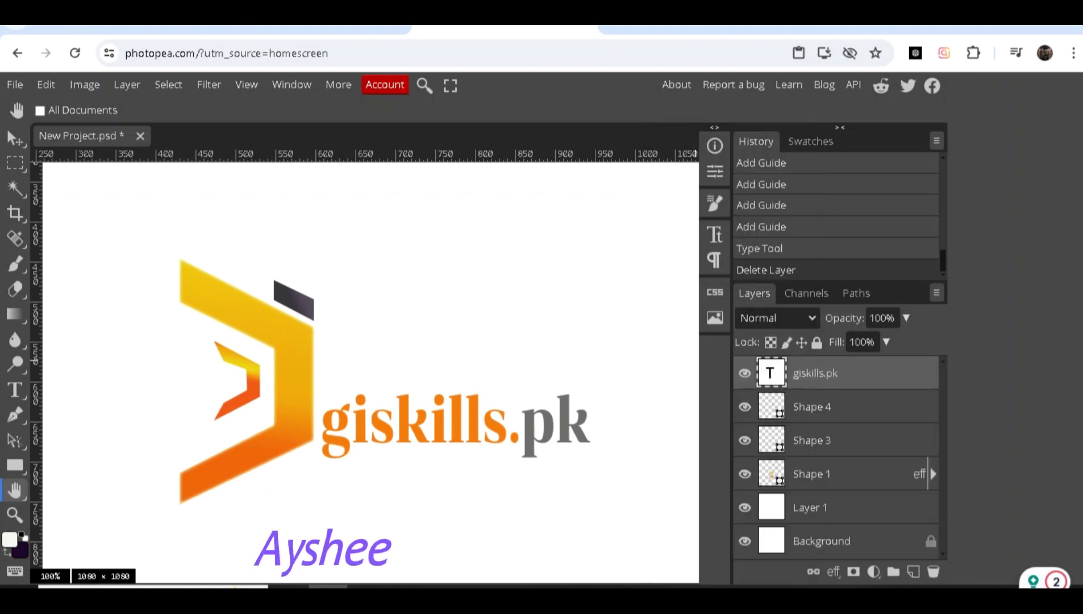
key(ctrl+t)
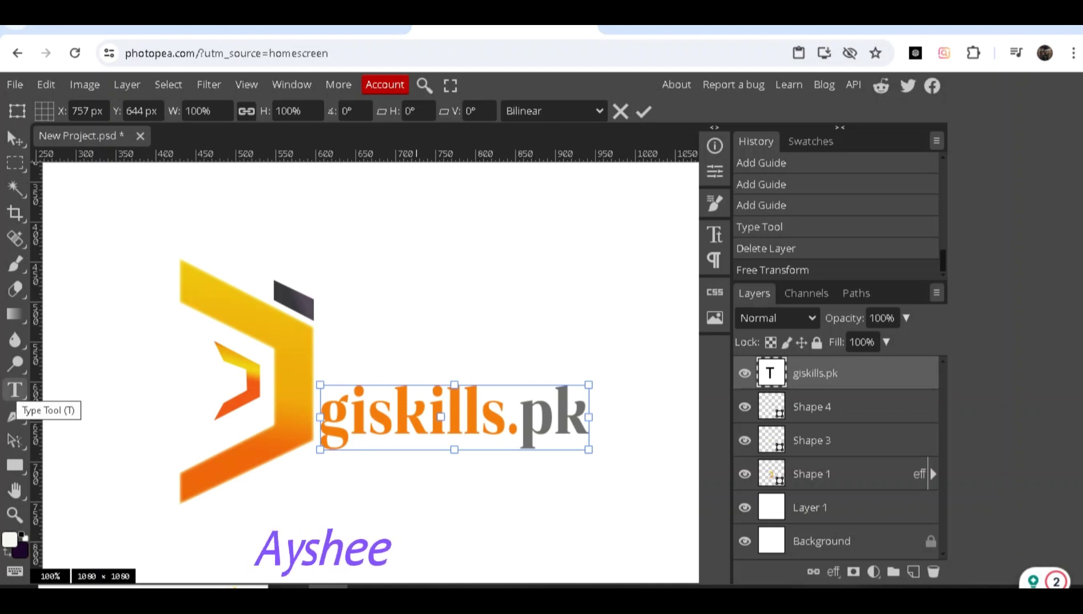
Step: Trace the small dark parallelogram above the large orange shape as a new closed four-point Pen shape
right_click(15, 415)
click(66, 416)
click(313, 320)
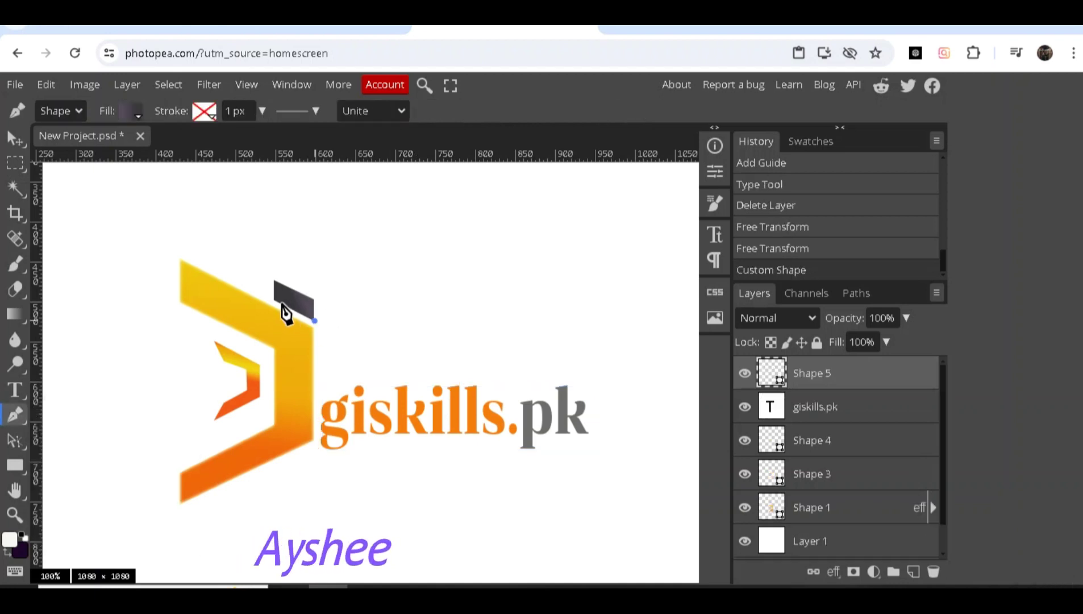
click(275, 299)
click(275, 280)
click(314, 299)
click(314, 320)
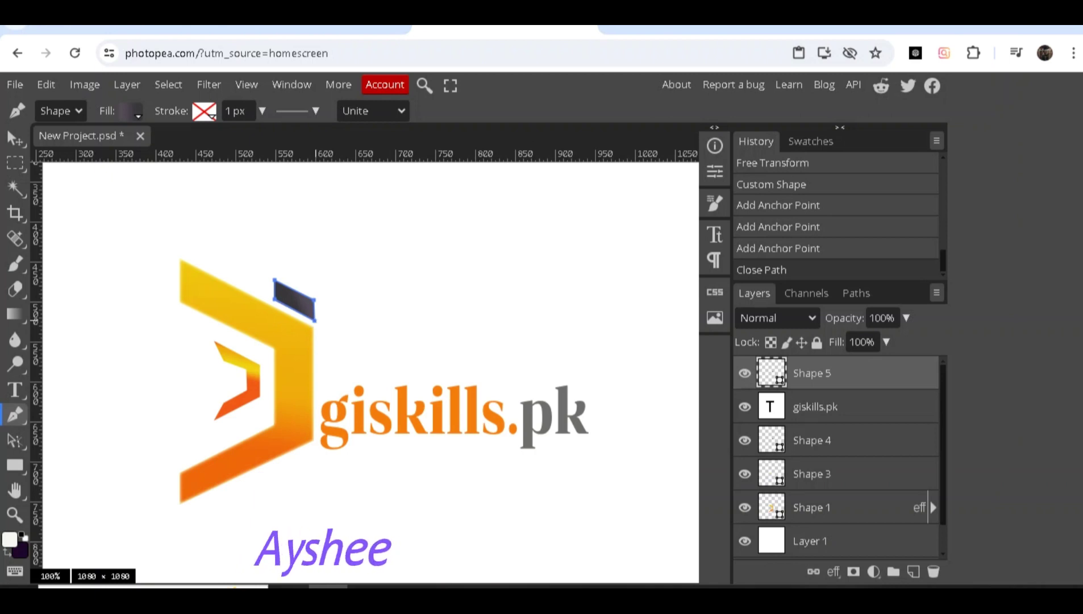
Step: Rotate the new dark parallelogram to -60° and place it as an upper slanted arm at about X 581 px, Y 465 px
key(ctrl+t)
mouse_move(280, 242)
mouse_down()
mouse_move(266, 275)
mouse_move(311, 276)
mouse_up()
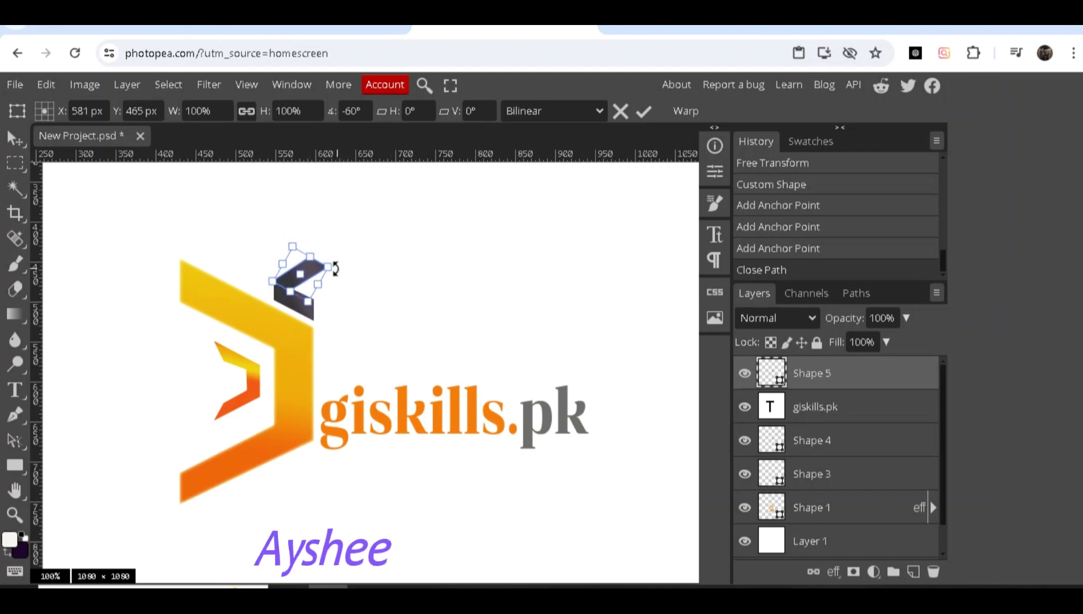
key(Return)
key(p)
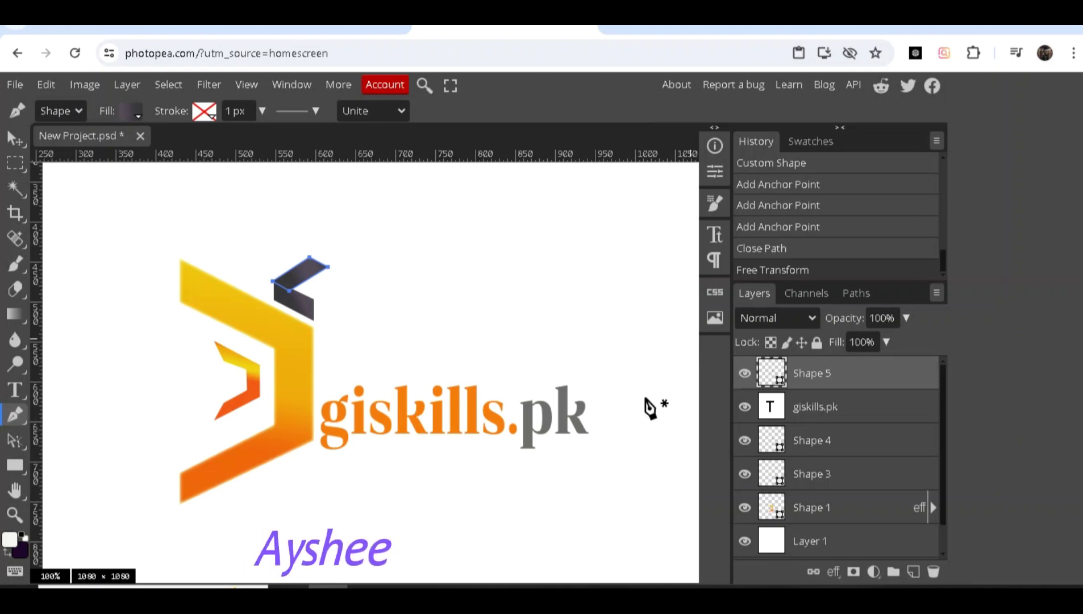
Step: Trace the original lower dark parallelogram again as another closed four-point Pen shape, directly above the giskills.pk layer
click(816, 406)
click(16, 415)
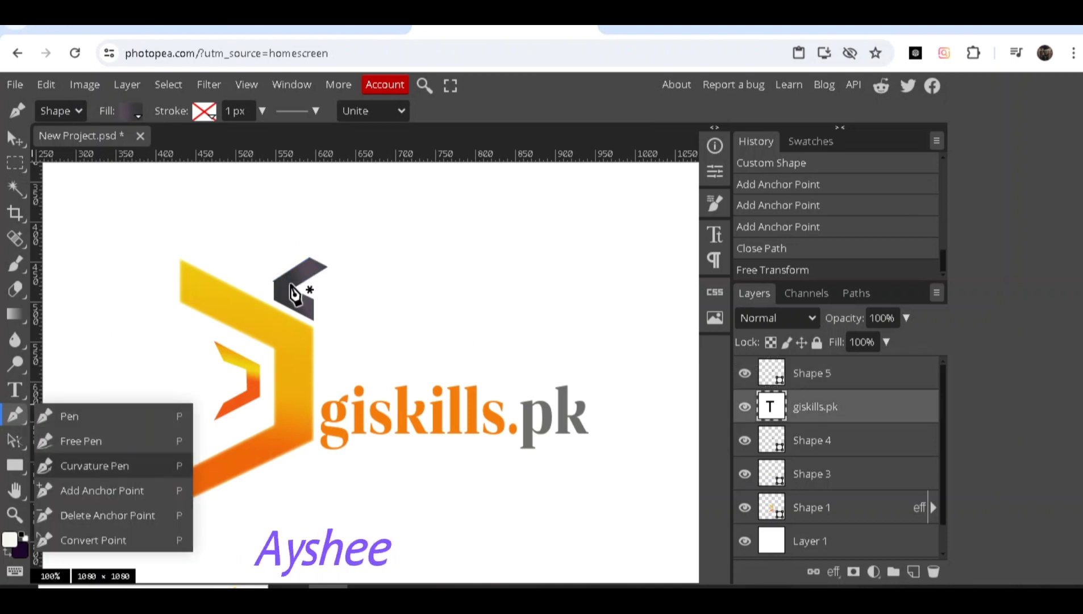
click(69, 416)
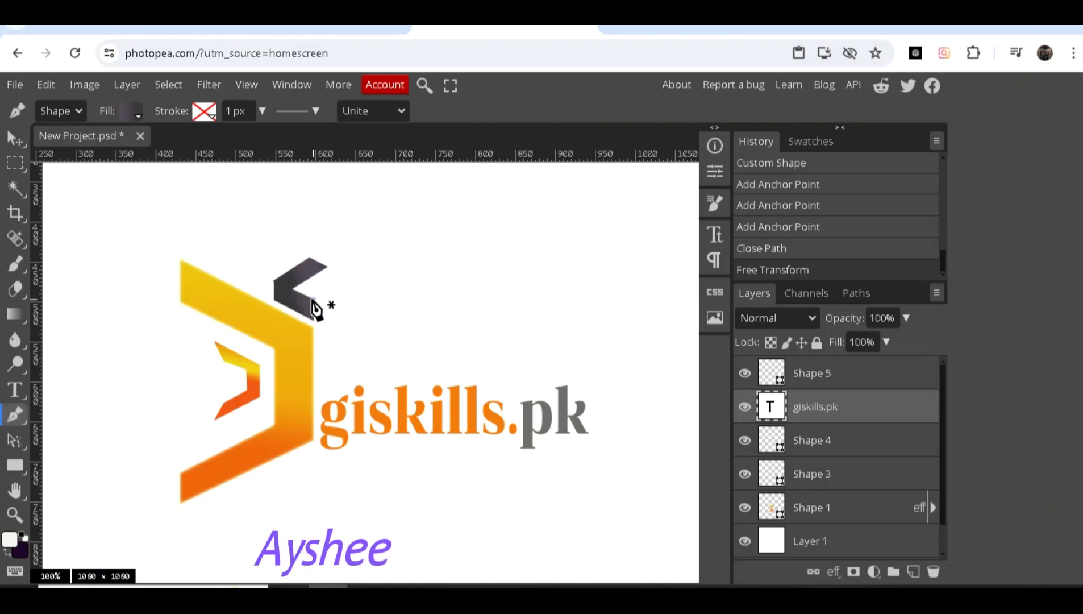
click(313, 299)
click(314, 318)
click(274, 297)
click(274, 282)
click(312, 299)
Step: Rotate the newly traced parallelogram to 64.7° and place it as the upright side at about X 587 px, Y 486 px
key(ctrl+t)
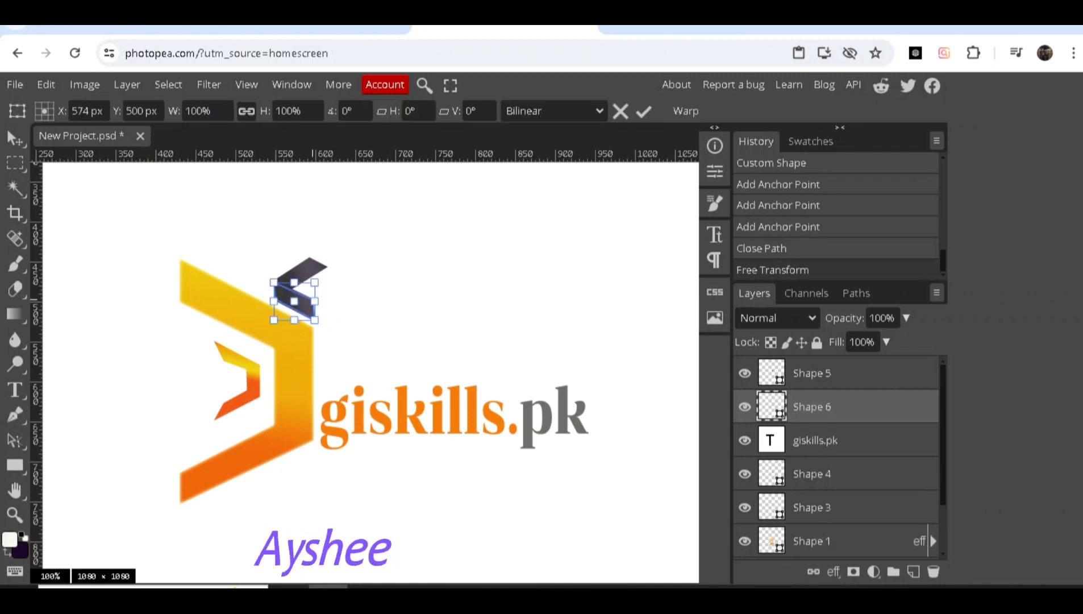
drag(306, 266, 347, 313)
drag(289, 296, 310, 248)
drag(301, 287, 293, 287)
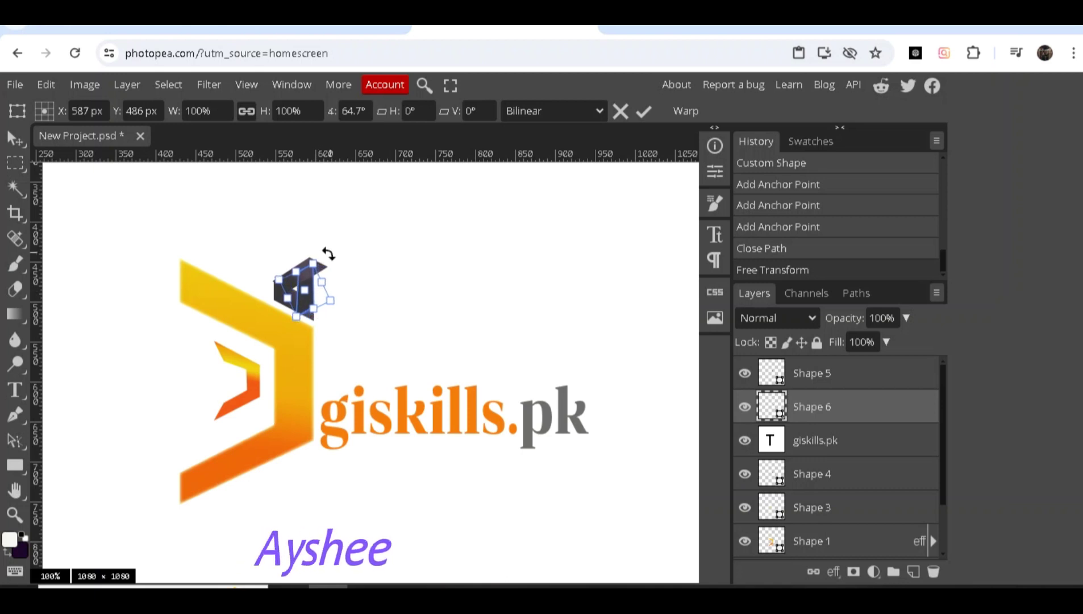
key(Return)
key(p)
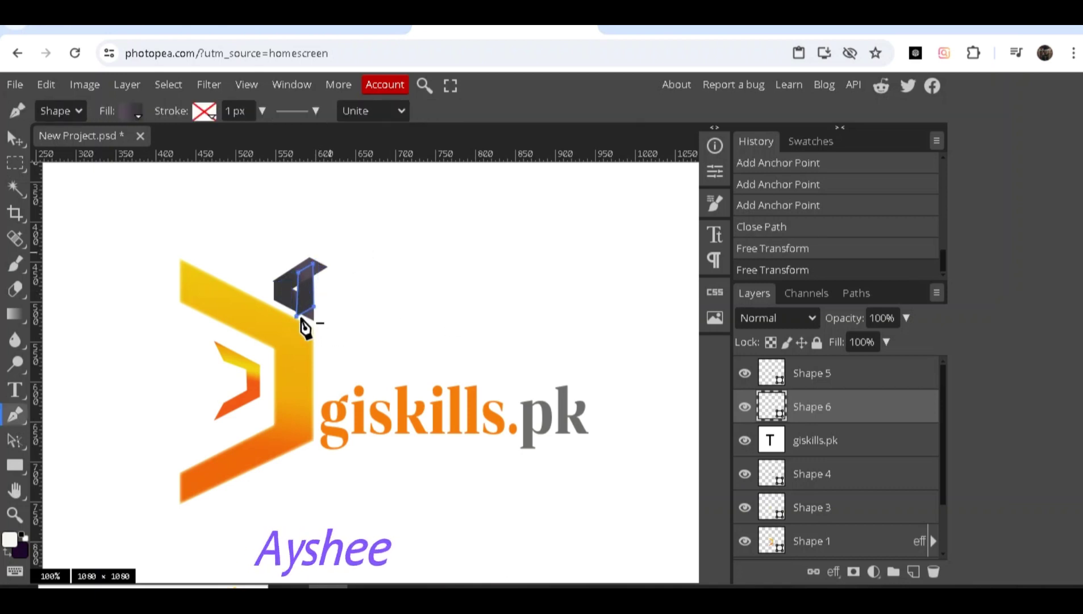
Step: Try adjusting the lower-left anchor point of the upright dark shape with the Add Anchor Point tool
click(297, 317)
key(ctrl+z)
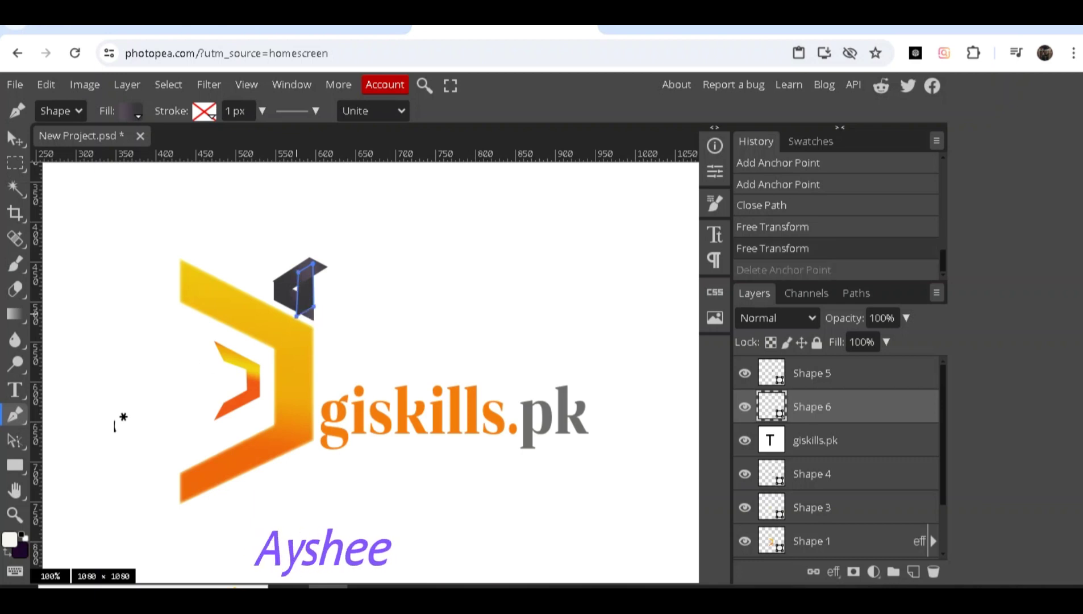
right_click(15, 414)
click(102, 490)
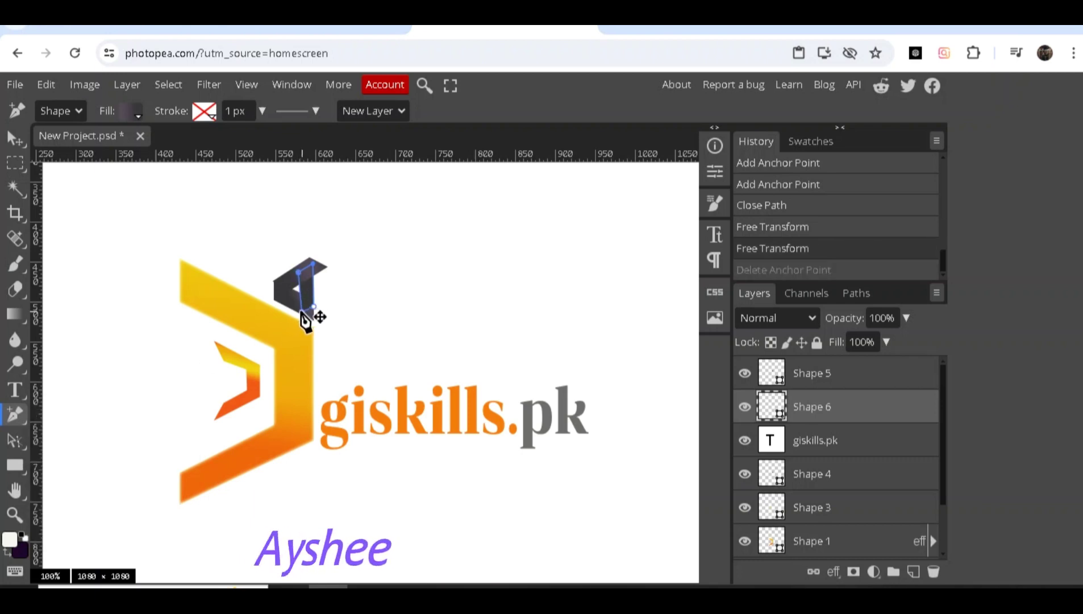
drag(299, 319, 298, 320)
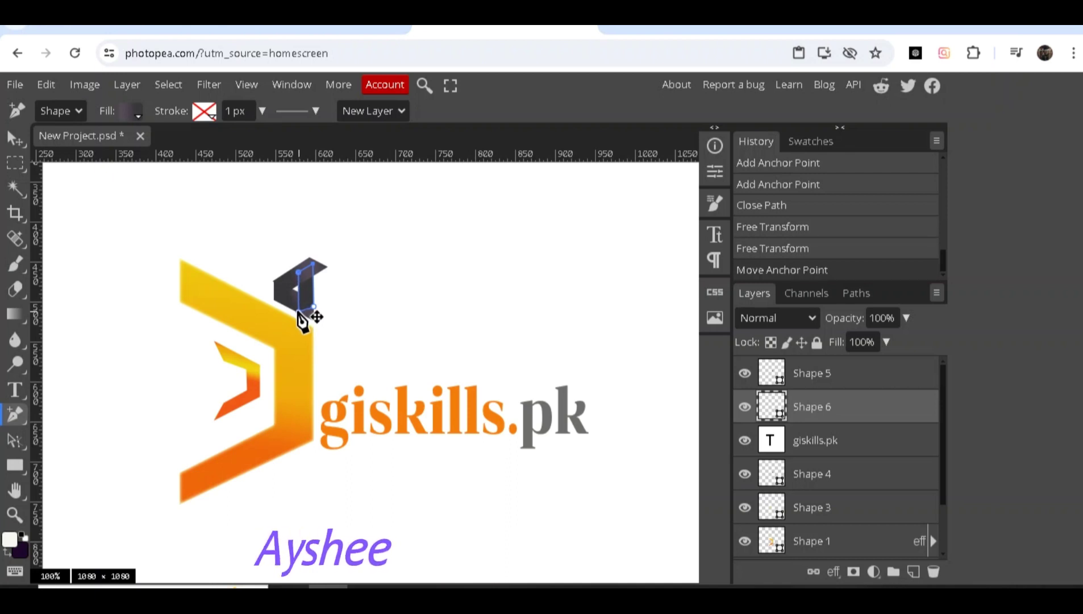
Step: Try pulling in the right and top anchor points of the Shape 5 arm, and undo all anchor moves
key(ctrl+plus)
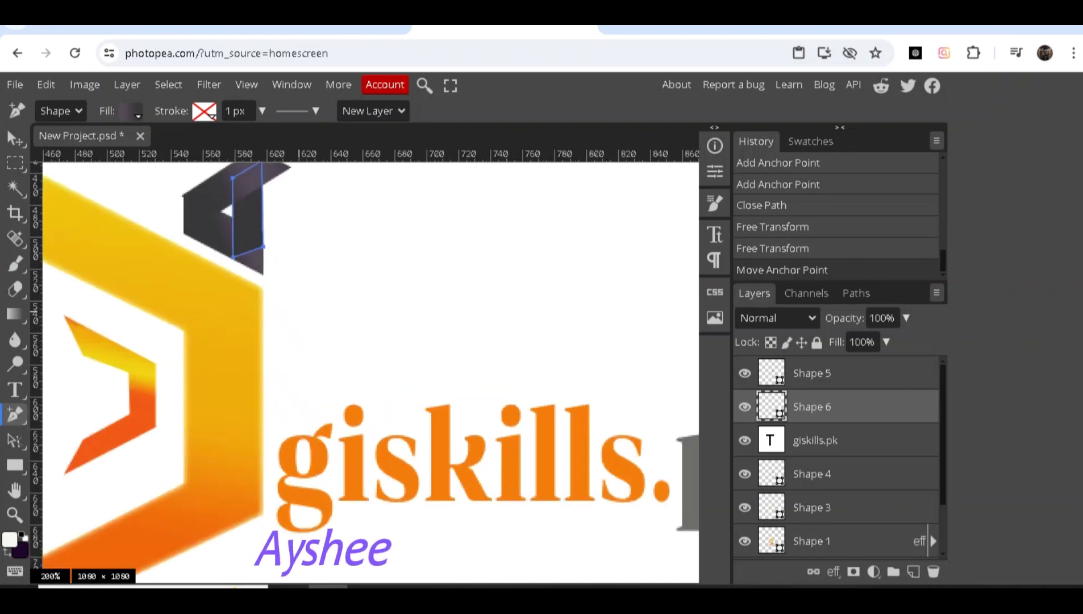
key(space)
drag(393, 223, 388, 268)
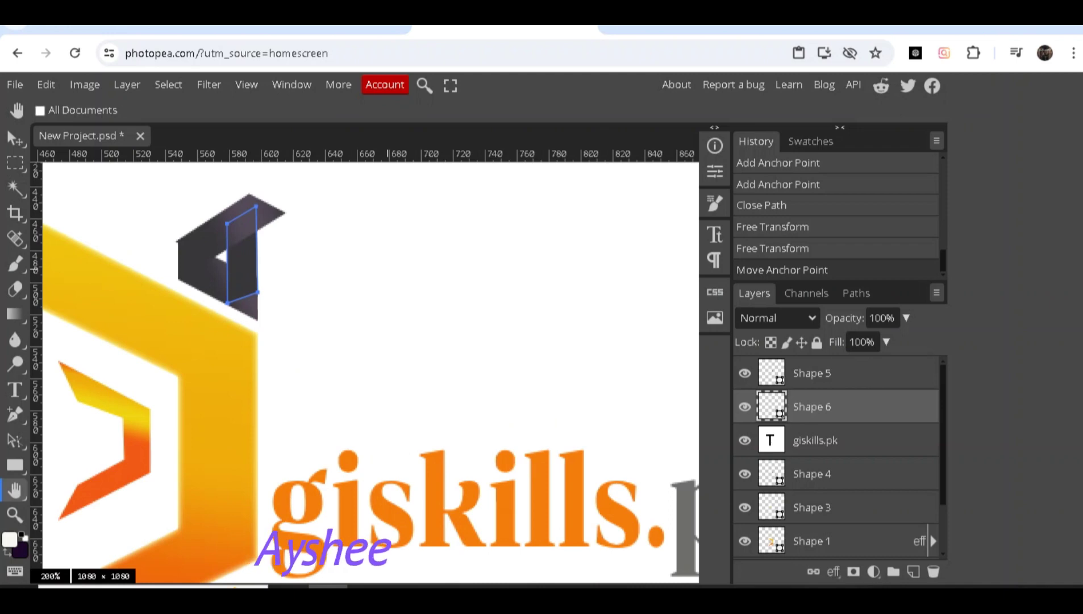
click(16, 415)
click(97, 491)
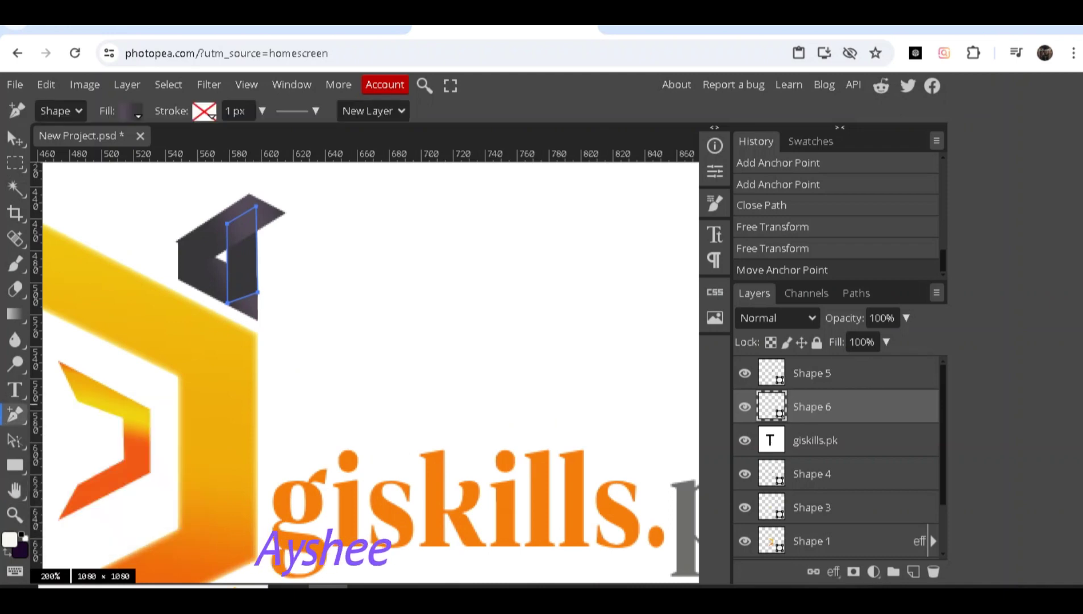
click(812, 474)
click(812, 507)
click(811, 407)
click(812, 372)
drag(263, 228, 238, 183)
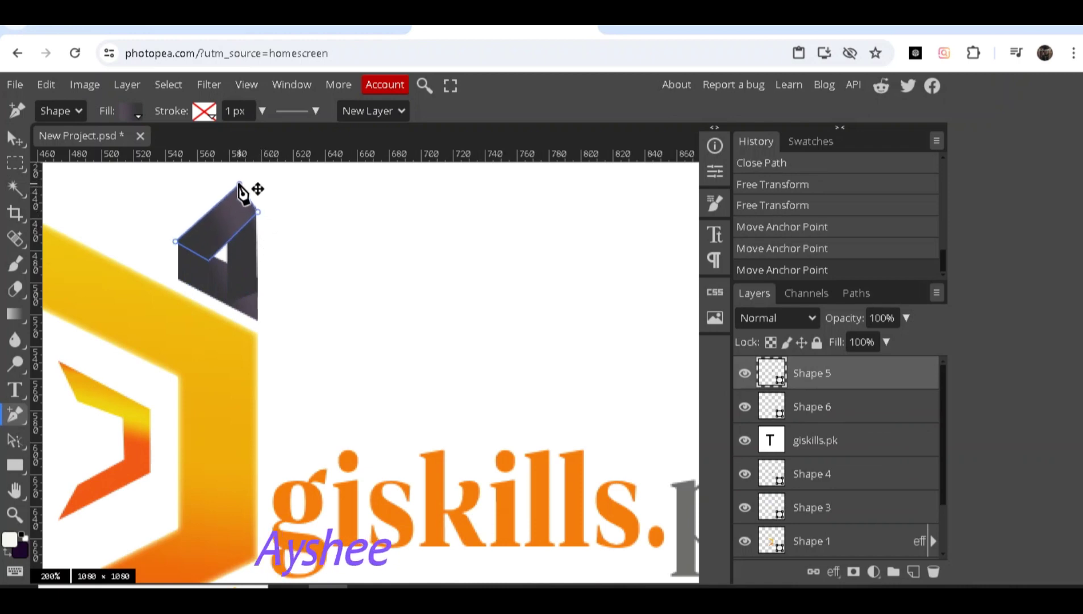
key(ctrl+z)
key(ctrl+z)
key(ctrl+z)
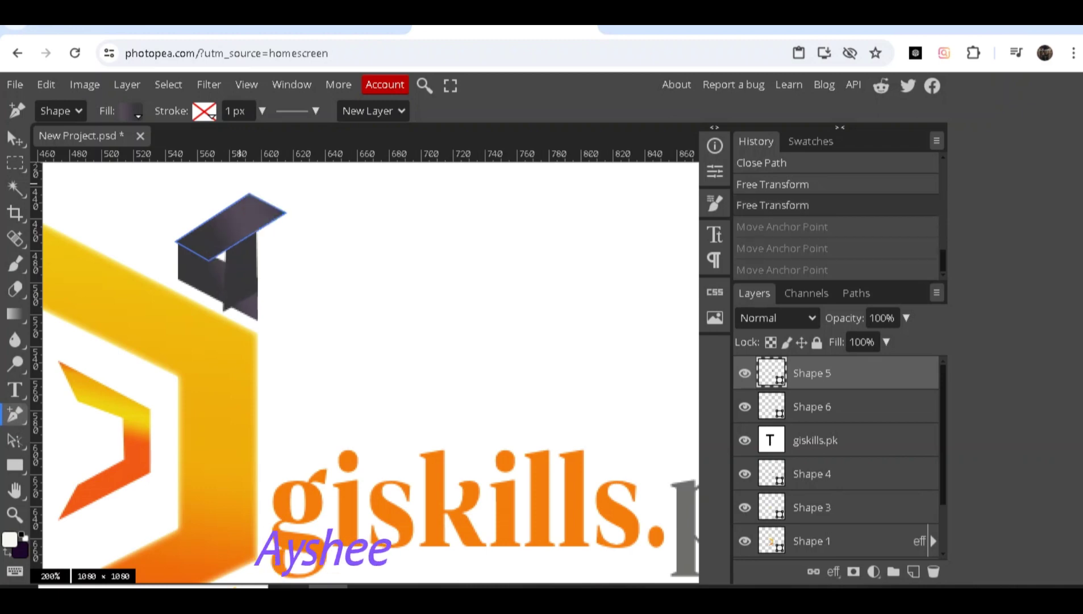
Step: Move Shape 6's lower-left and upper-right anchor points to line up with the edges of the neighbouring dark shapes
click(812, 407)
drag(223, 310, 227, 305)
drag(256, 208, 257, 199)
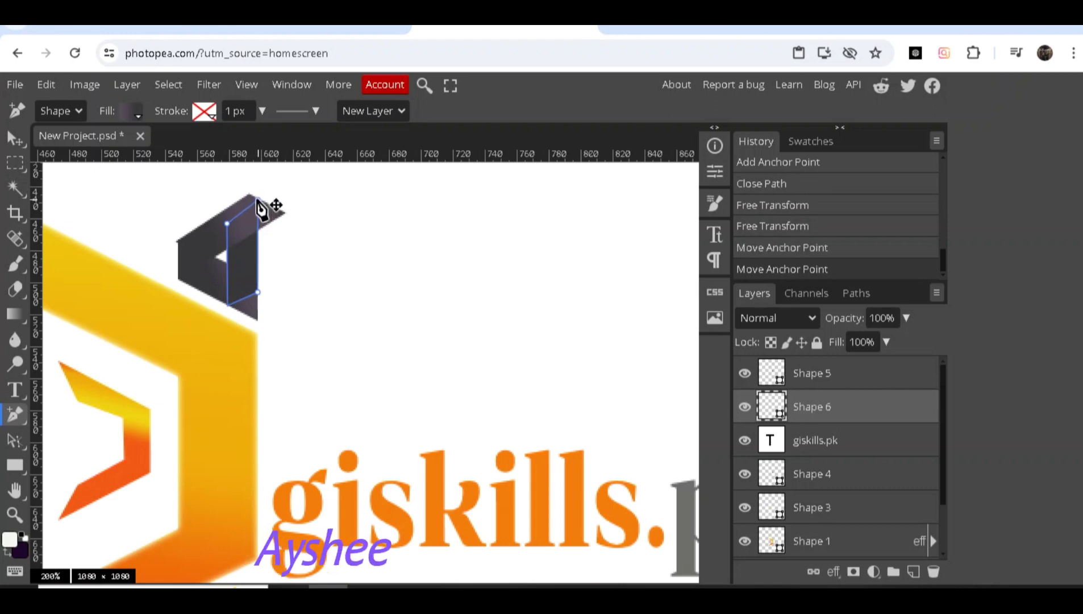
Step: Select the three dark shapes, Shape 5, Shape 6 and Shape 4, and try a 2.7 px black-to-white gradient stroke
scroll(426, 326, down, 5)
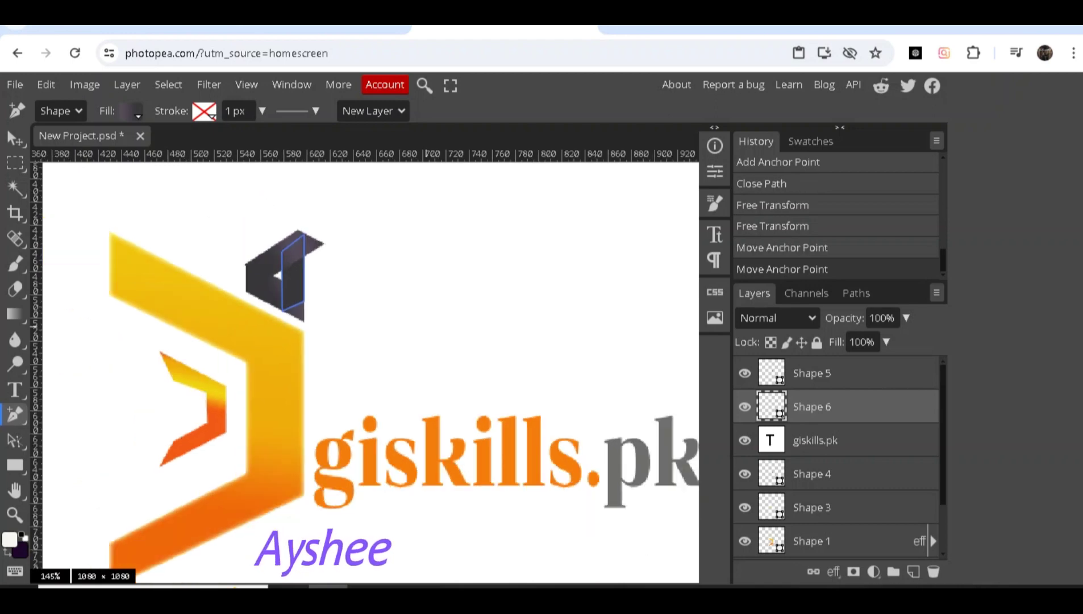
shift+click(812, 373)
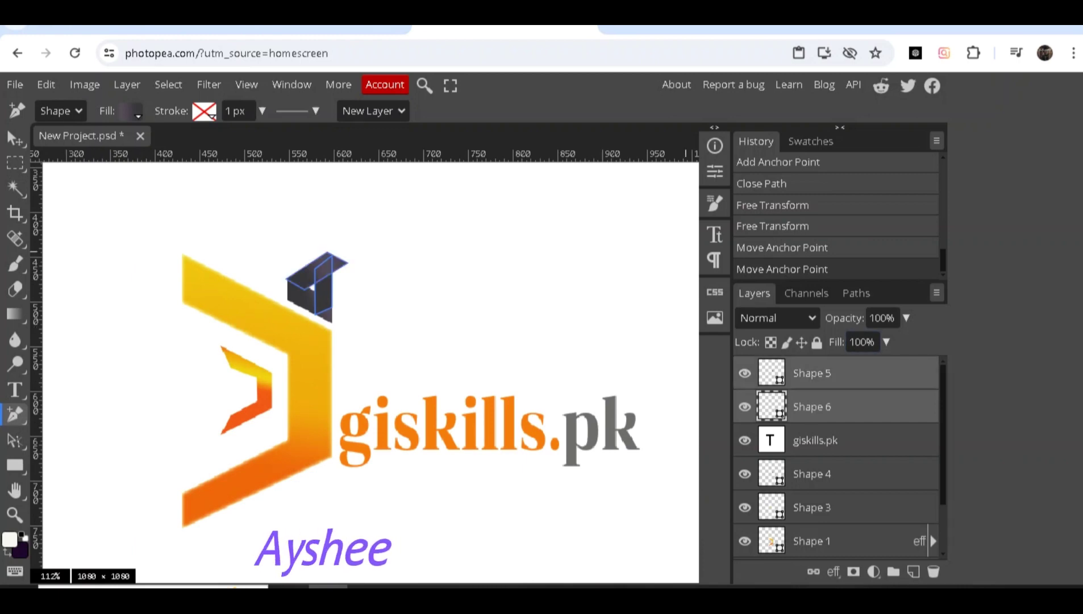
ctrl+click(812, 473)
click(204, 111)
click(278, 142)
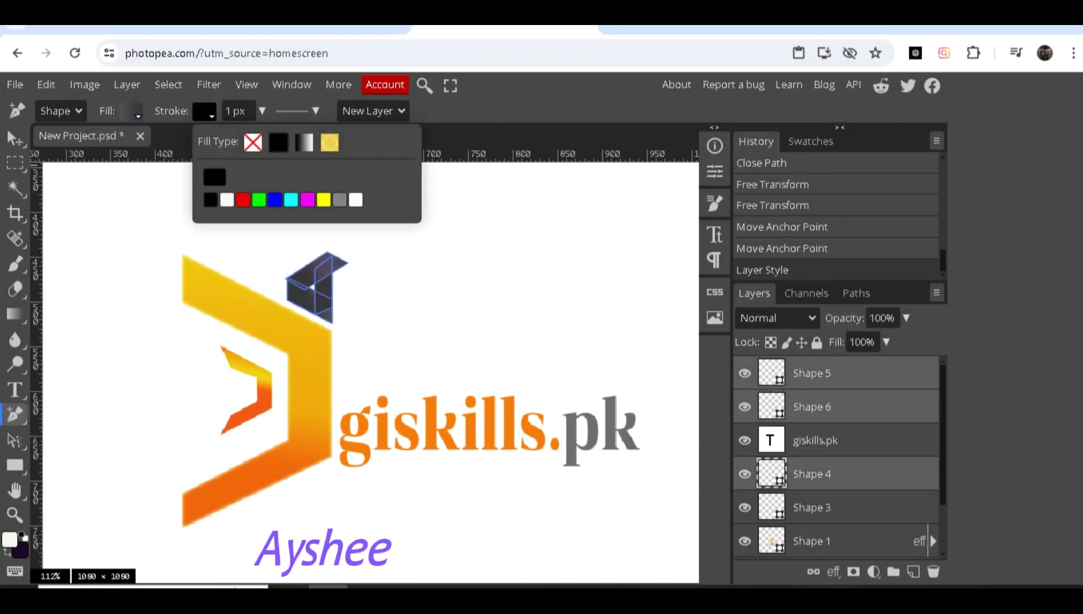
click(304, 142)
click(239, 177)
click(647, 413)
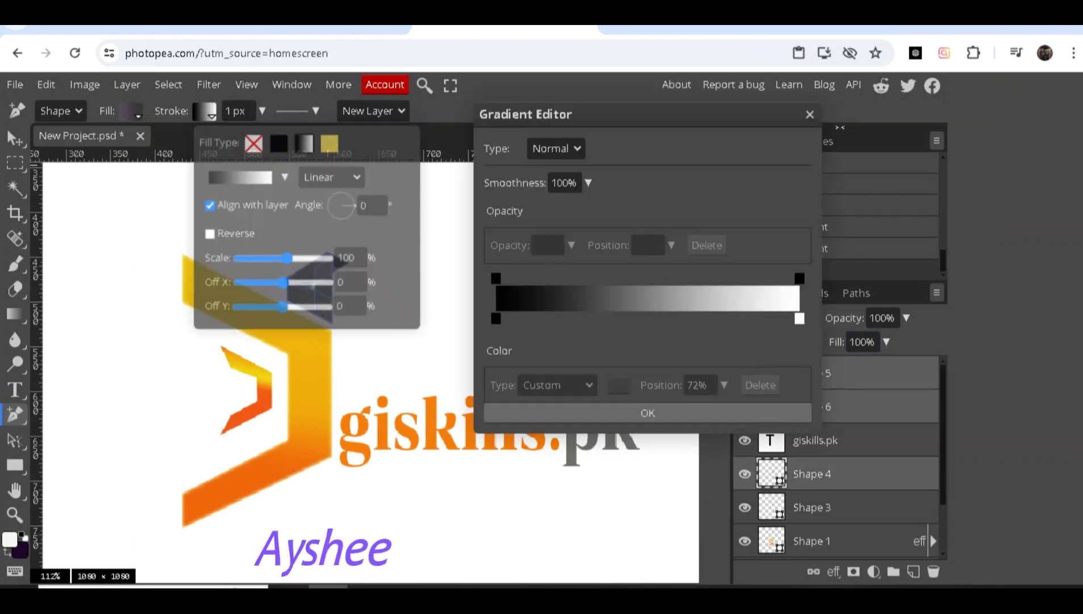
click(262, 111)
mouse_move(229, 135)
mouse_down()
mouse_move(244, 135)
mouse_move(232, 134)
mouse_up()
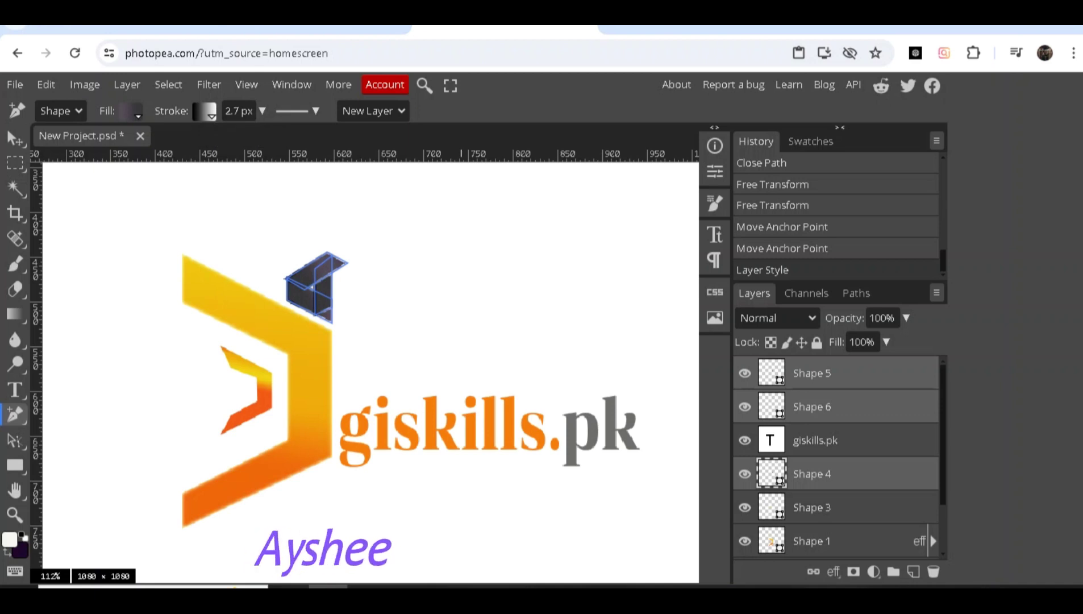
Step: Check the stroked dark shapes layer by layer and undo the gradient stroke
click(812, 474)
click(812, 407)
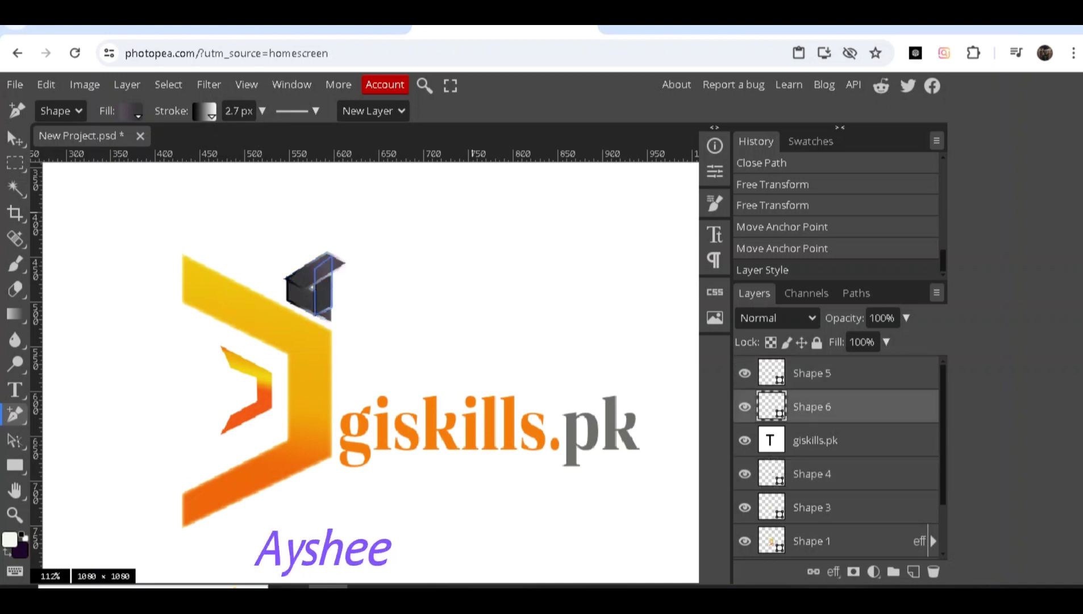
click(812, 374)
key(ctrl+z)
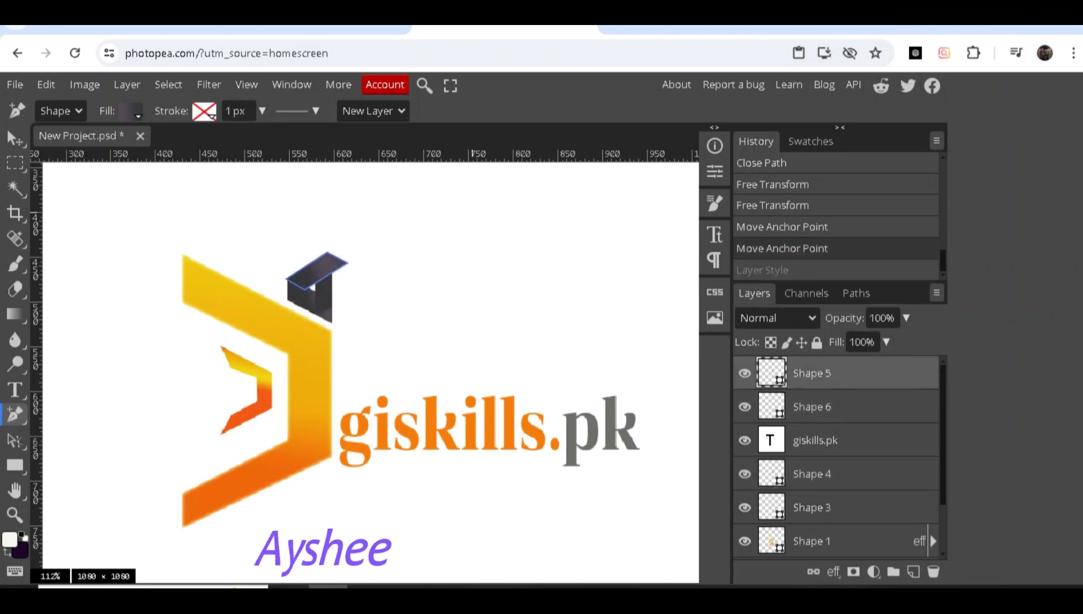
Step: Hide the Background layer and slightly adjust the upper inner corner anchor of the large orange shape, Shape 1
ctrl+click(812, 407)
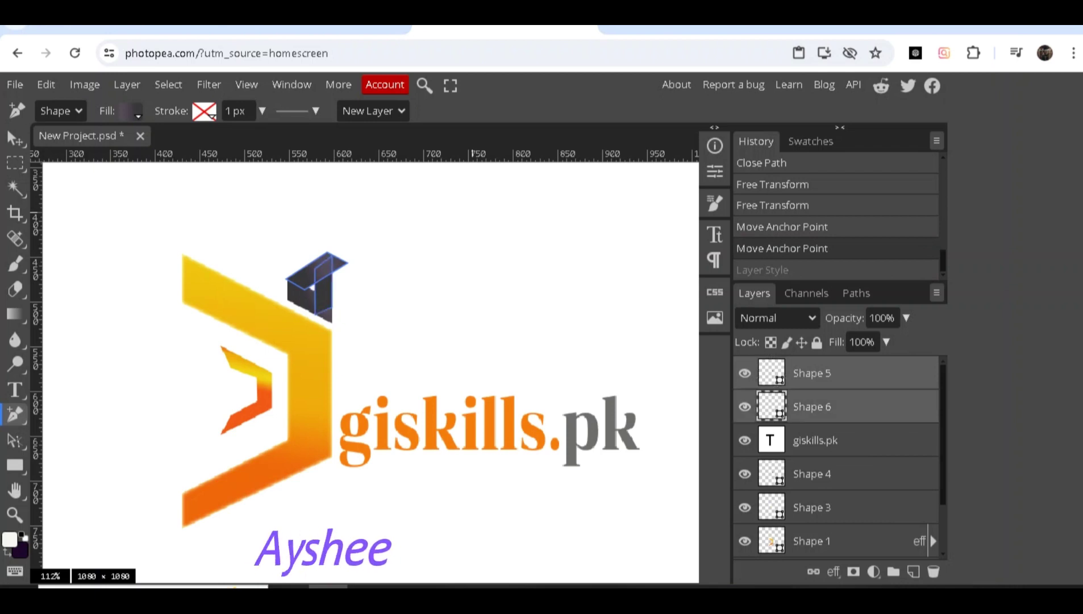
scroll(836, 475, down, 2)
click(812, 475)
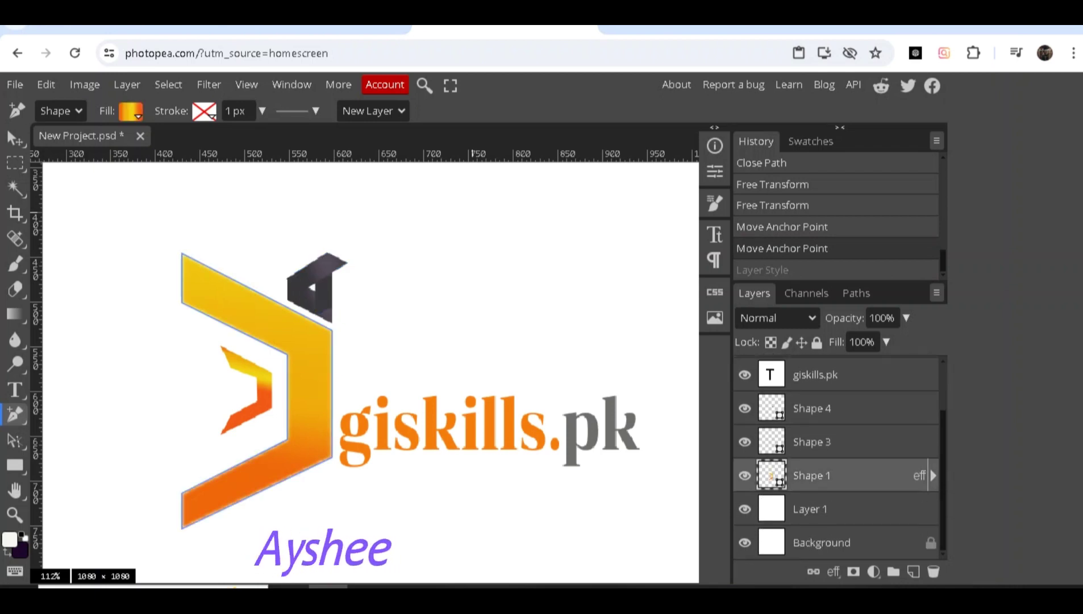
scroll(362, 363, up, 5)
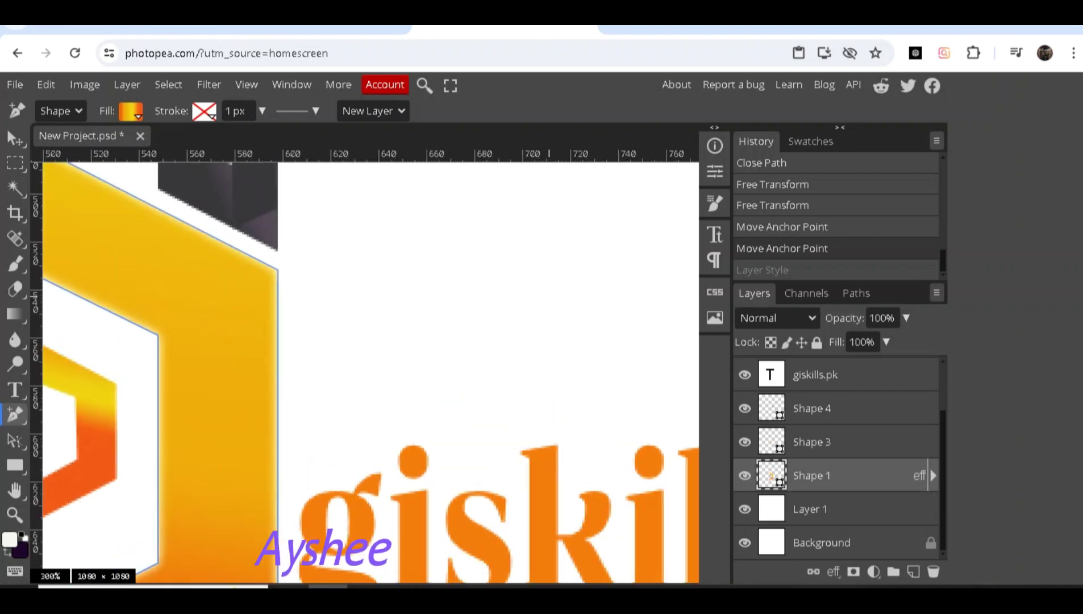
click(745, 543)
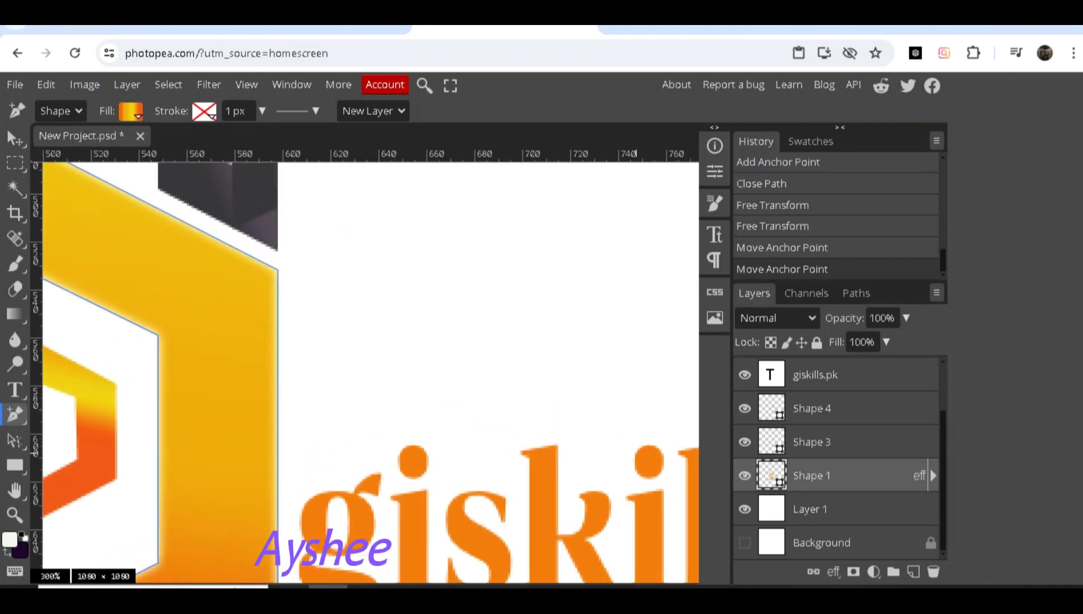
drag(160, 336, 158, 335)
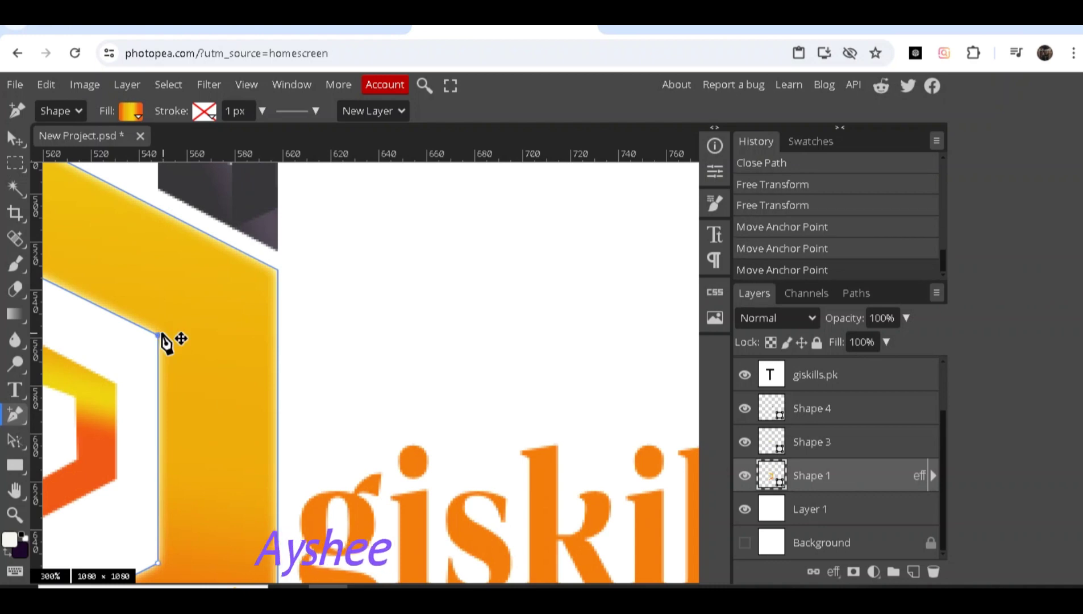
click(745, 476)
click(744, 475)
Step: Begin a Pen shape above the giskills.pk layer, running from Shape 1's upper inner corner to just beyond its outer corner
scroll(835, 455, up, 2)
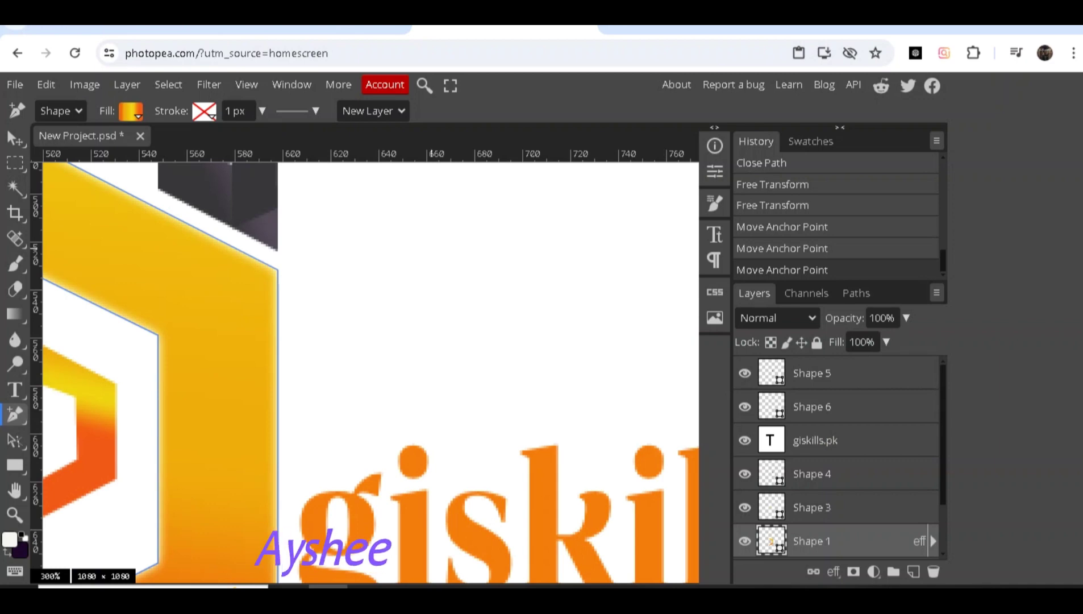
click(815, 439)
right_click(15, 414)
click(63, 413)
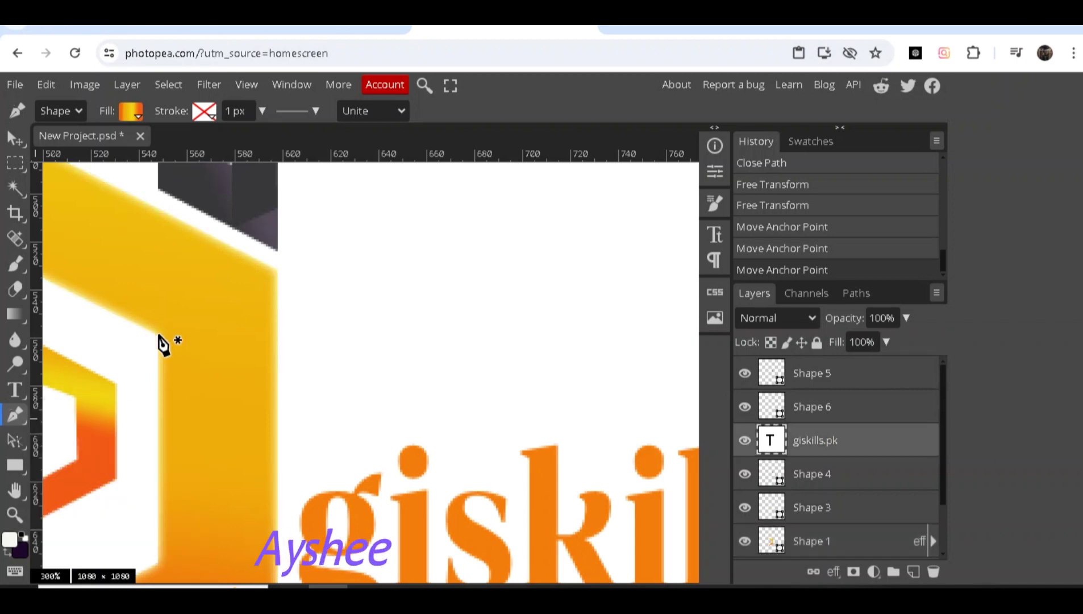
click(160, 336)
click(275, 273)
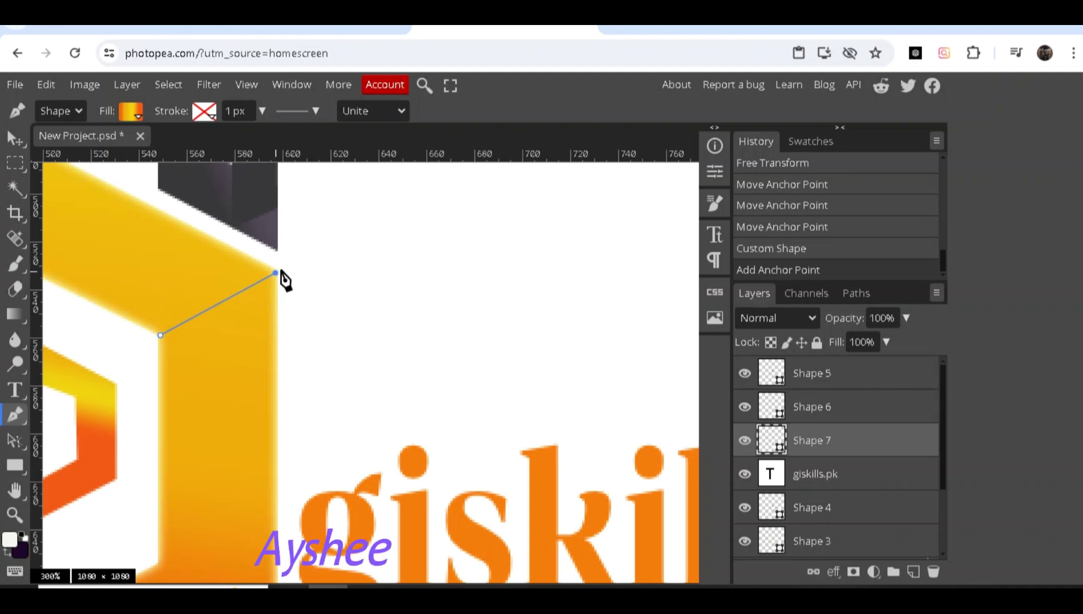
click(284, 272)
key(ctrl+z)
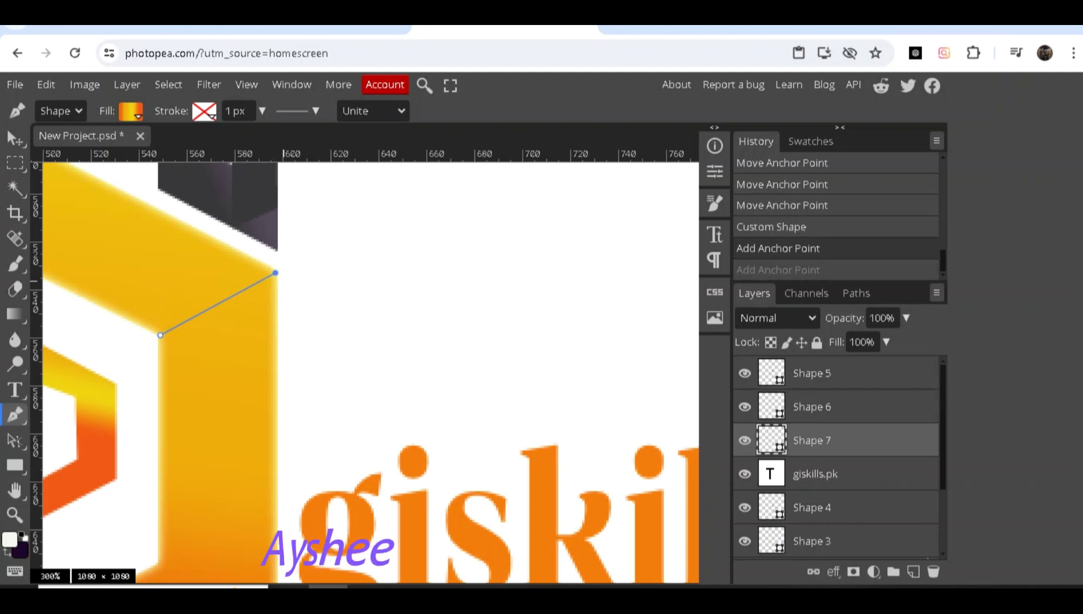
click(283, 267)
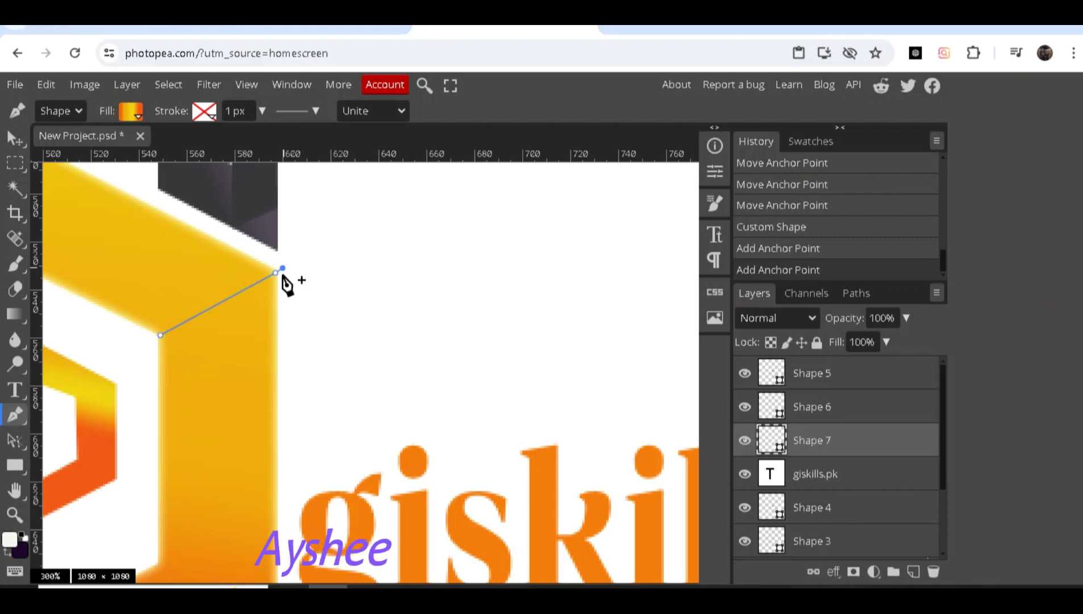
Step: Give the new shape a white-to-dark-purple gradient fill and close its path as a thin sliver across the upper corner
click(130, 111)
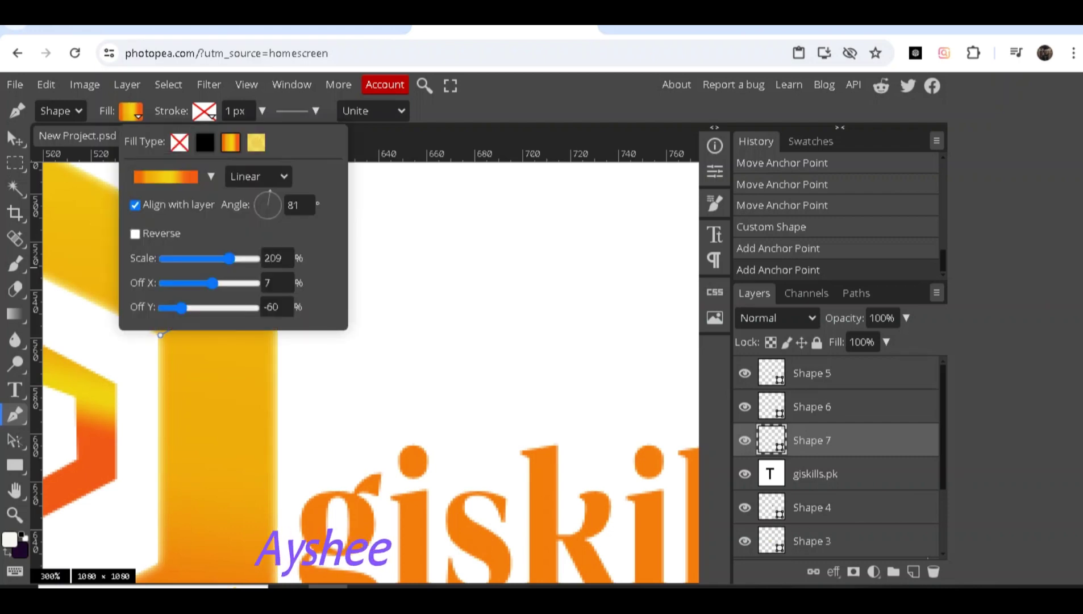
click(211, 177)
click(160, 229)
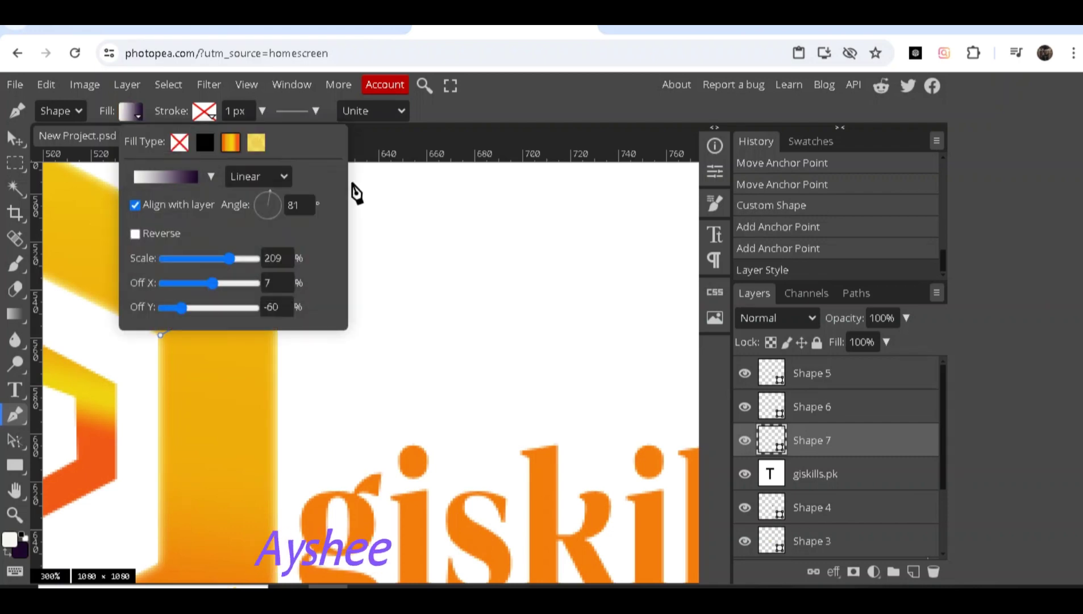
click(374, 278)
click(282, 269)
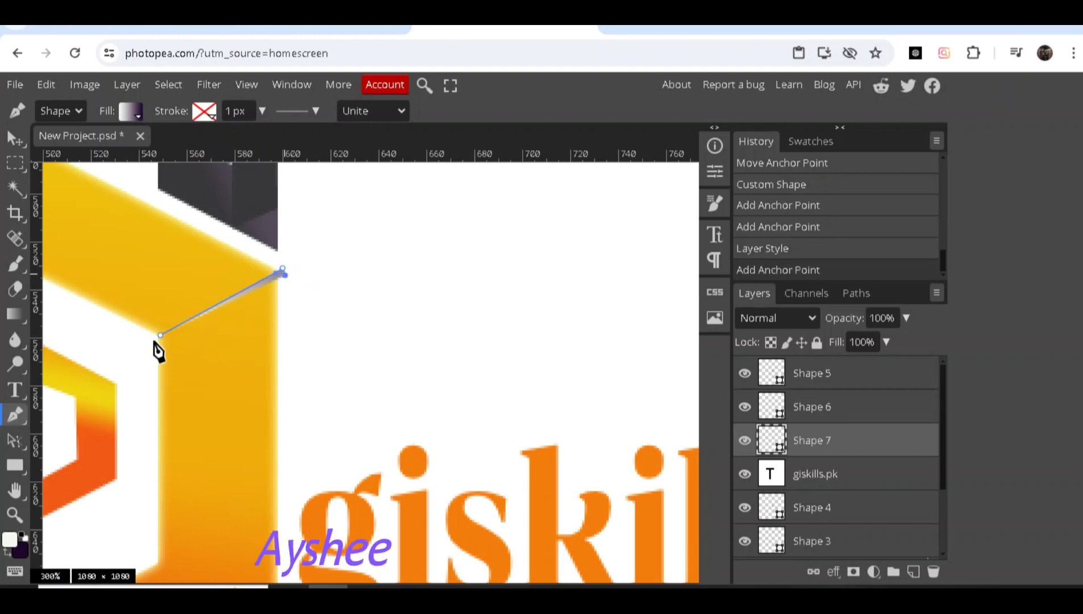
click(161, 337)
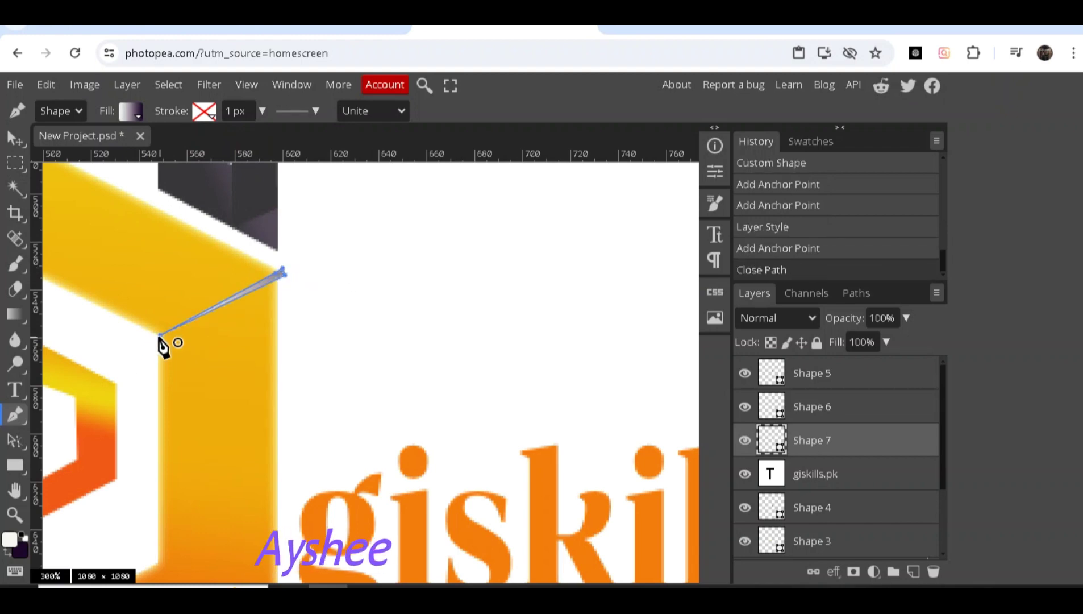
Step: Adjust the outer anchor points of the thin sliver to meet the orange shape's upper outer corner
right_click(15, 414)
click(85, 490)
key(ctrl+plus)
key(ctrl+plus)
drag(233, 209, 221, 214)
Step: Set the upper sliver, Shape 7, to a solid white fill and a solid off-white stroke
click(131, 111)
click(205, 142)
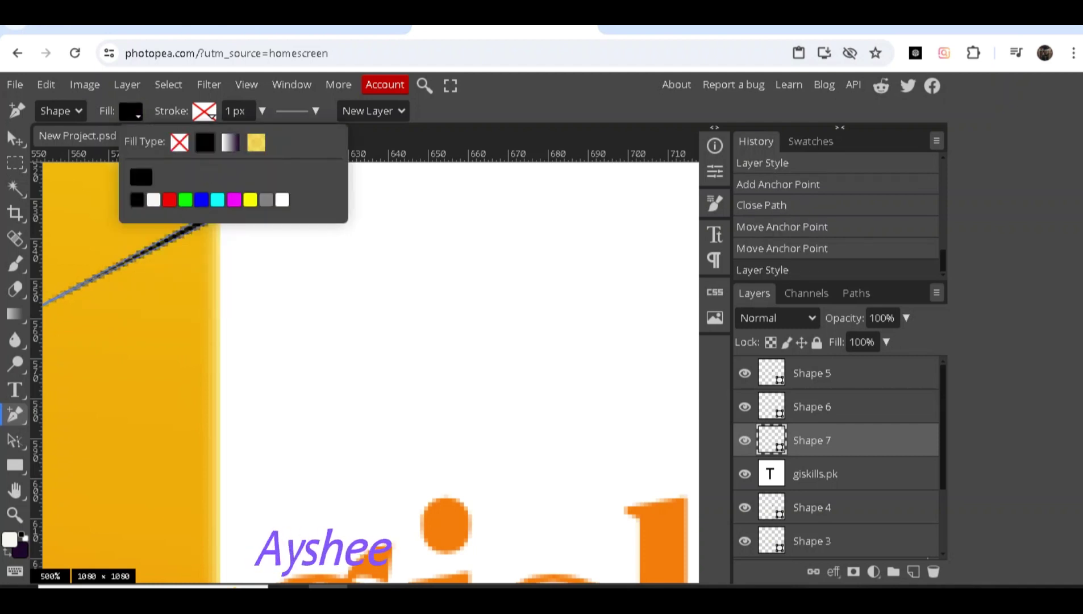
click(283, 199)
click(204, 111)
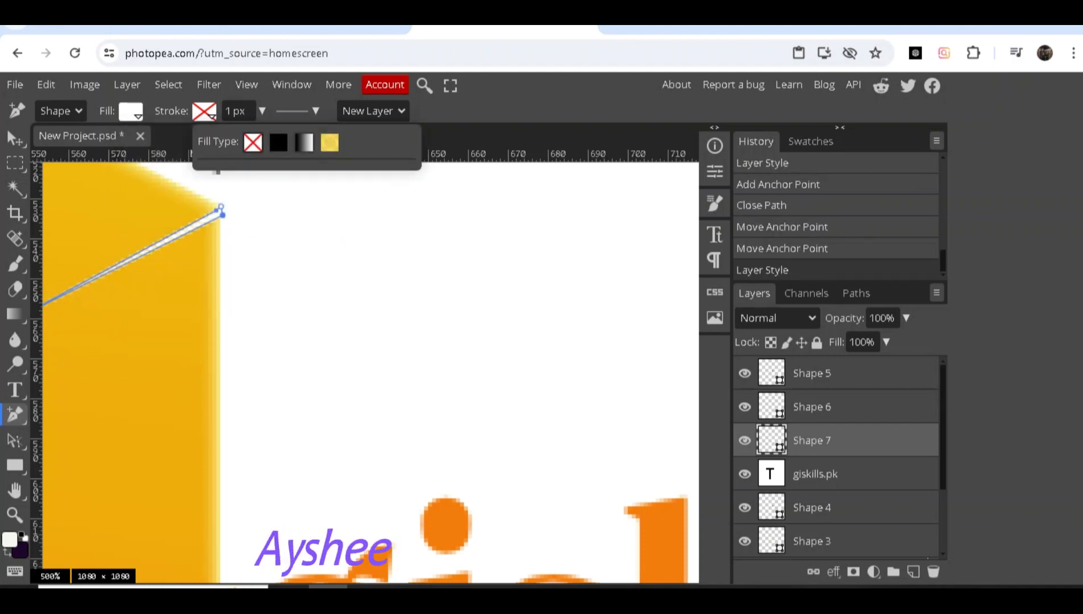
click(304, 142)
click(239, 176)
click(278, 142)
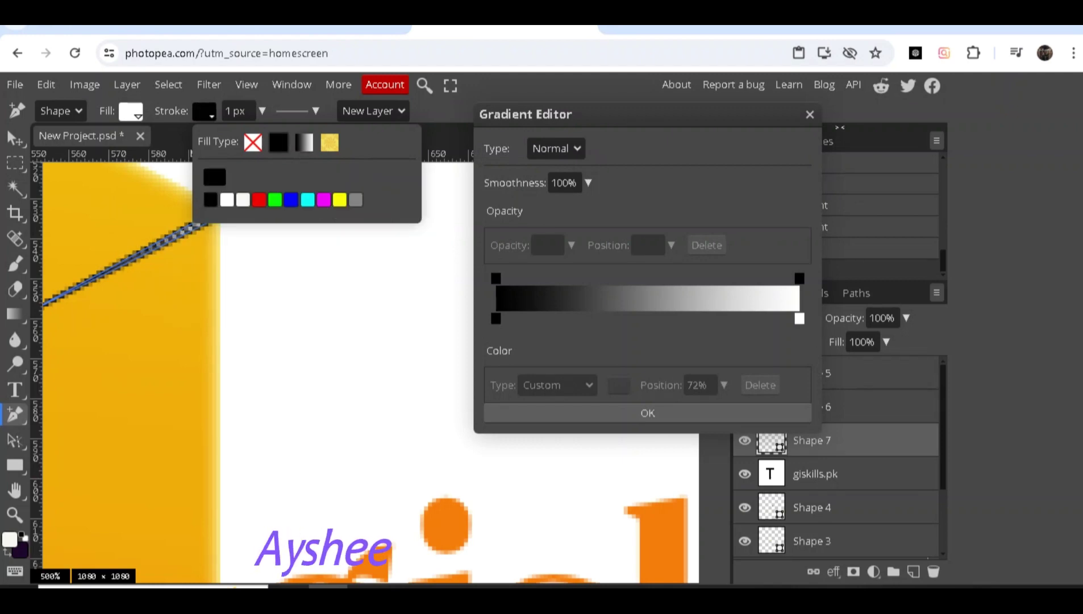
click(243, 200)
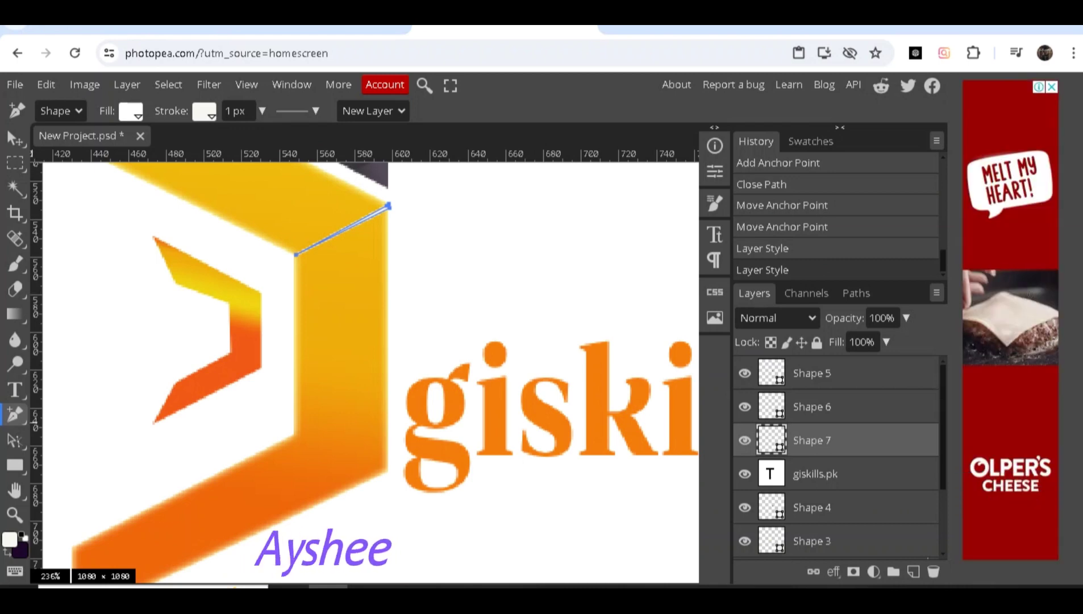
Step: Draw a second closed thin sliver across the orange shape's lower corner, from its inner to its outer corner point
click(296, 436)
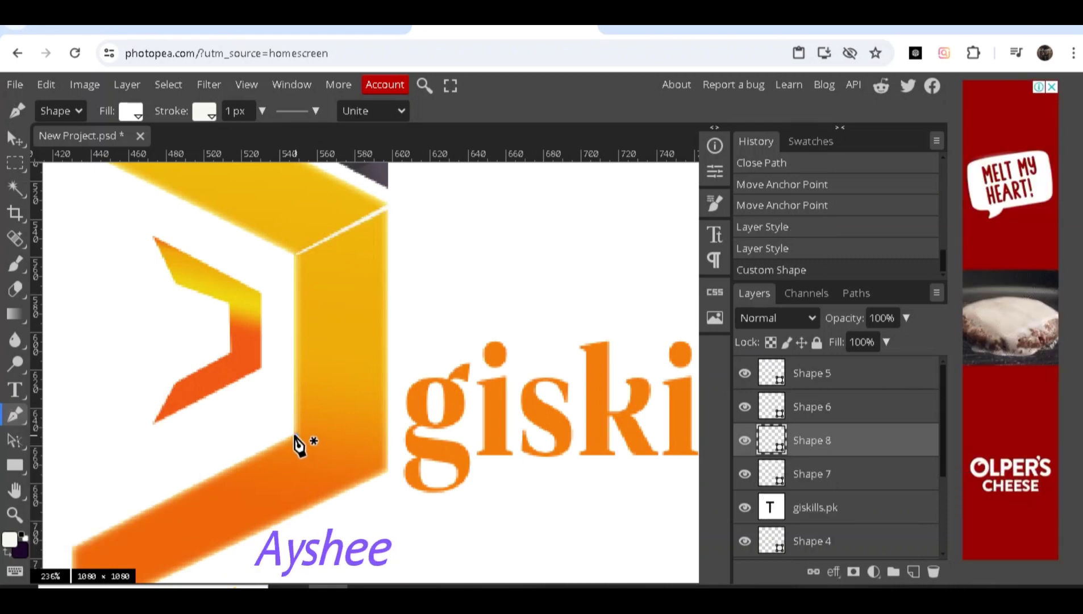
click(388, 470)
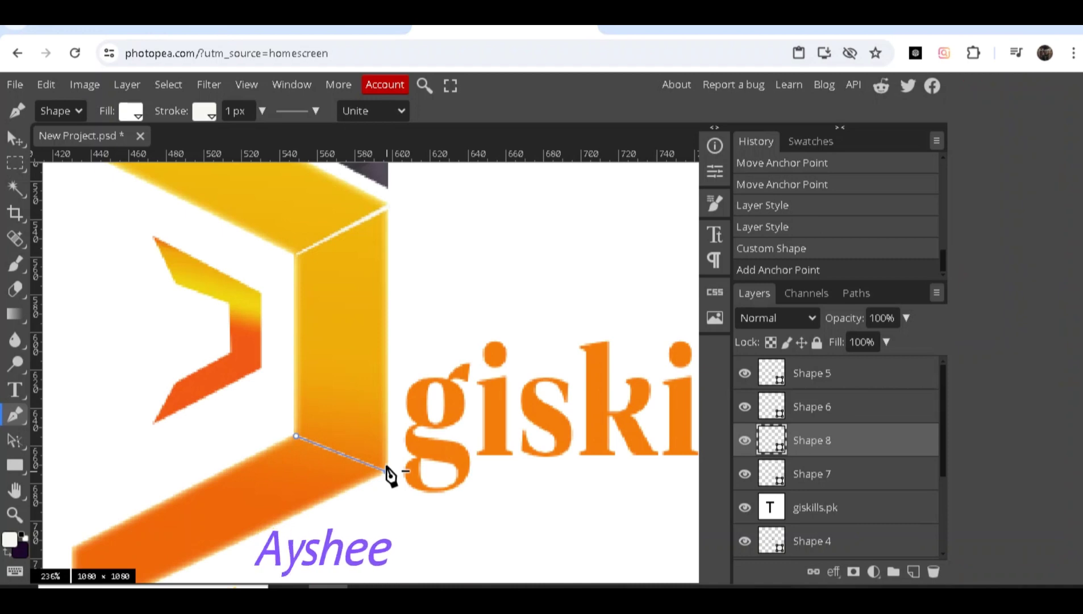
click(387, 471)
click(296, 436)
scroll(367, 459, up, 4)
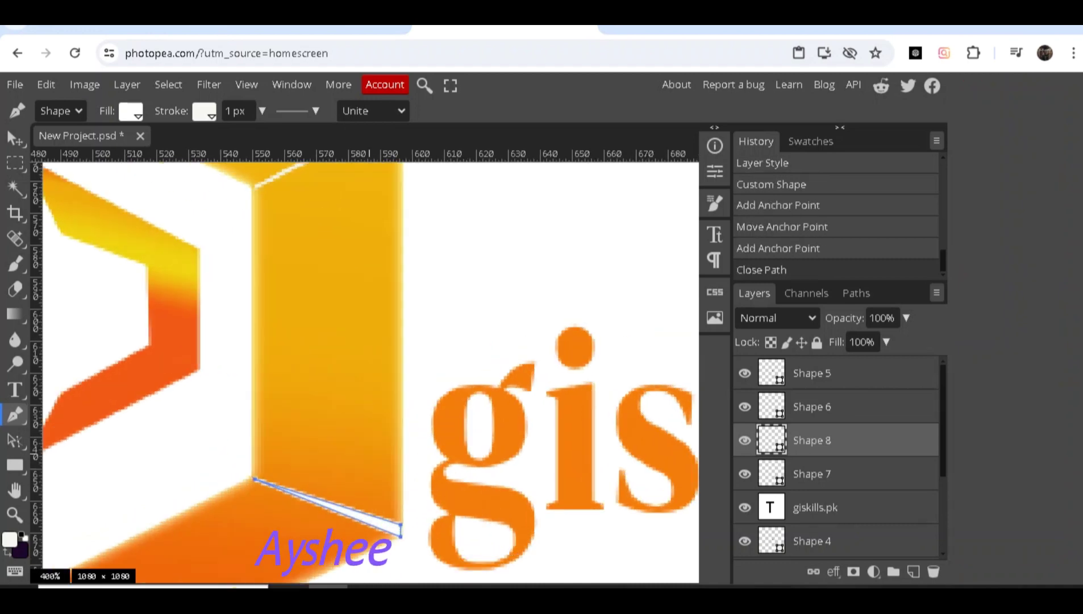
scroll(414, 578, down, 2)
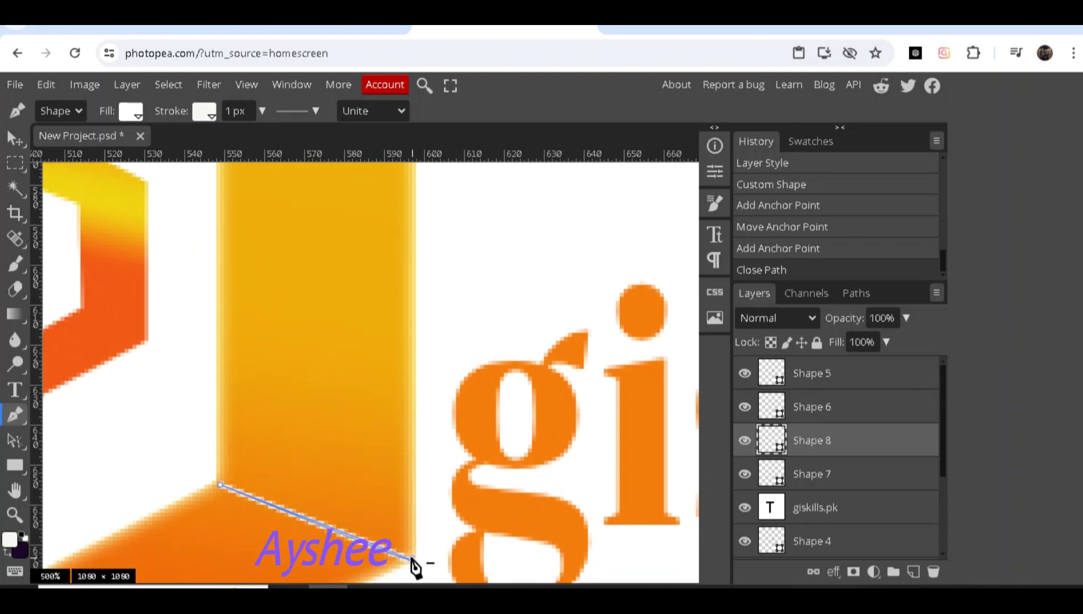
click(411, 562)
Step: Switch the lower sliver, Shape 8, to a linear gradient fill and change the gradient's dark end colour to white
click(130, 112)
click(230, 142)
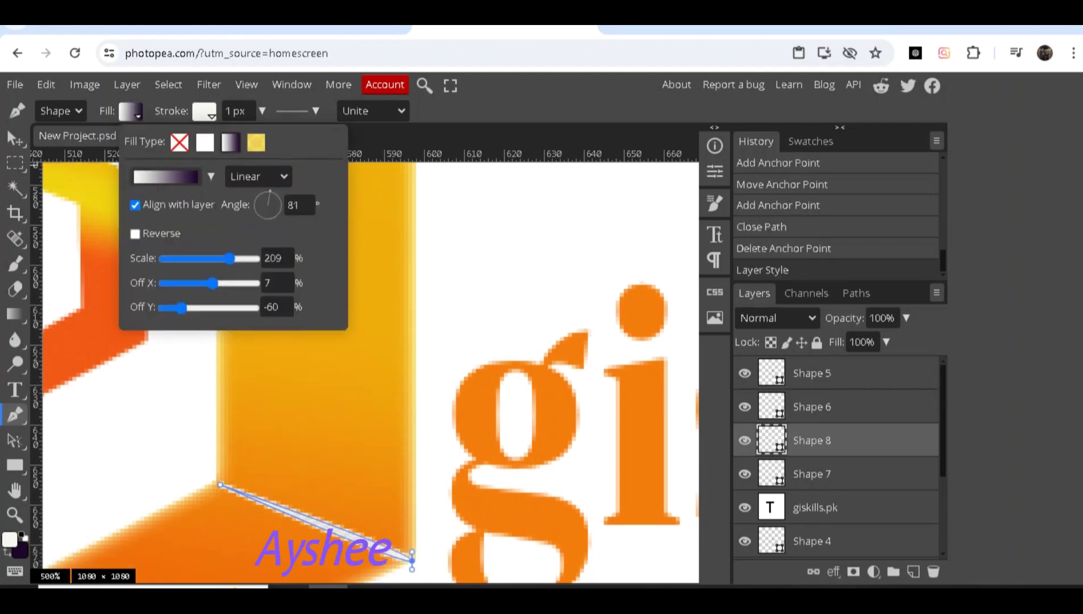
click(165, 177)
click(799, 318)
click(619, 385)
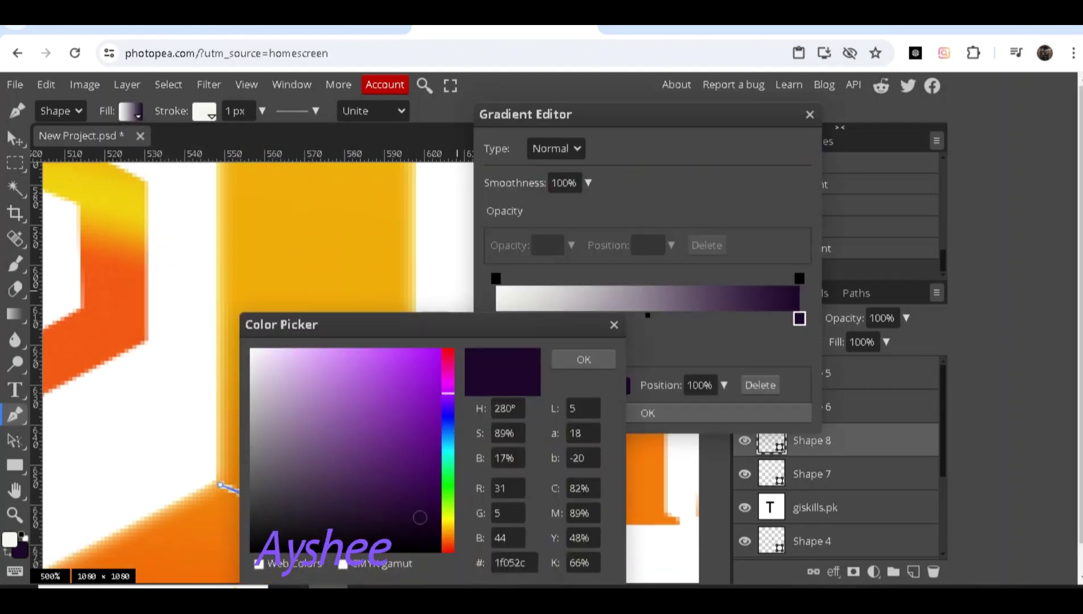
click(251, 355)
click(579, 360)
Step: Move the gradient's starting colour stop to 38%, colour it grey #ababa5, and apply the gradient
drag(496, 318, 612, 320)
click(619, 385)
click(254, 416)
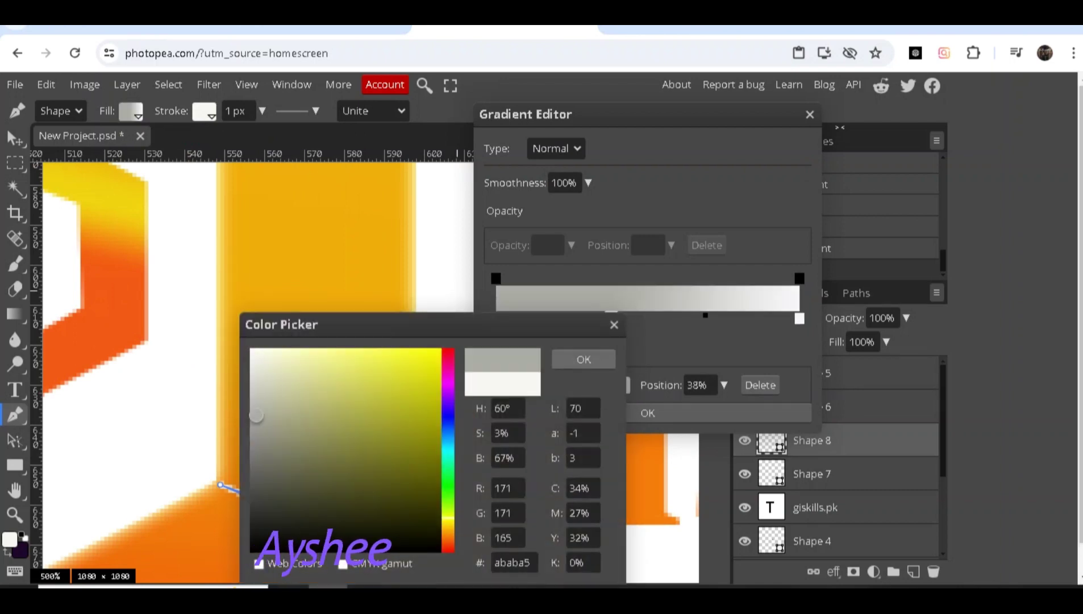
click(584, 360)
click(600, 408)
Step: Select the upper sliver, Shape 7, and switch its fill to the dark reflected gradient at a 25° angle
click(813, 407)
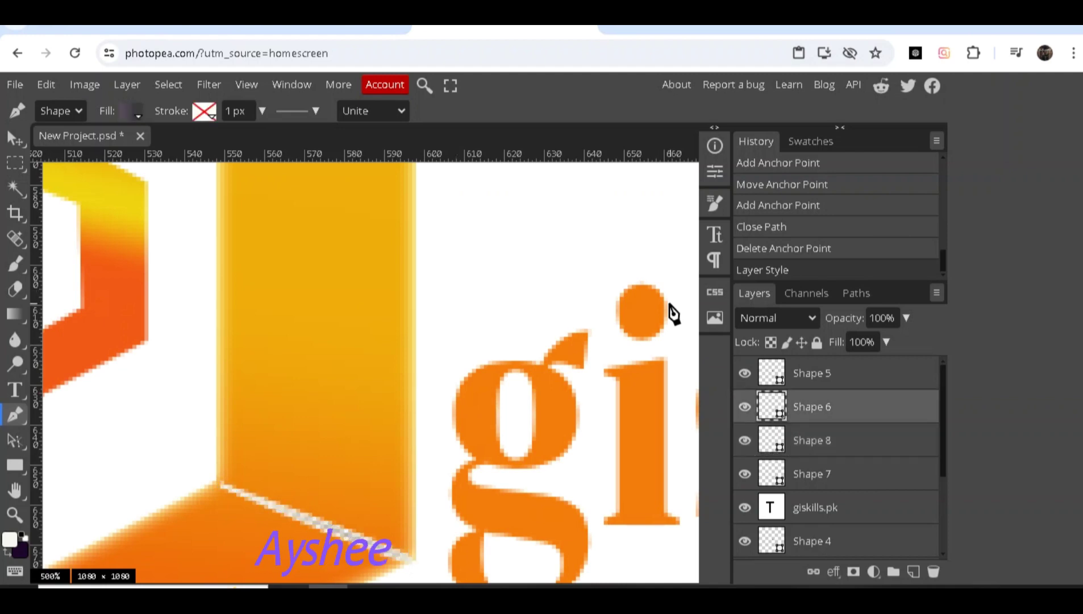
key(alt+bracketleft)
key(alt+bracketleft)
key(ctrl+minus)
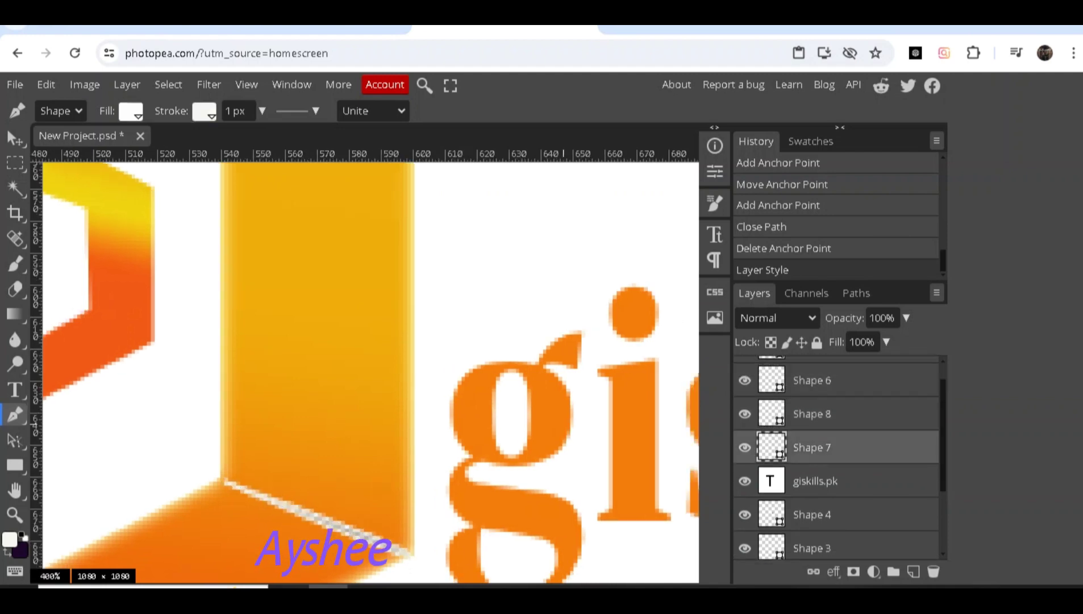
key(ctrl+minus)
click(131, 111)
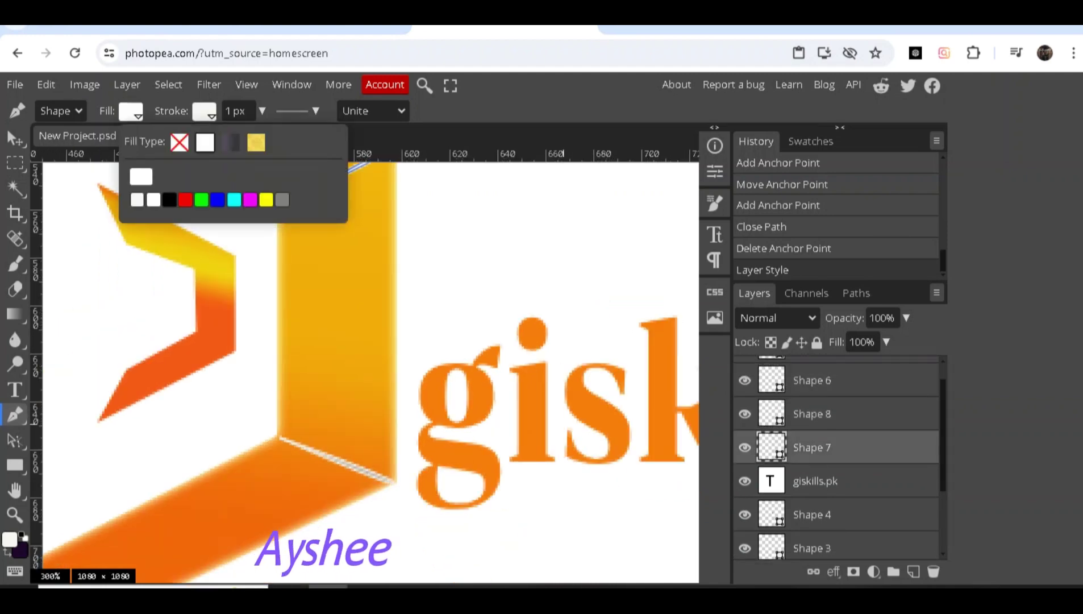
click(231, 142)
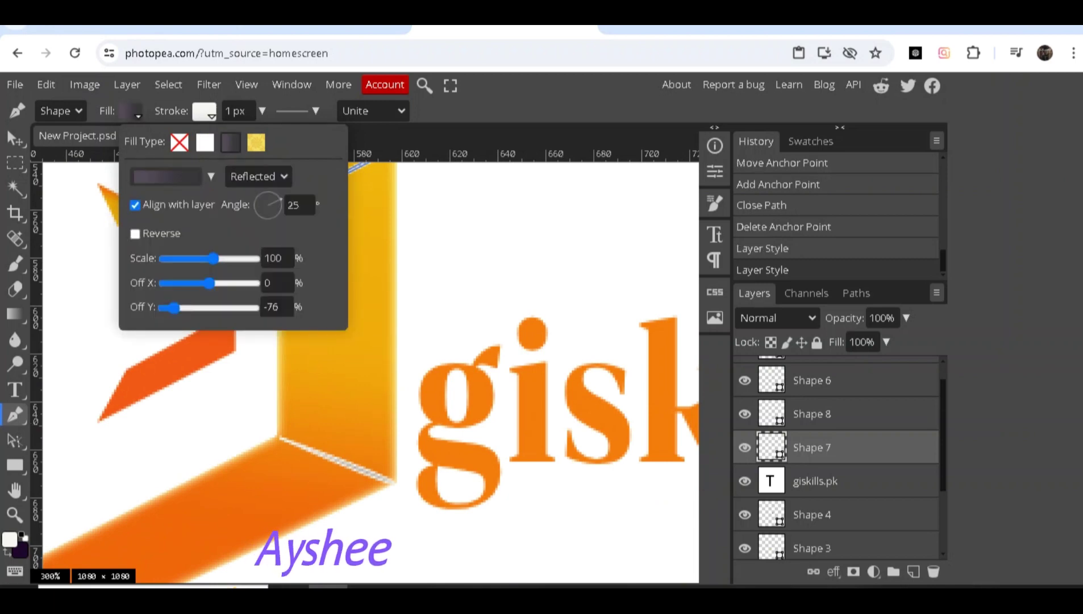
Step: Recolour Shape 7's gradient with a light grey-violet stop at 16% and a white second stop, then select the giskills.pk layer
click(165, 177)
click(544, 319)
click(618, 386)
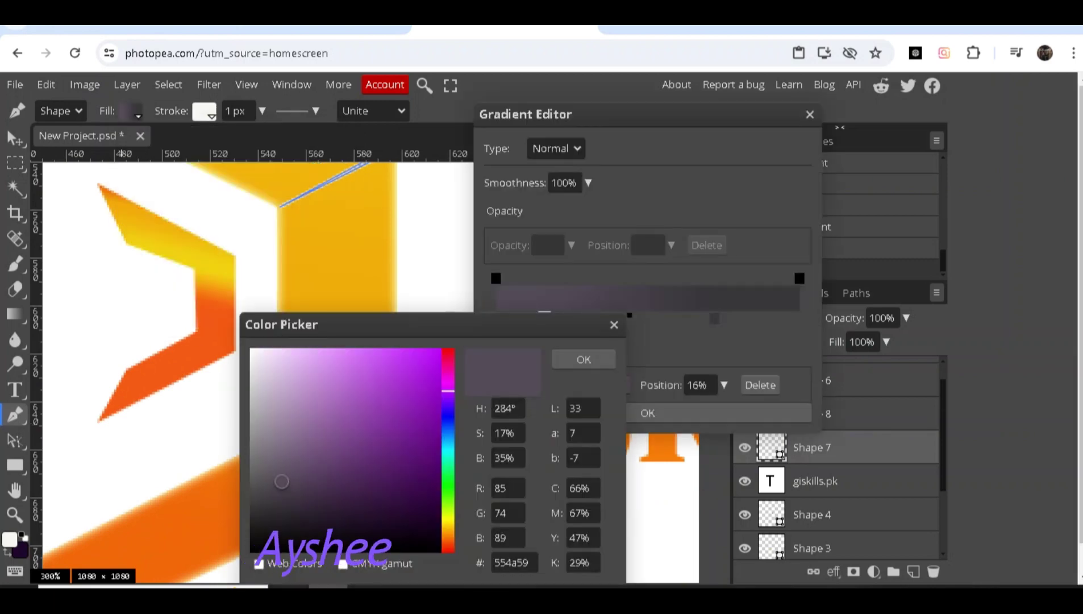
click(258, 428)
click(584, 359)
click(714, 319)
click(619, 385)
click(248, 351)
click(584, 359)
click(620, 413)
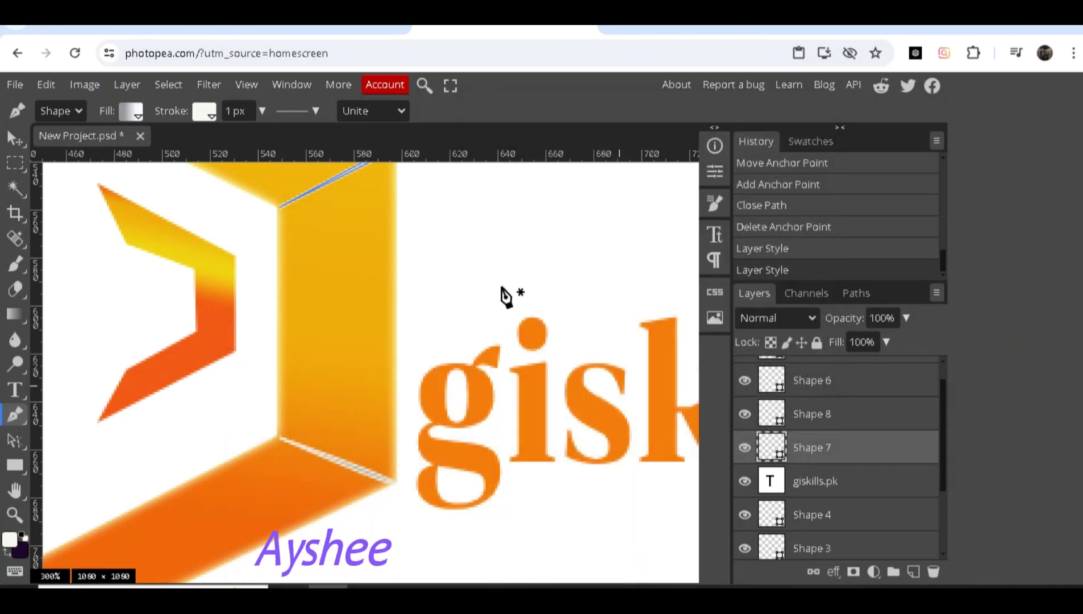
key(ctrl+minus)
key(ctrl+minus)
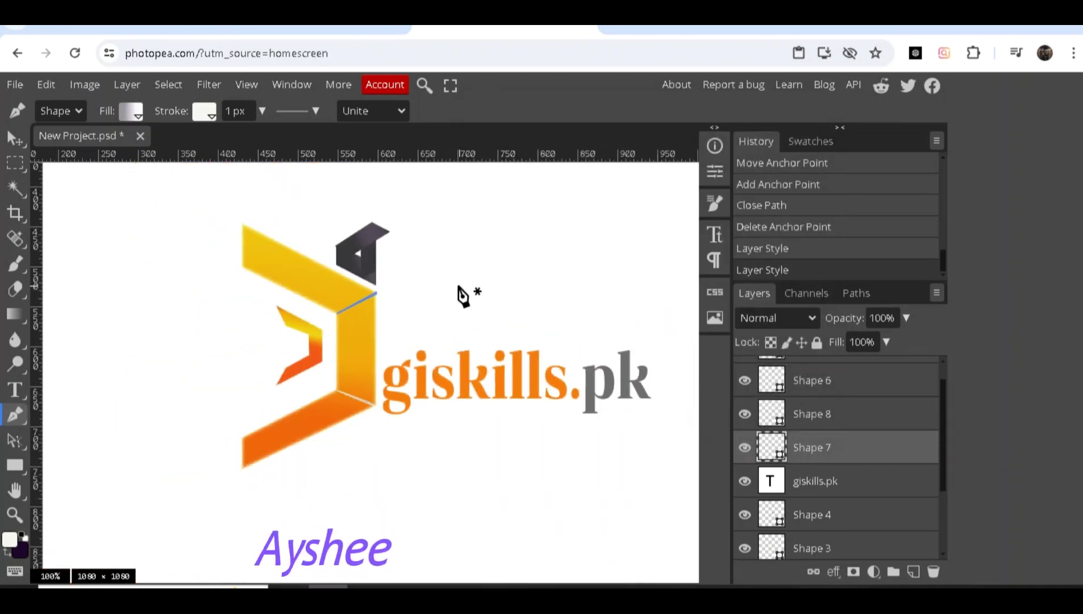
key(alt+bracketleft)
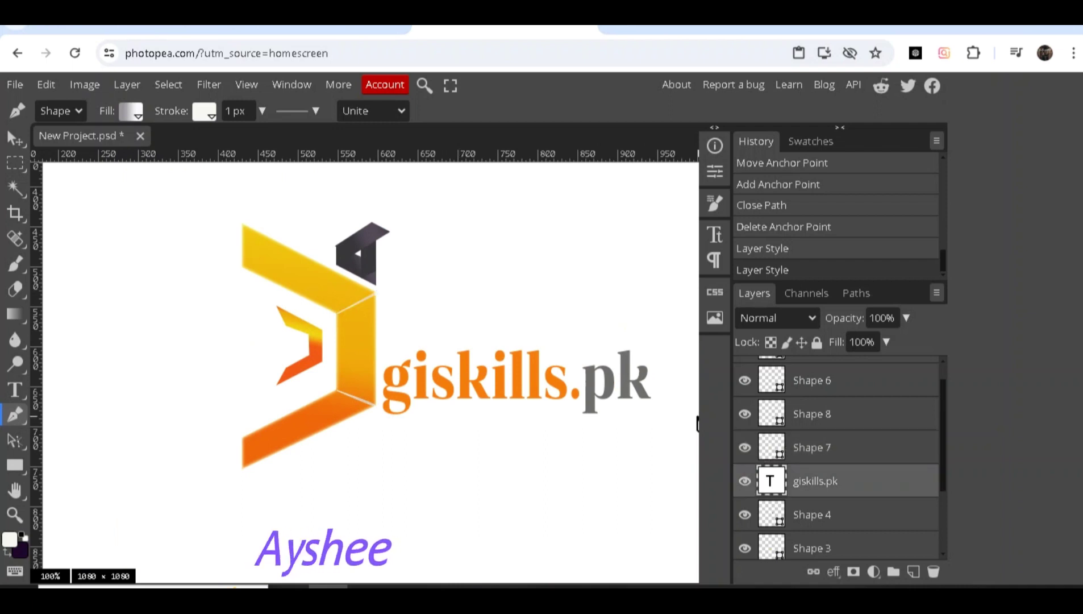
Step: Set the foreground colour to black and fill Layer 1 behind the logo with the Paint Bucket
right_click(14, 313)
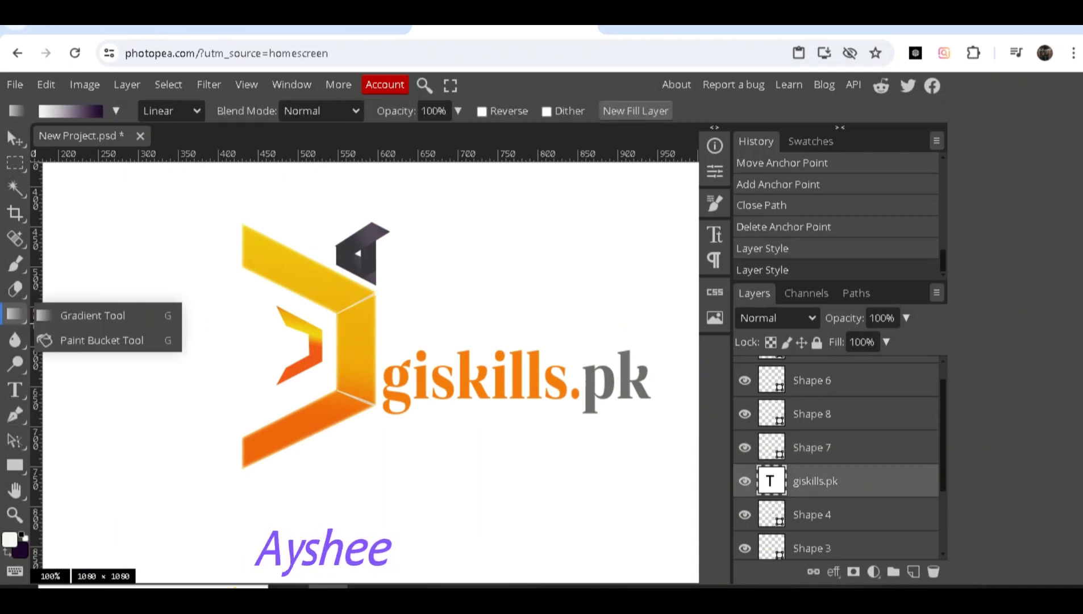
click(102, 340)
click(9, 539)
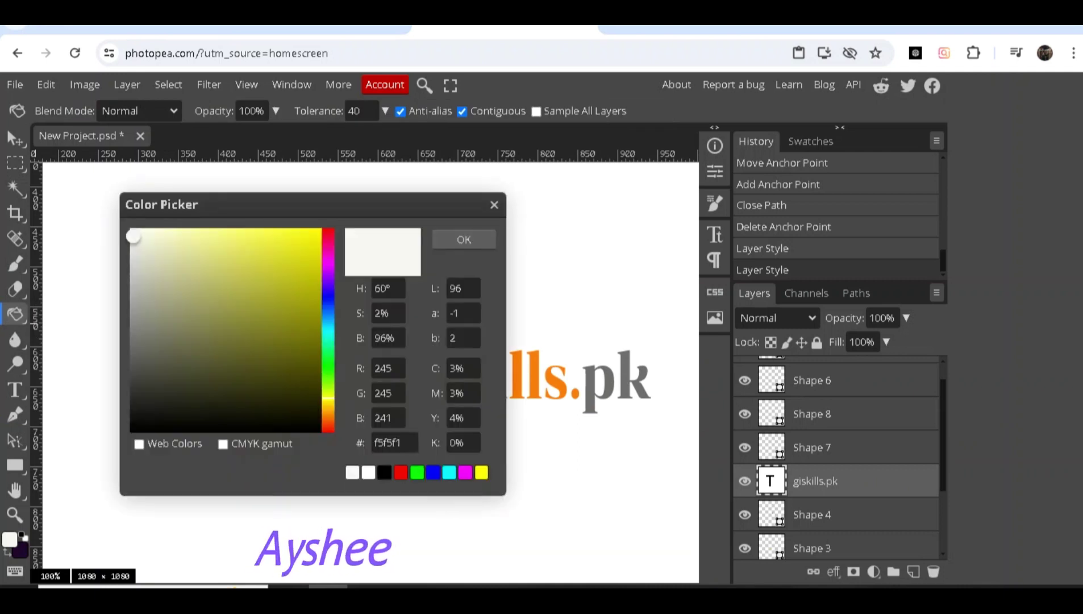
click(384, 472)
click(464, 239)
click(483, 378)
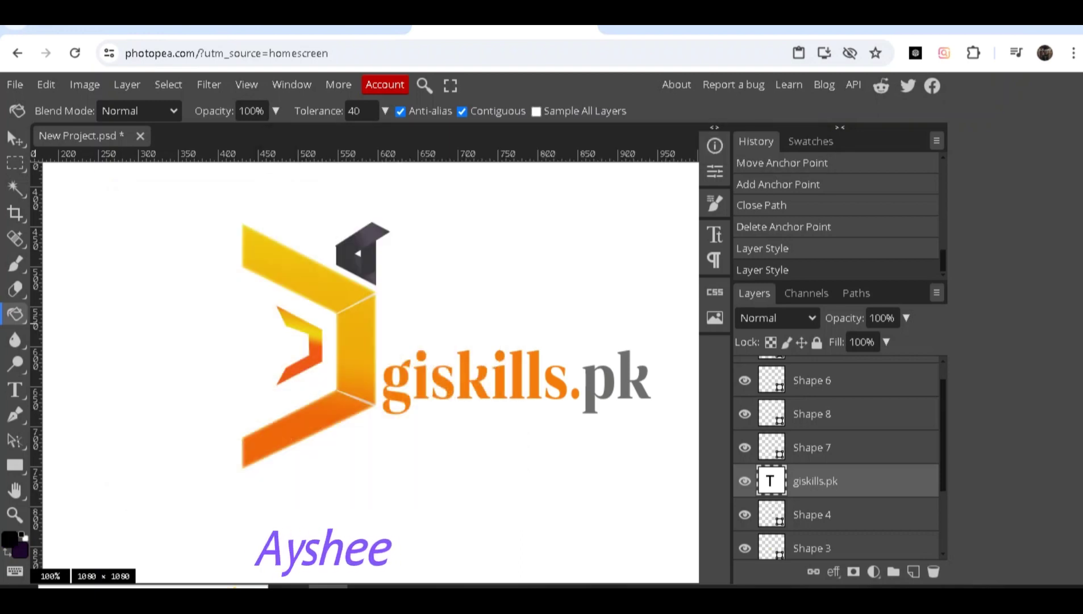
scroll(839, 457, down, 3)
click(818, 509)
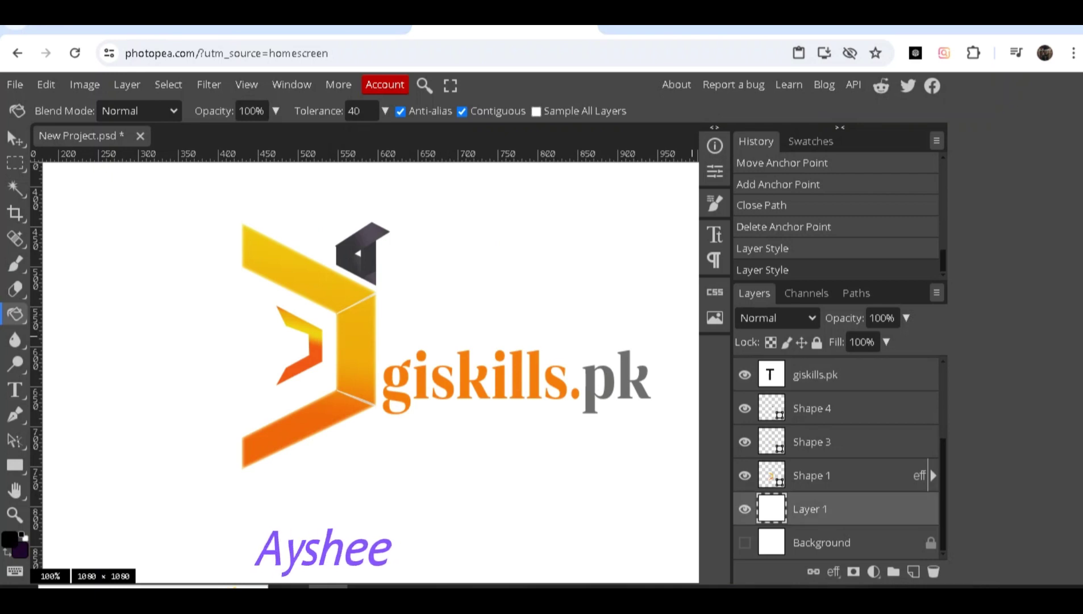
click(473, 260)
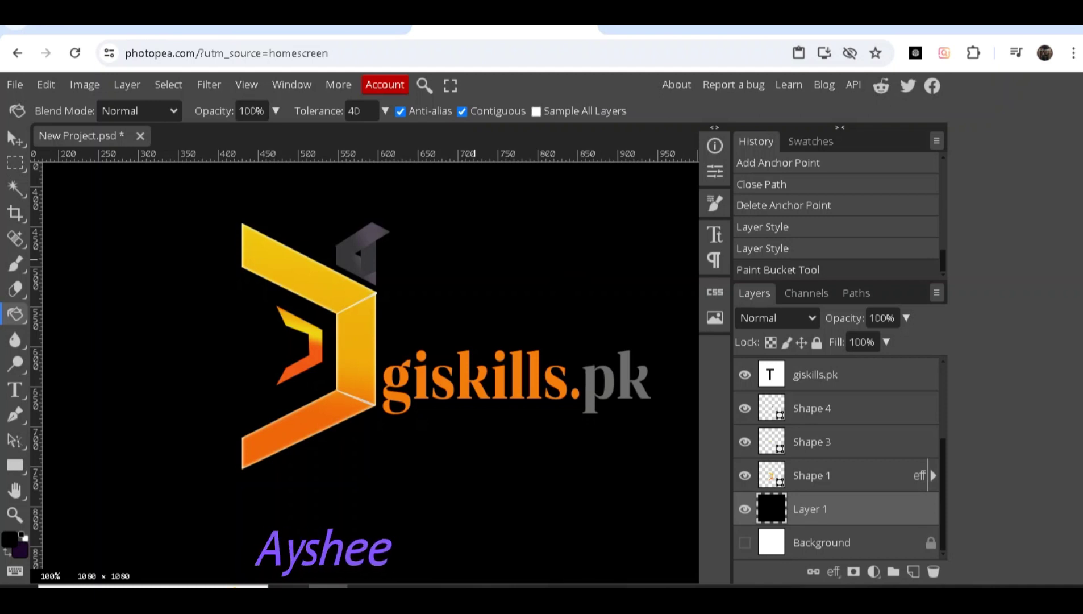
Step: Change the foreground colour to beige #d6d6b8 and fill Layer 1 with it
click(10, 539)
click(159, 262)
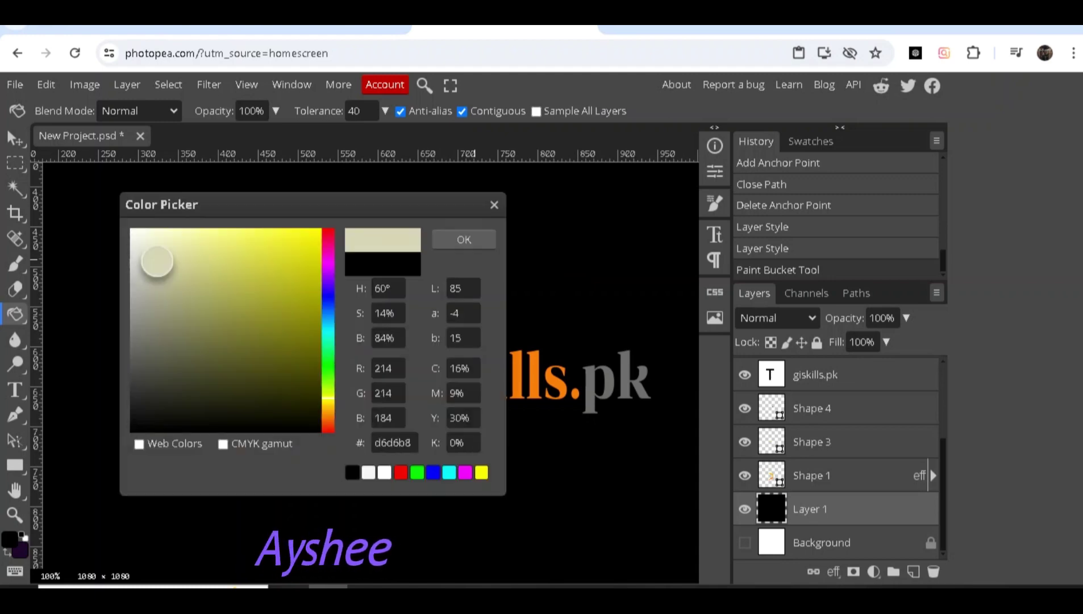
click(464, 240)
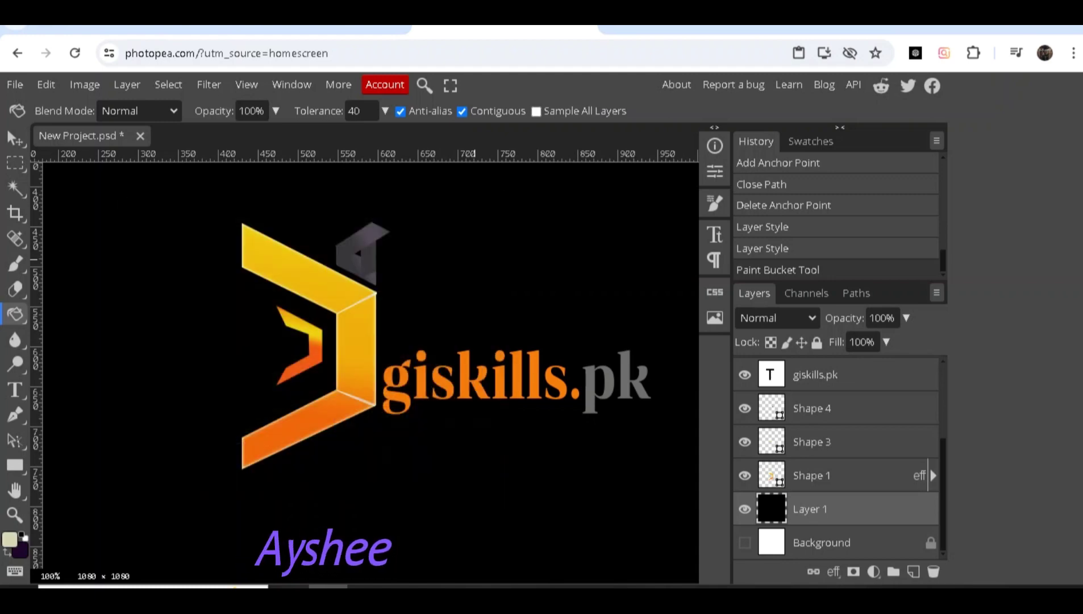
click(214, 230)
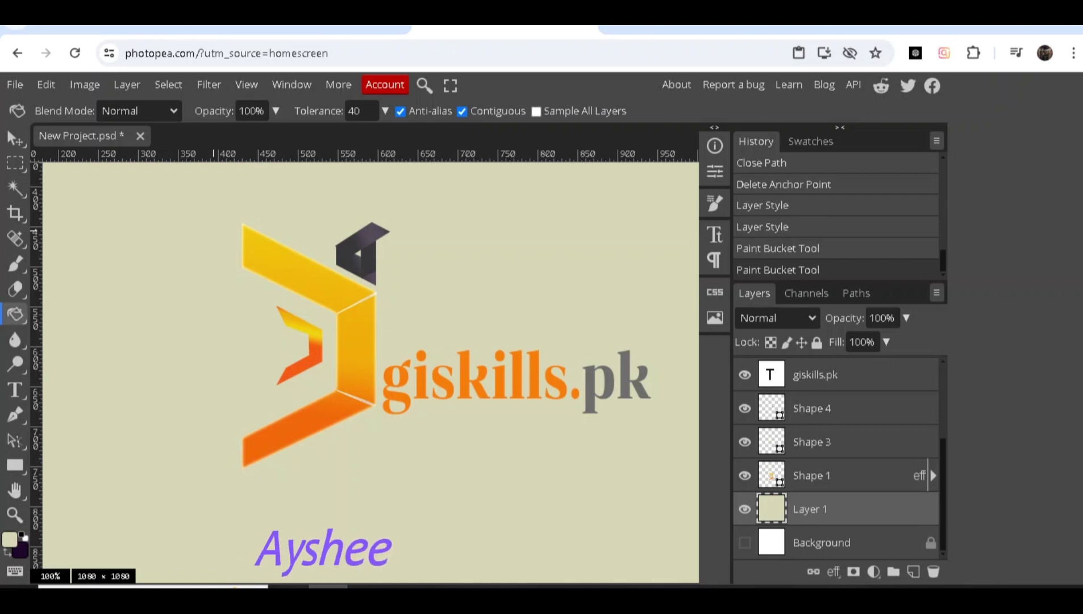
Step: Change the foreground colour to a light warm grey and fill Layer 1 with it
click(10, 539)
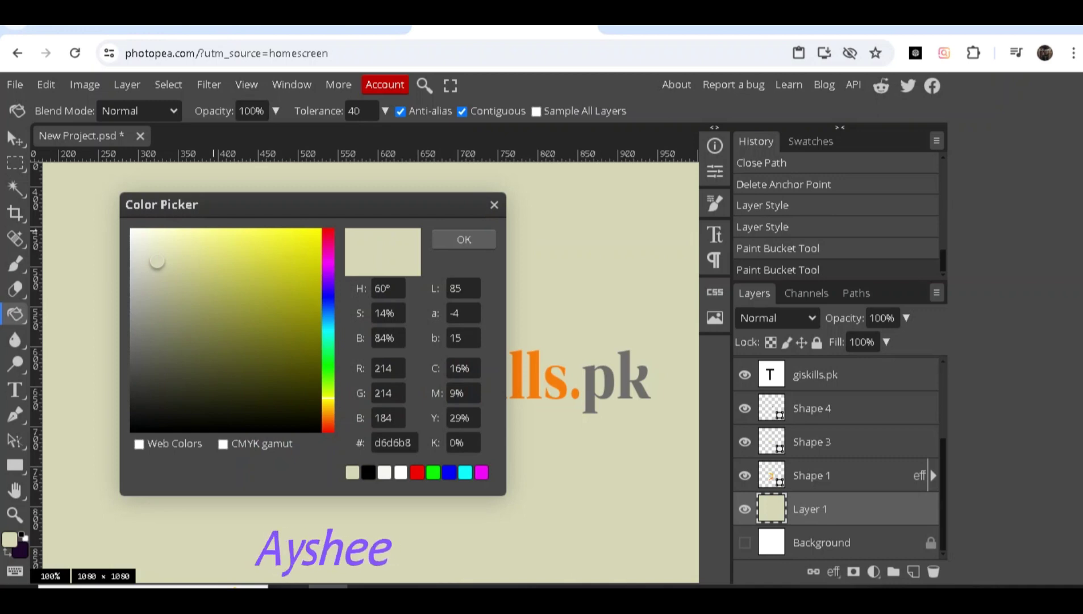
click(141, 308)
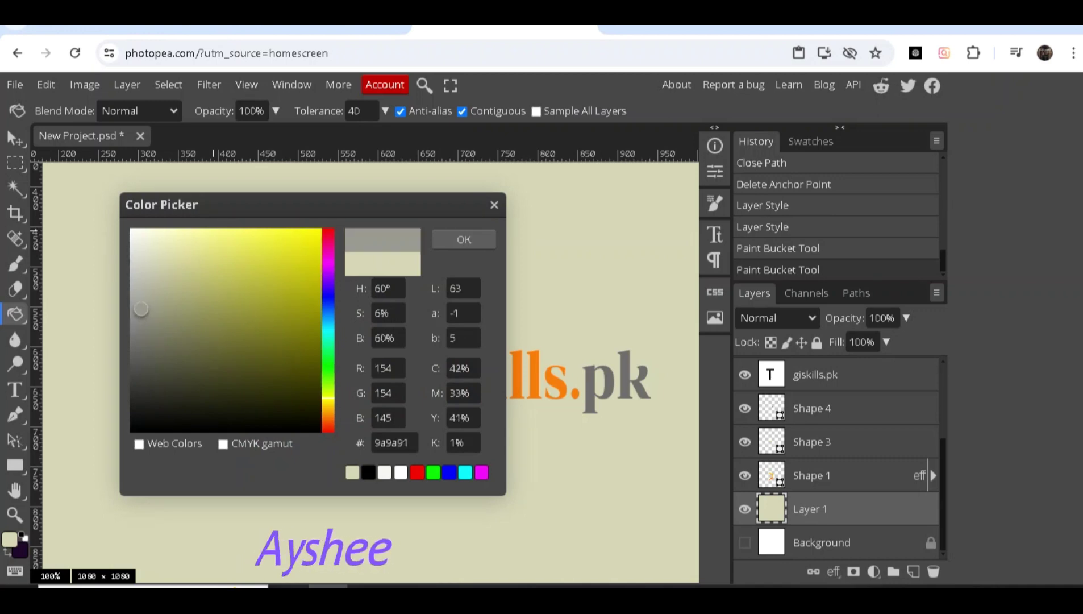
drag(141, 308, 139, 291)
click(464, 239)
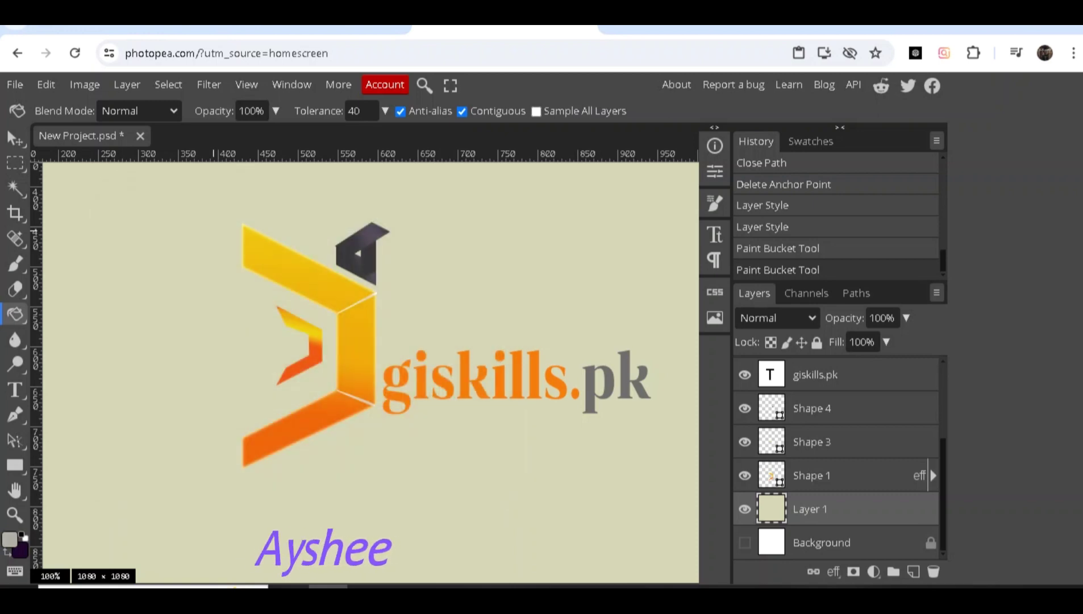
click(186, 226)
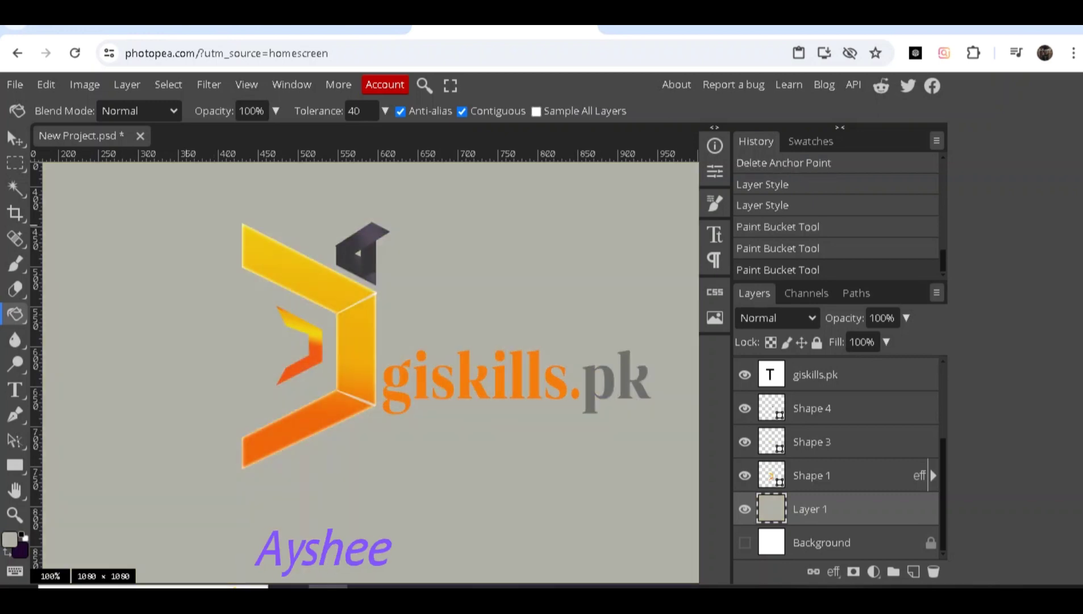